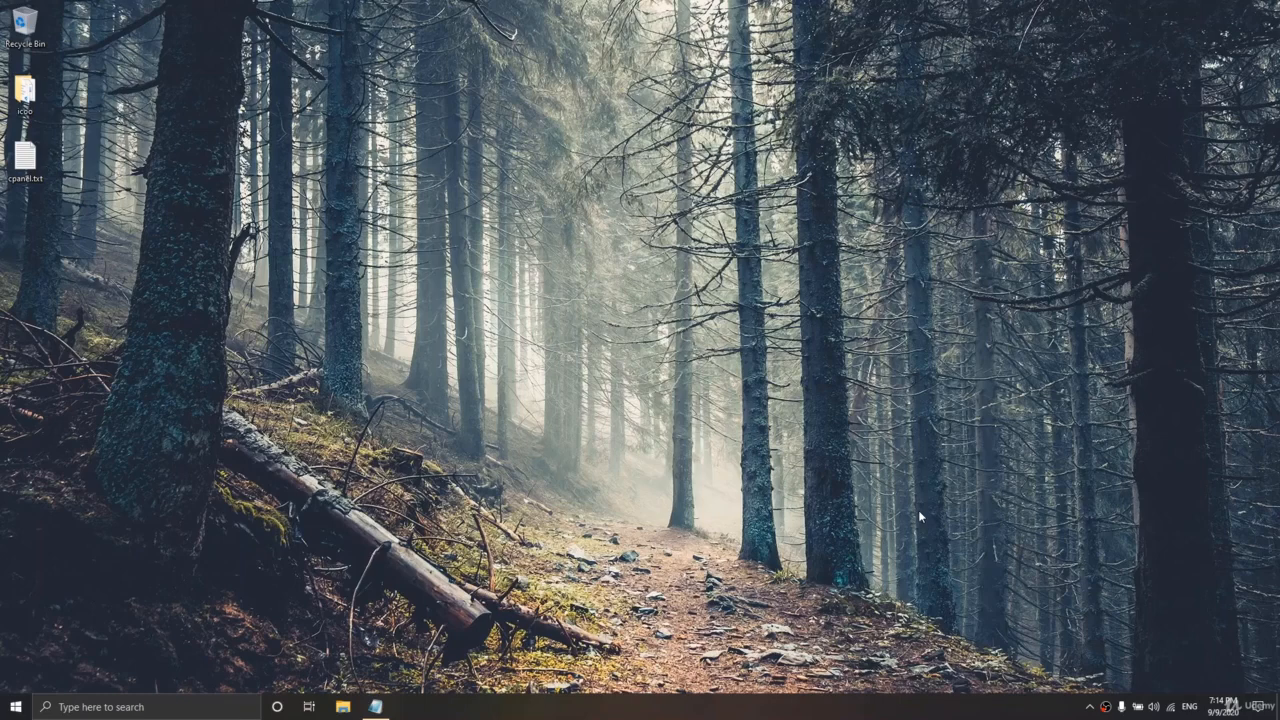
- Restore the cpanel.txt server notes in Notepad from the taskbar
left_click(375, 706)
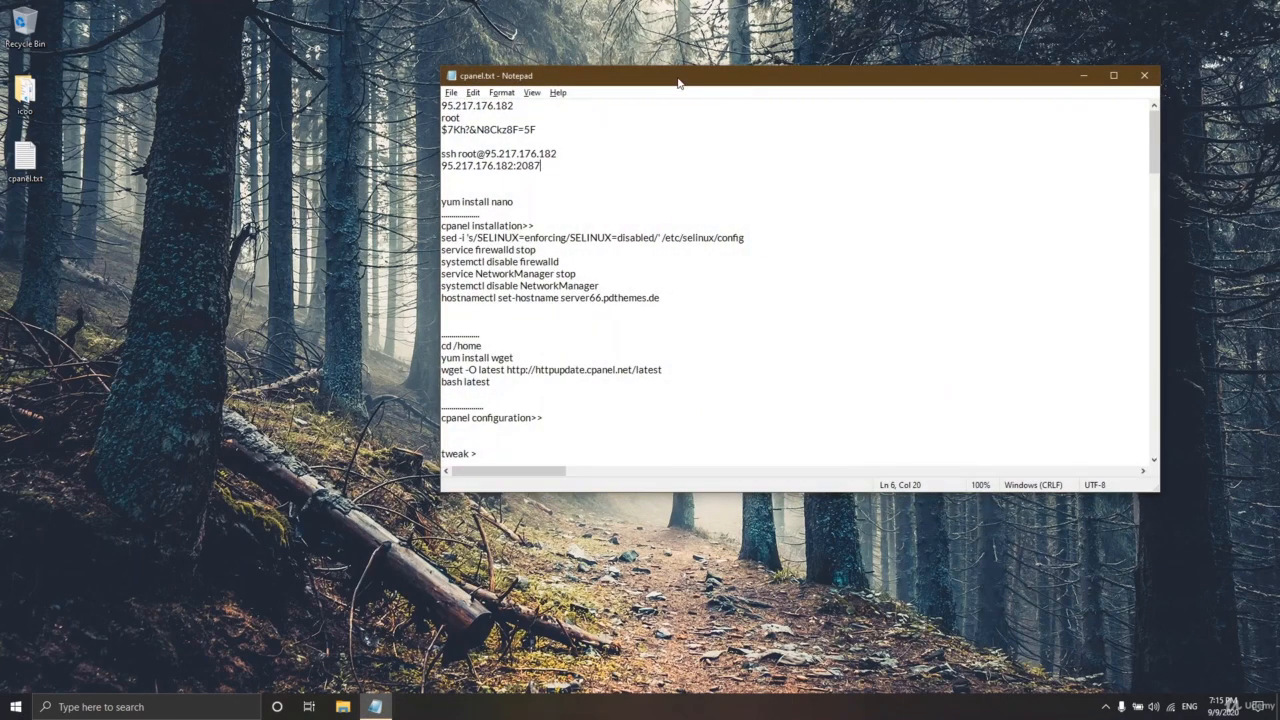
- Copy the WHM address 95.217.176.182:2087 from the Notepad notes
left_click_drag(678, 84, 679, 92)
left_click_drag(569, 174, 437, 174)
right_click(482, 176)
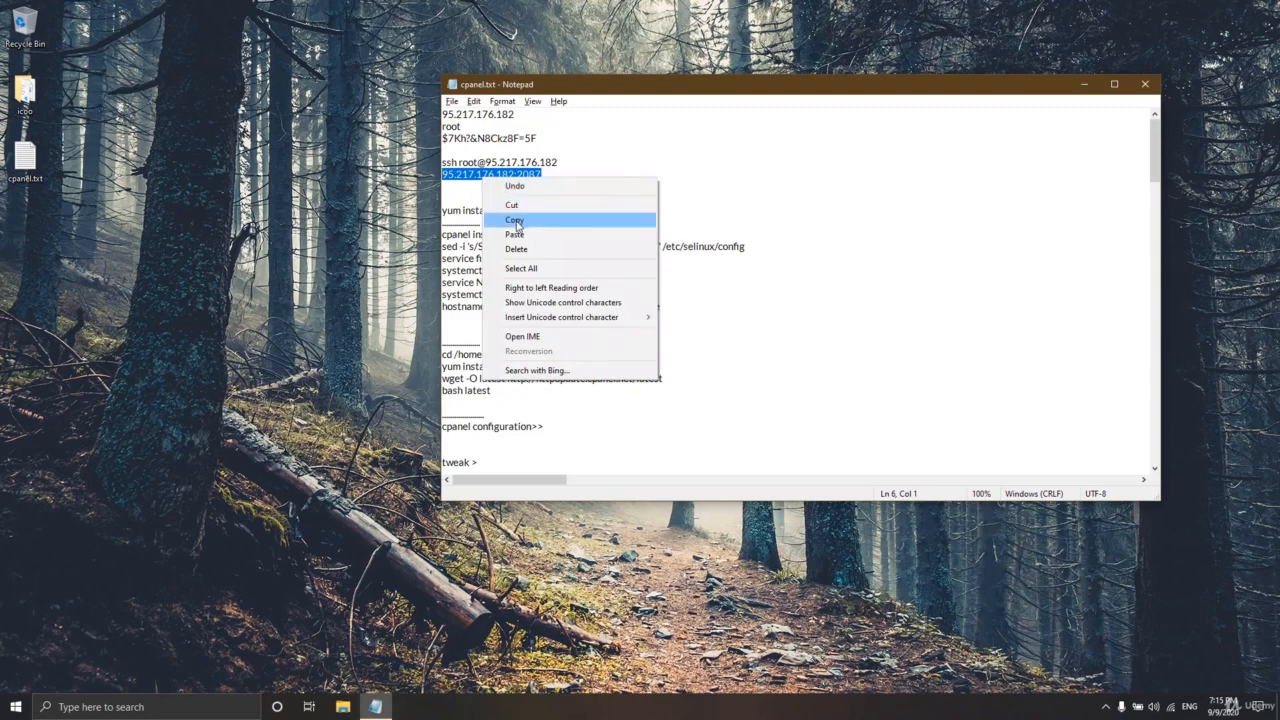
left_click(518, 222)
- Launch Firefox from Windows search
left_click(16, 706)
type("fire")
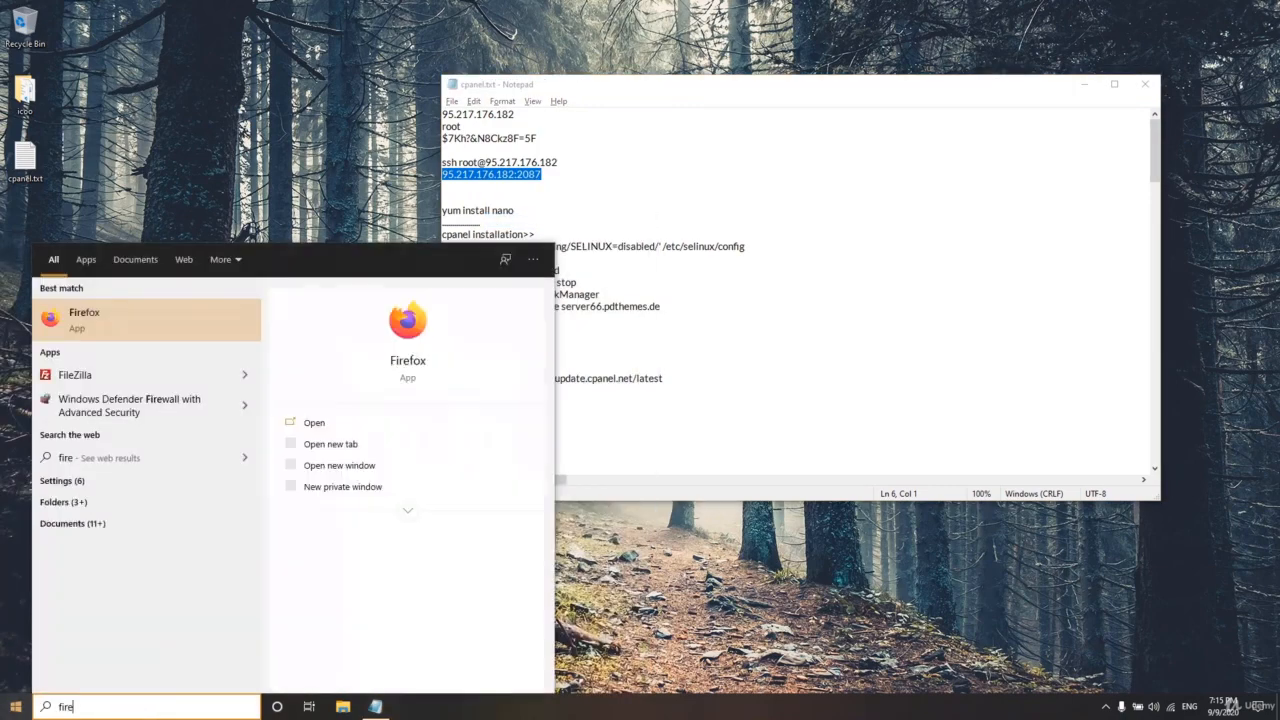
key("Return")
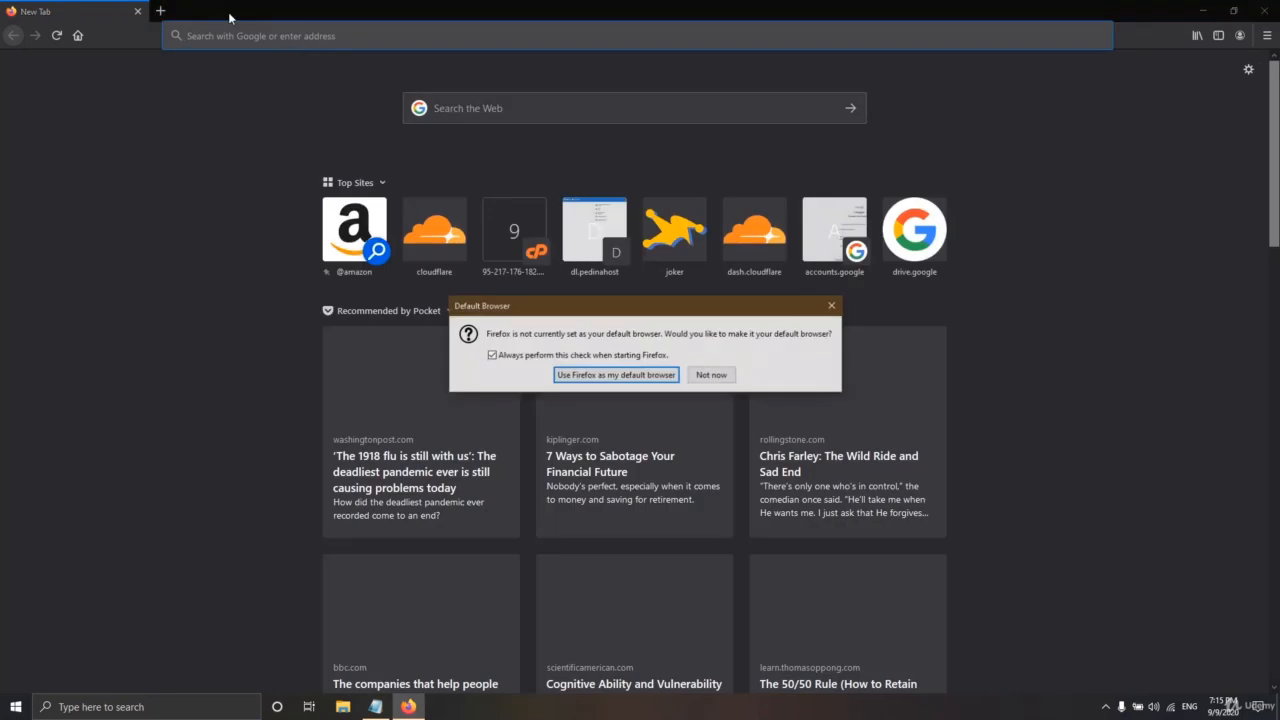
- Dismiss the default-browser prompt and load 95.217.176.182:2087 in Firefox's address bar
left_click(710, 375)
left_click(204, 37)
key("ctrl+v")
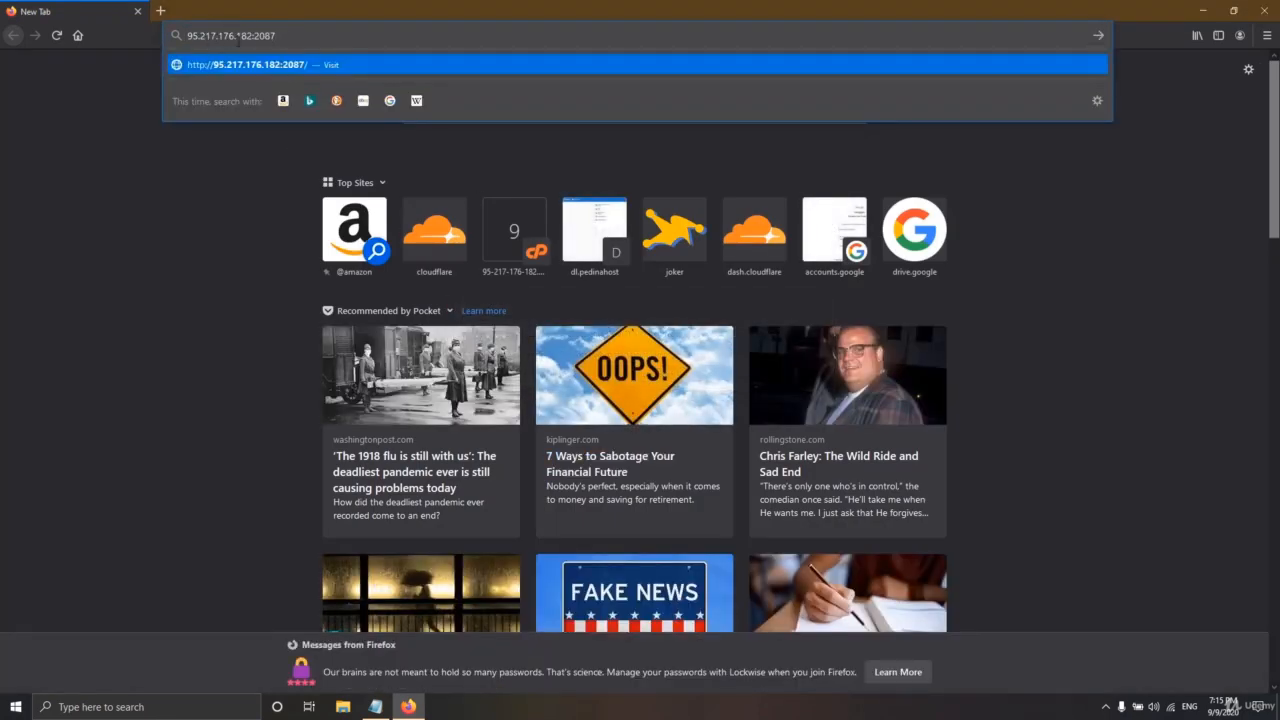
left_click_drag(281, 36, 187, 36)
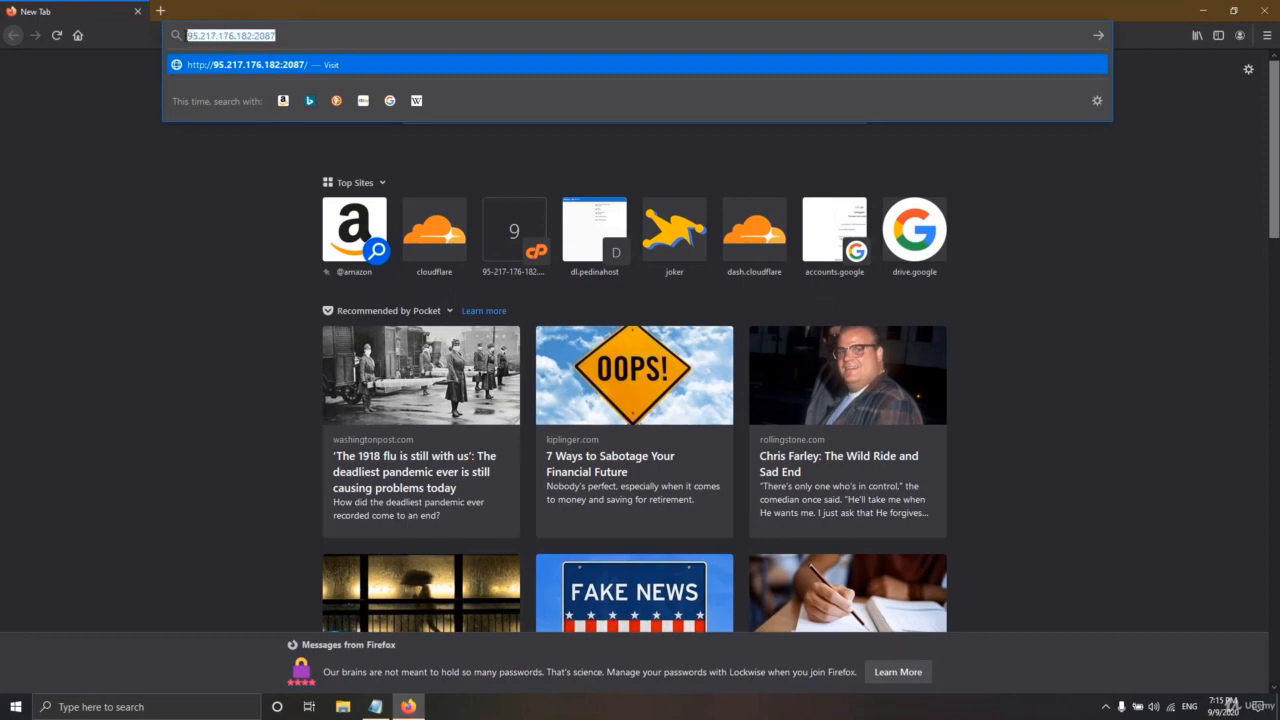
left_click(307, 36)
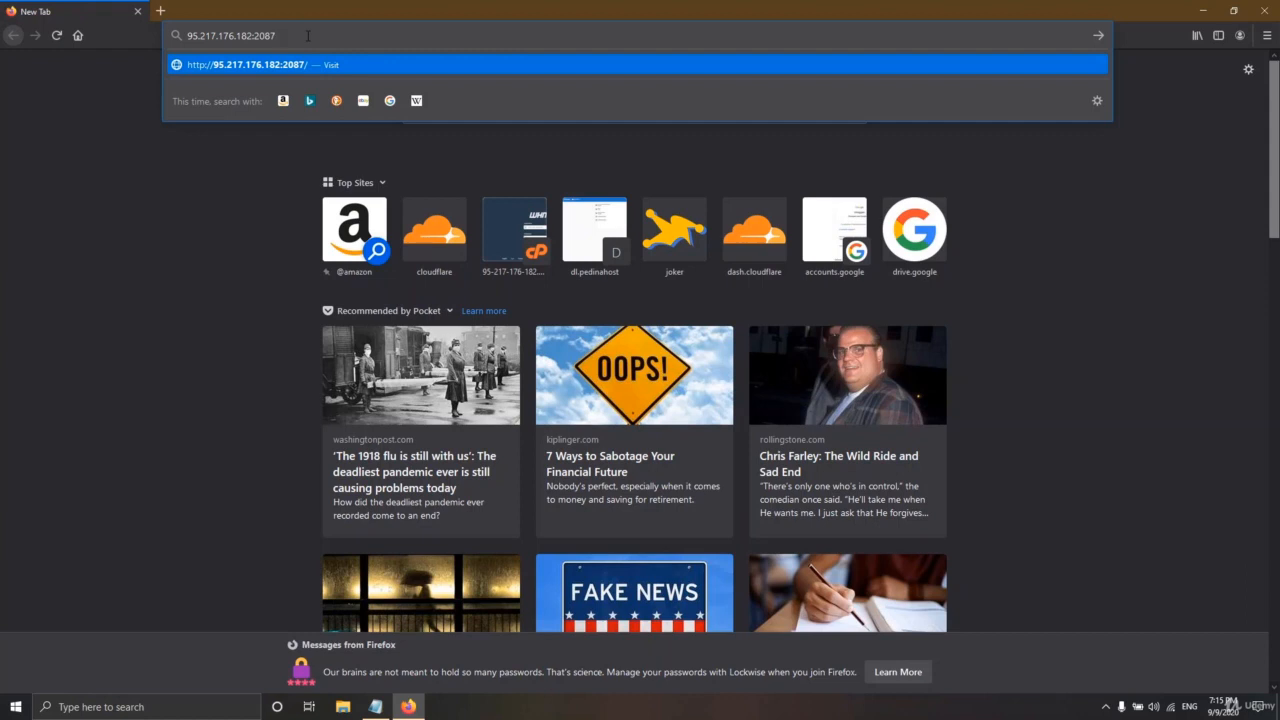
key("Return")
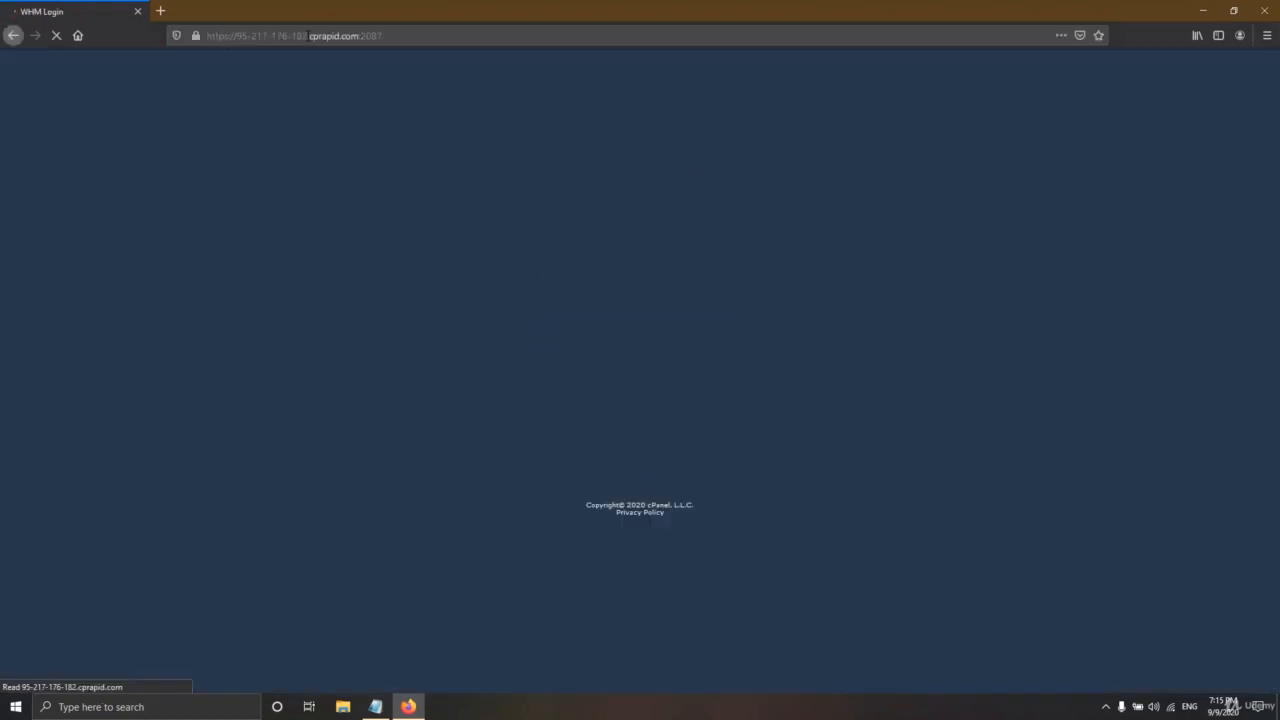
- Log in to WHM as root with the password copied from the notes, declining to save the login
type("root")
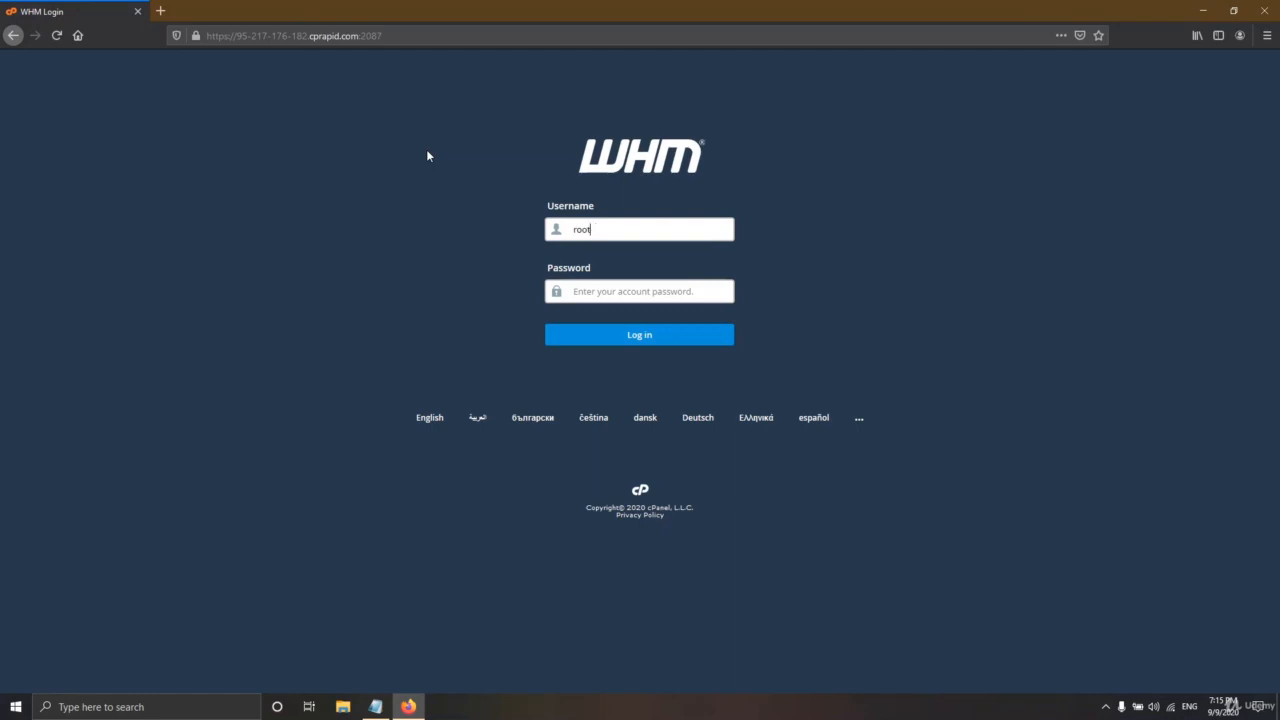
key("Tab")
left_click(375, 706)
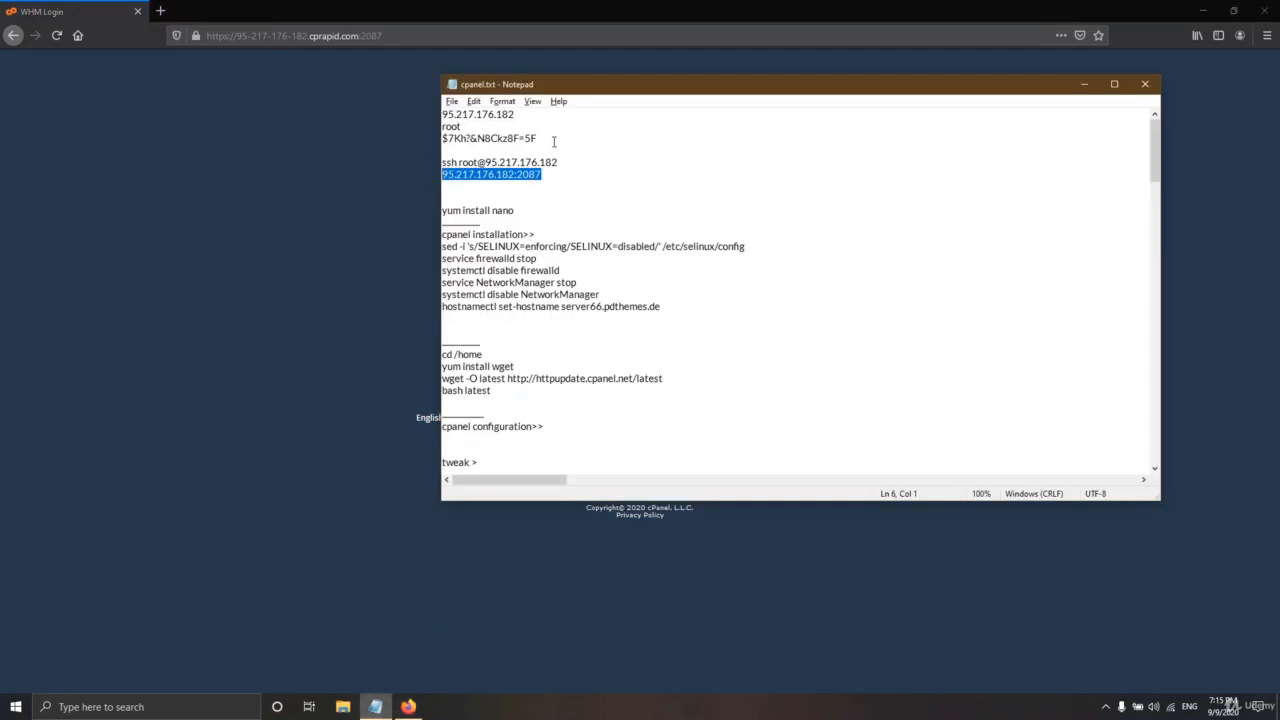
key("ctrl+c")
left_click(408, 706)
key("ctrl+v")
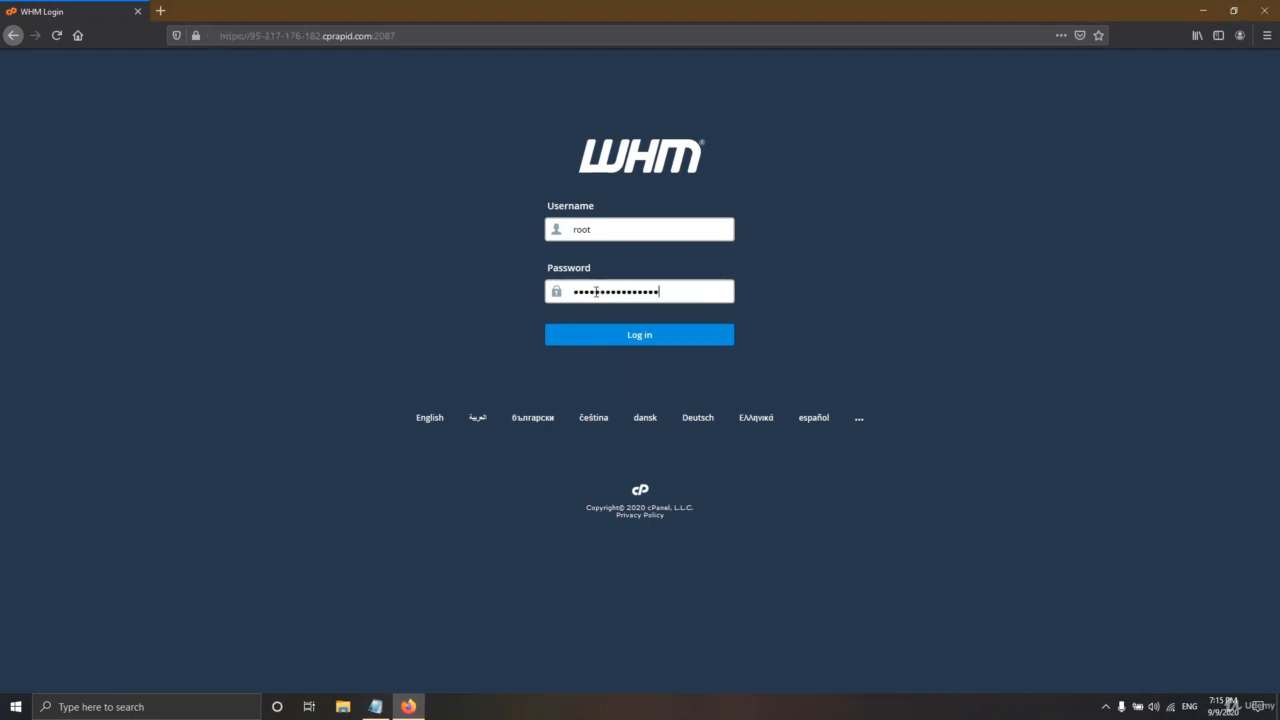
left_click(657, 339)
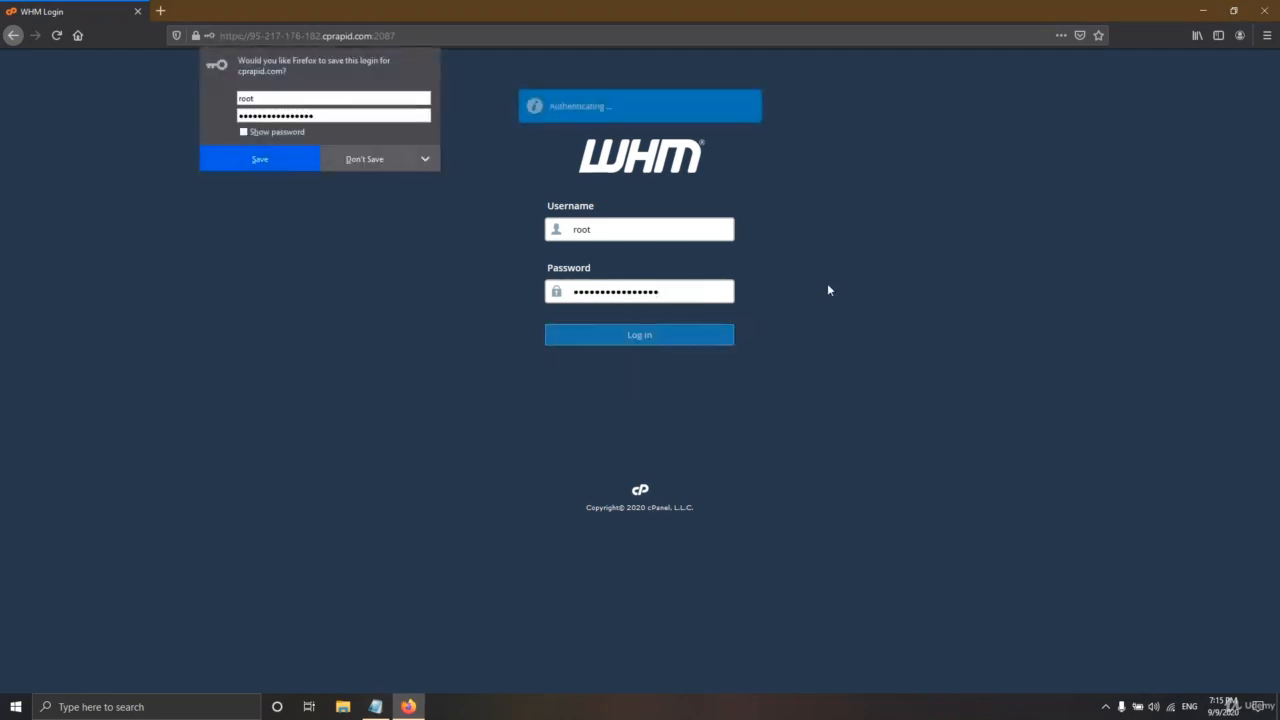
left_click(357, 160)
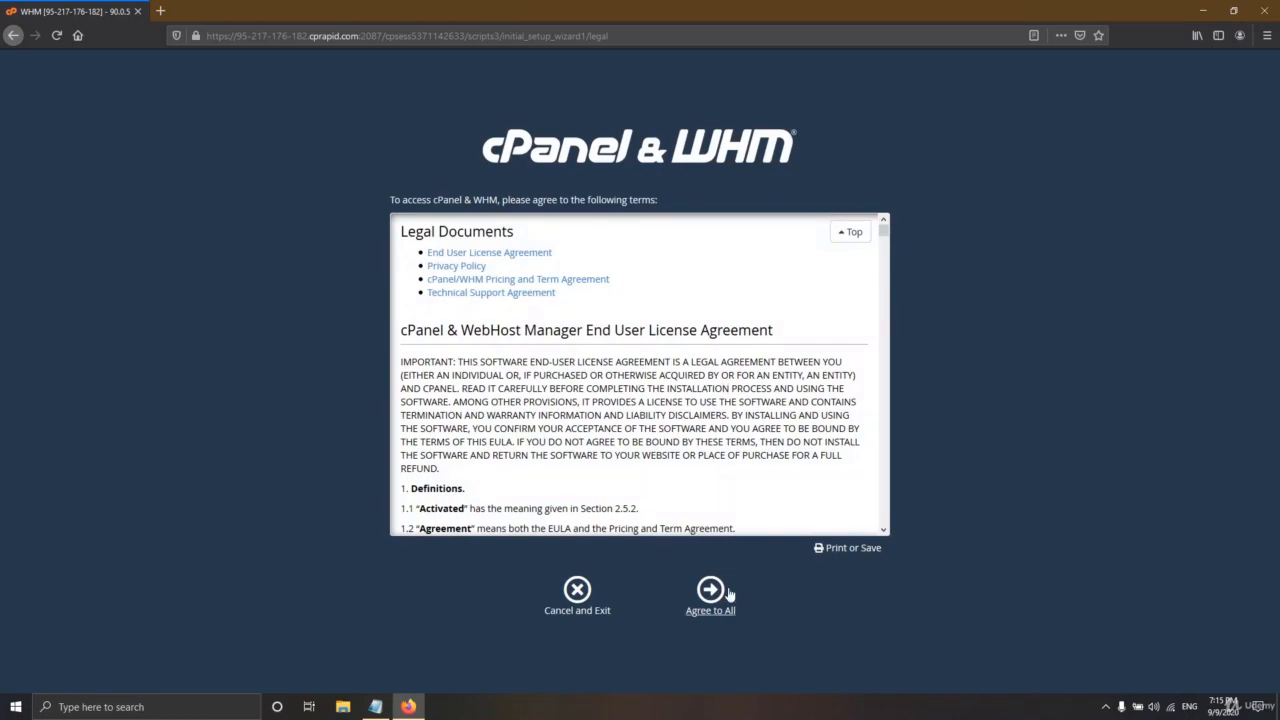
- Agree to all legal terms and enter the contact e-mail address
scroll(620, 360, "down", 20)
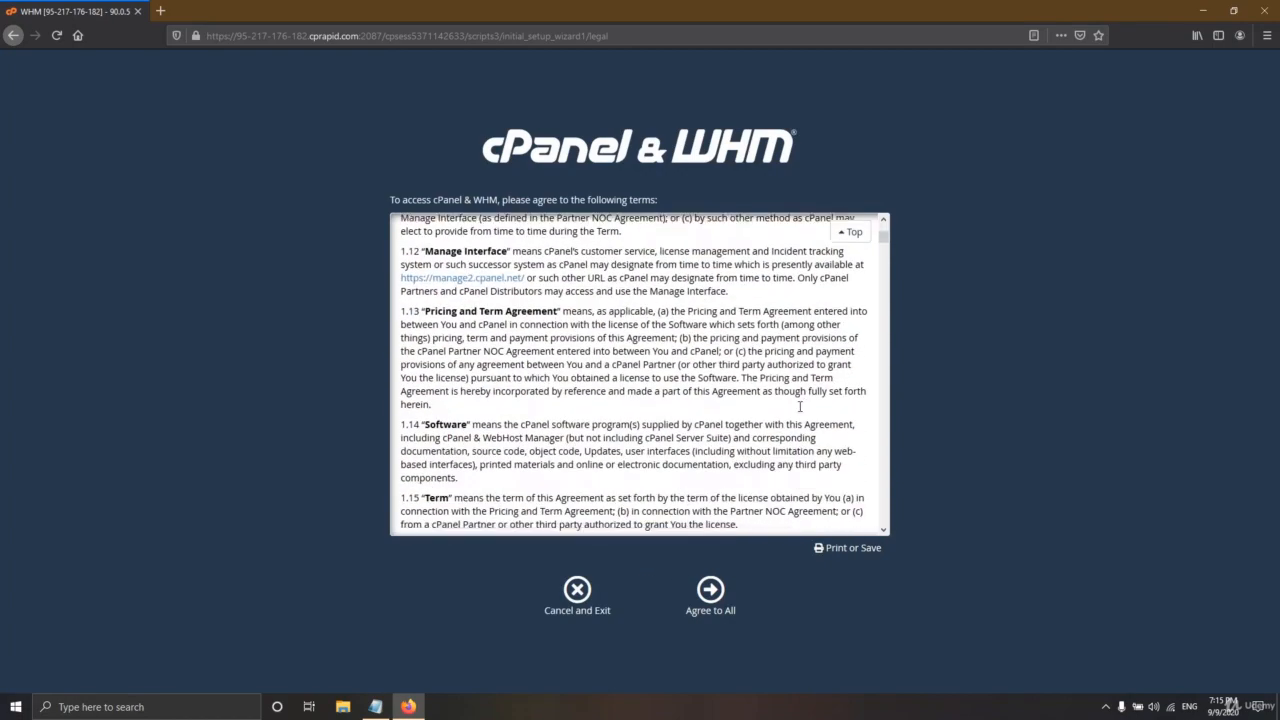
scroll(710, 394, "down", 10)
left_click(711, 592)
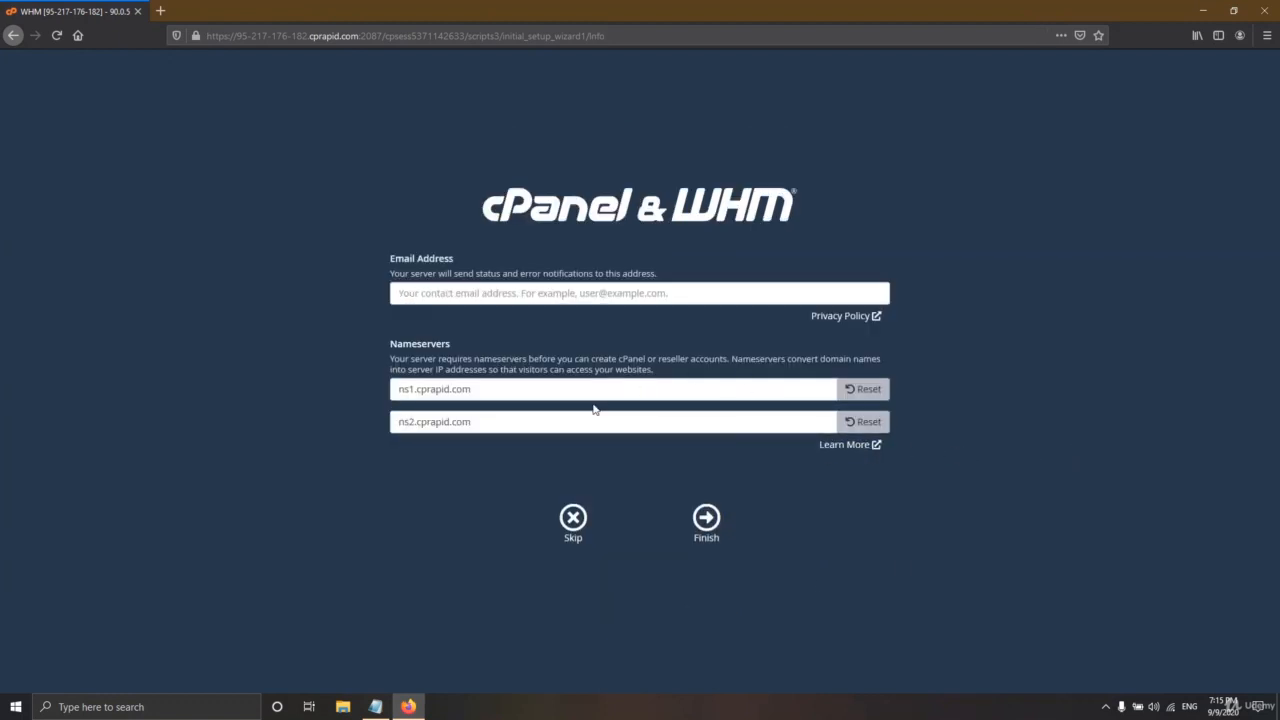
left_click_drag(477, 394, 419, 393)
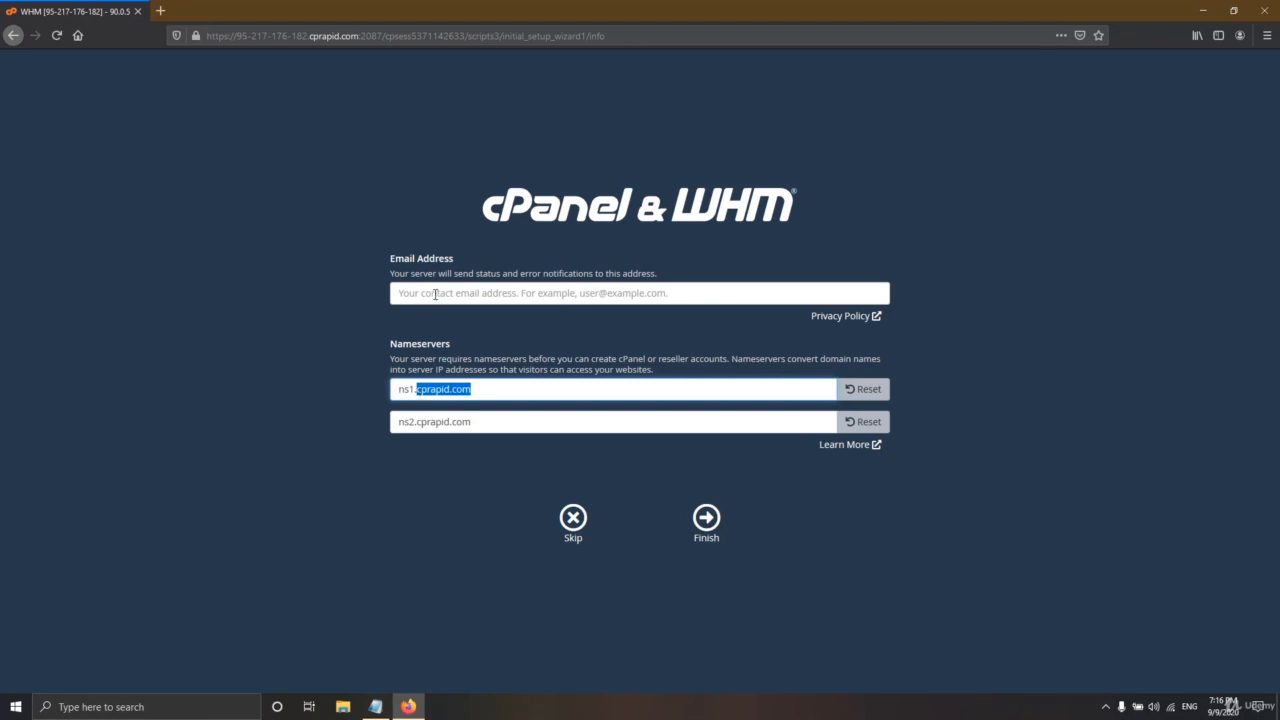
left_click(435, 294)
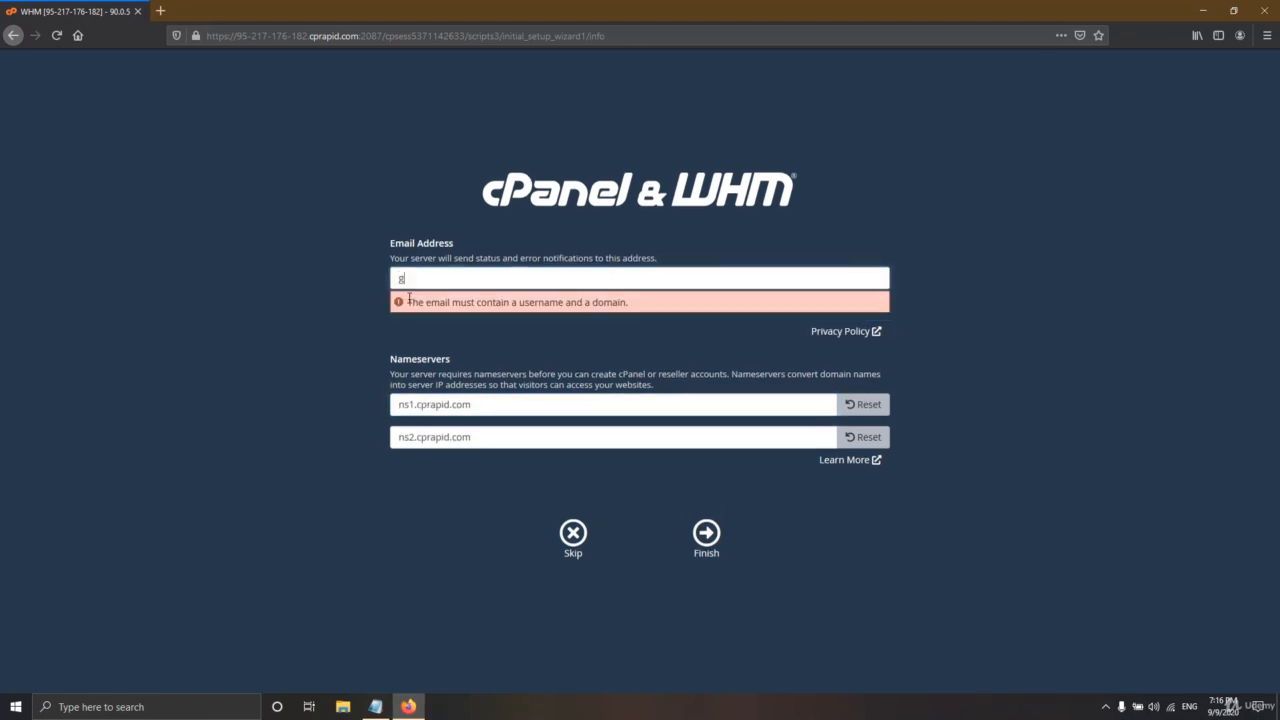
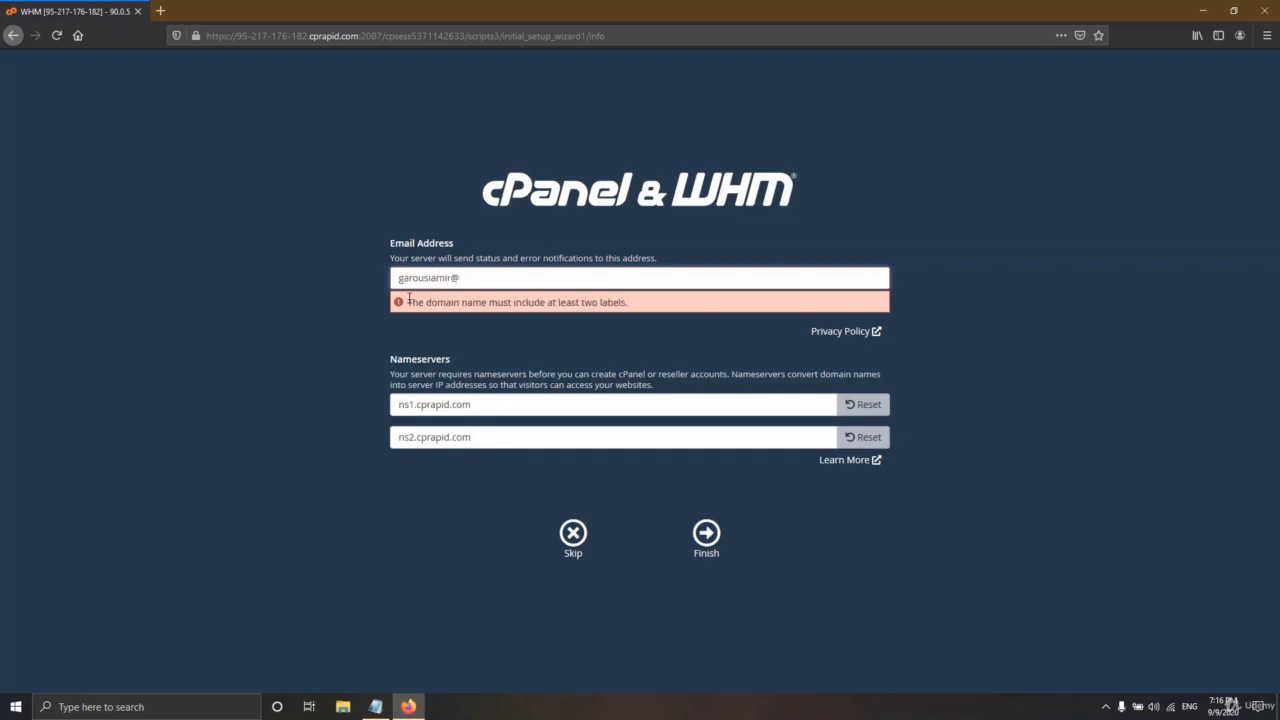
key("Tab")
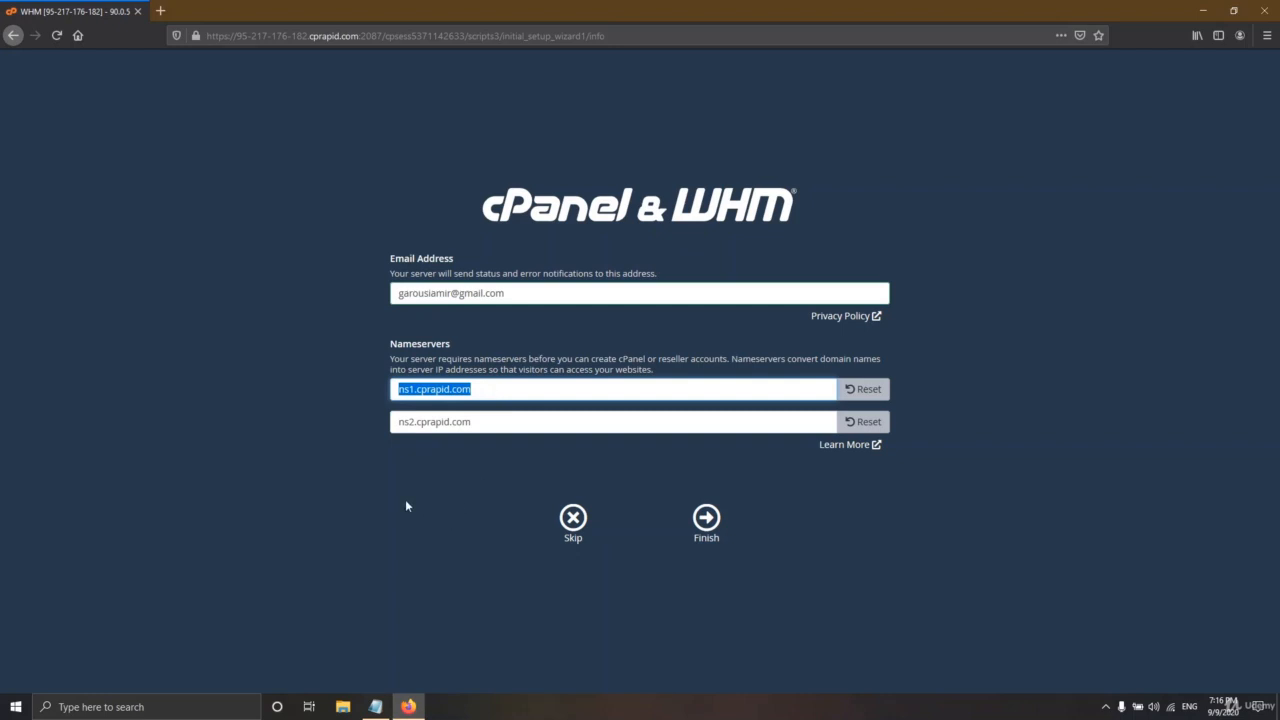
- Set the nameservers to ns1.pdthemes.de and ns2.pdthemes.de and finish the setup
left_click(375, 706)
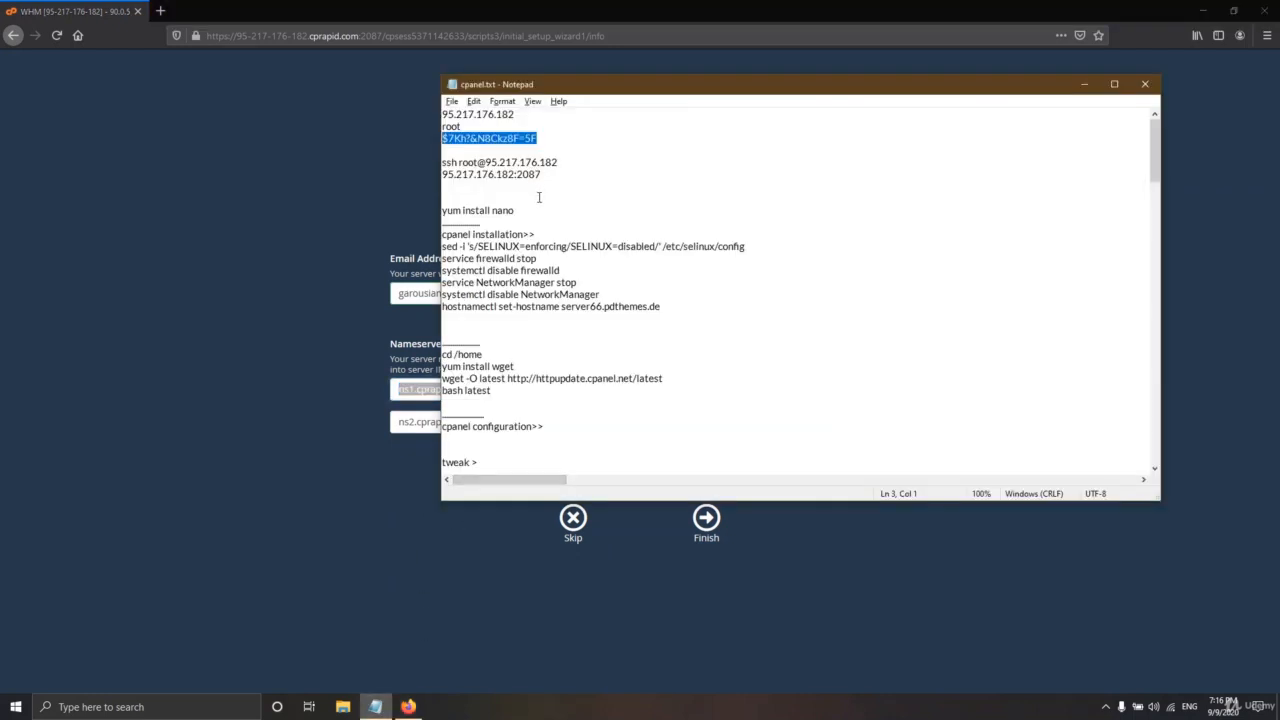
left_click(416, 387)
key("ctrl+a")
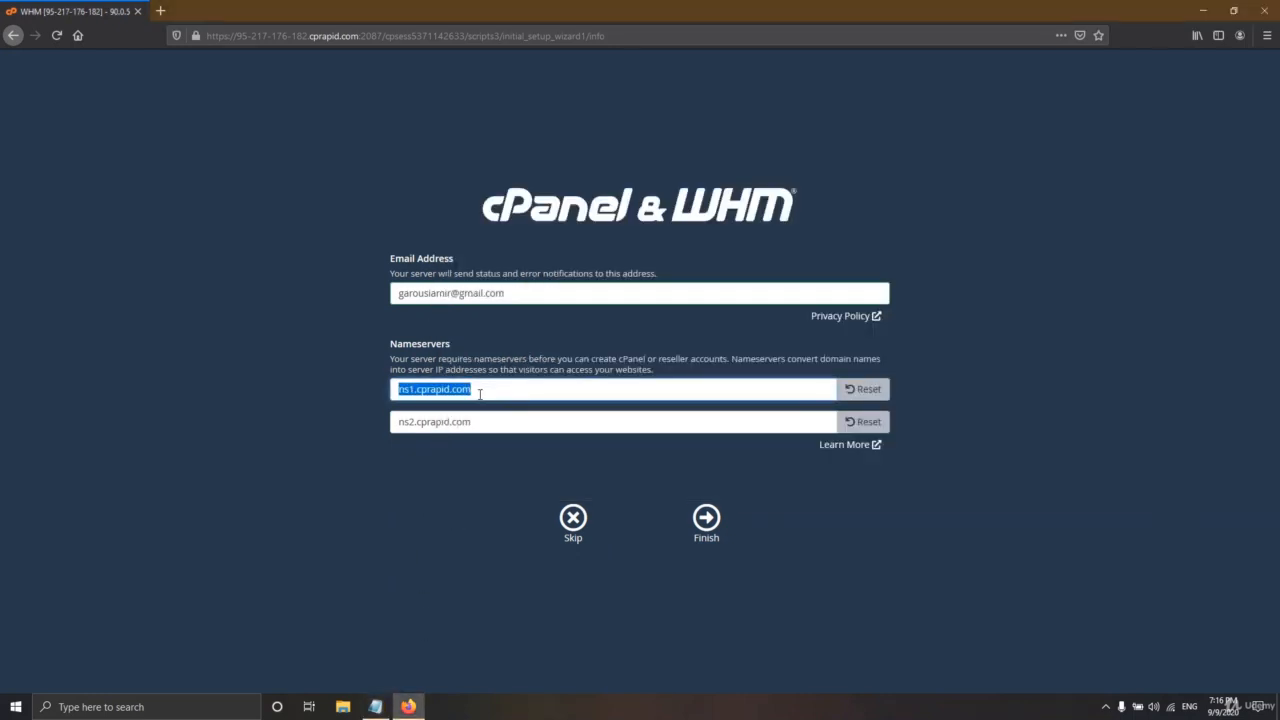
type("ns1")
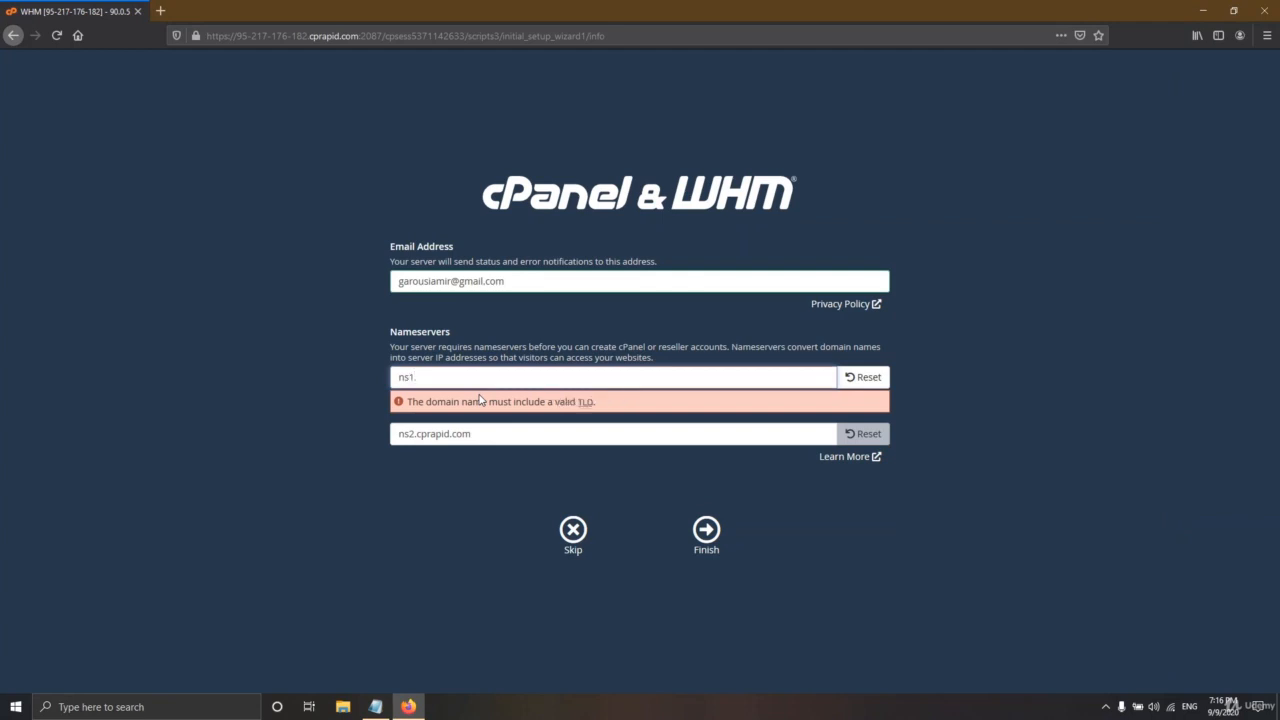
type(".pdthemes.de")
key("ctrl+a")
key("Tab")
key("ctrl+v")
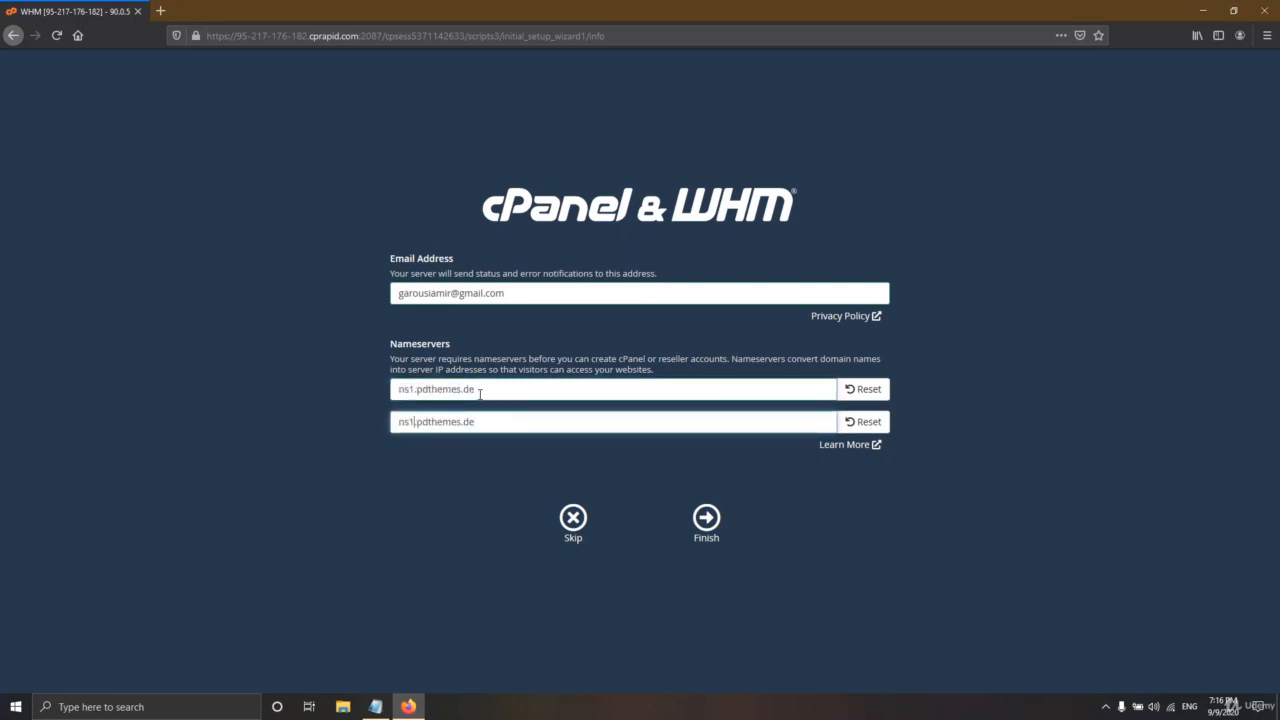
key("BackSpace")
type("2")
left_click(706, 518)
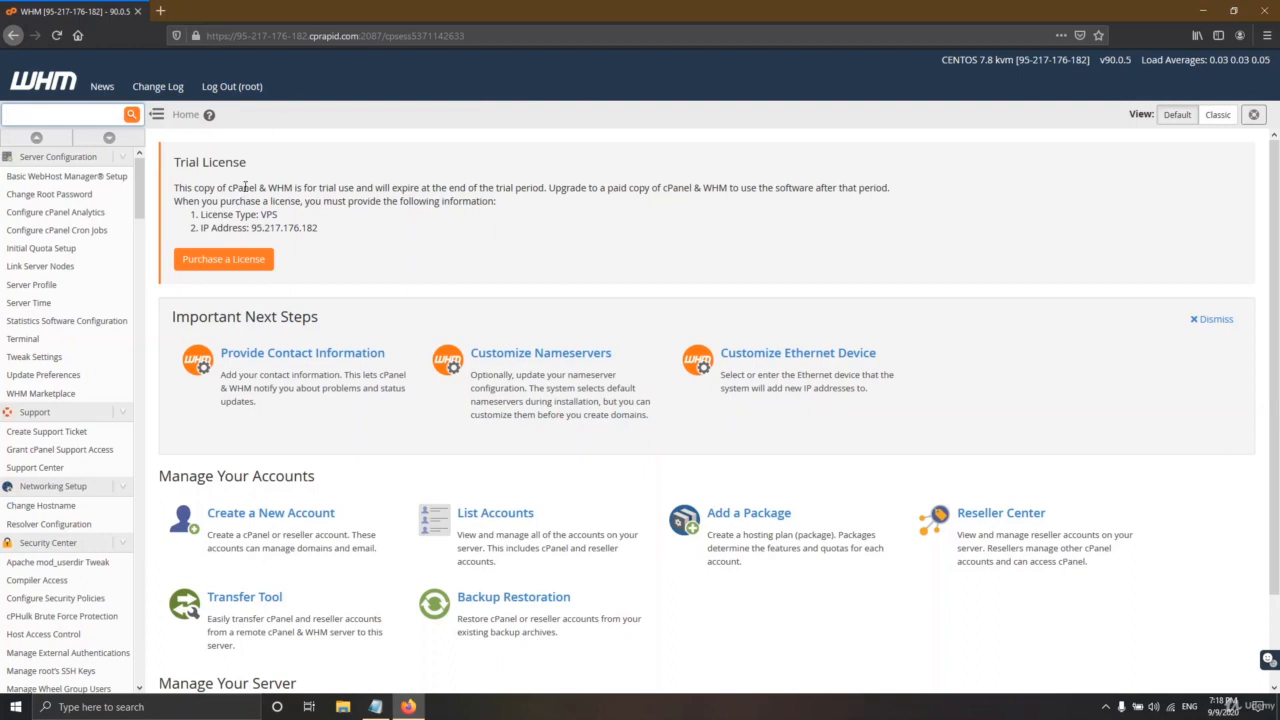
scroll(565, 385, "down", 2)
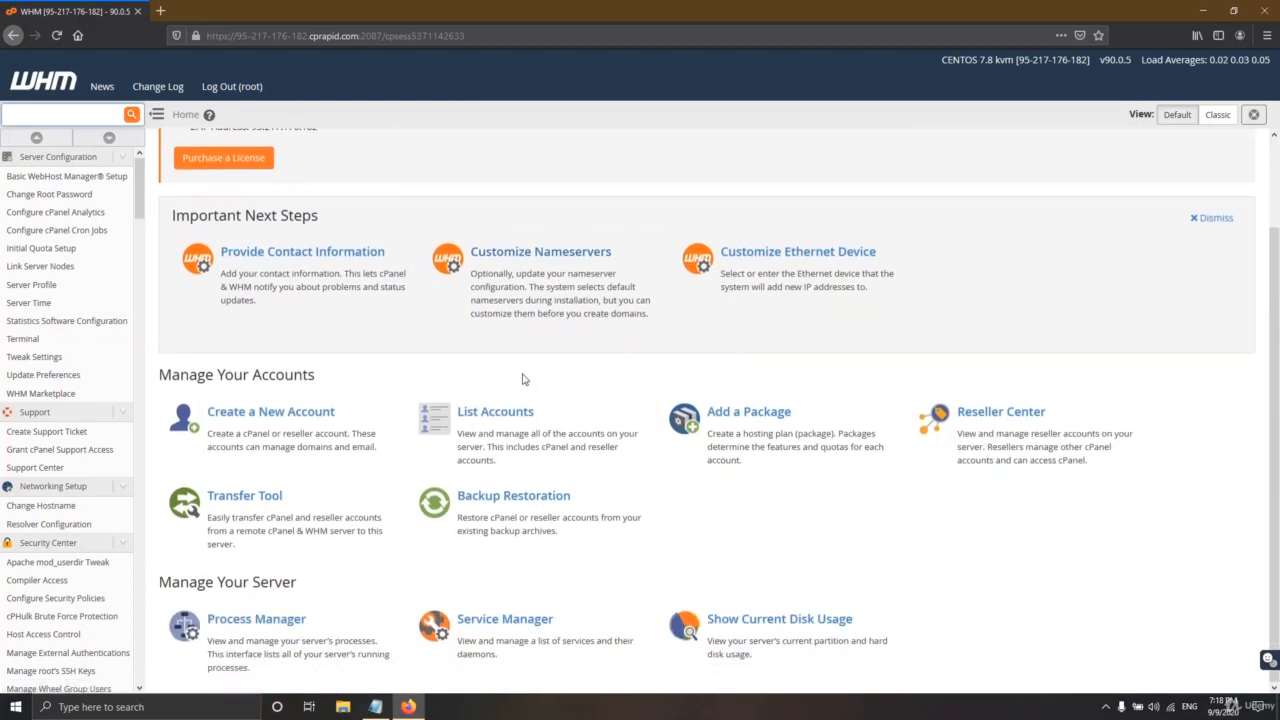
scroll(506, 363, "up", 2)
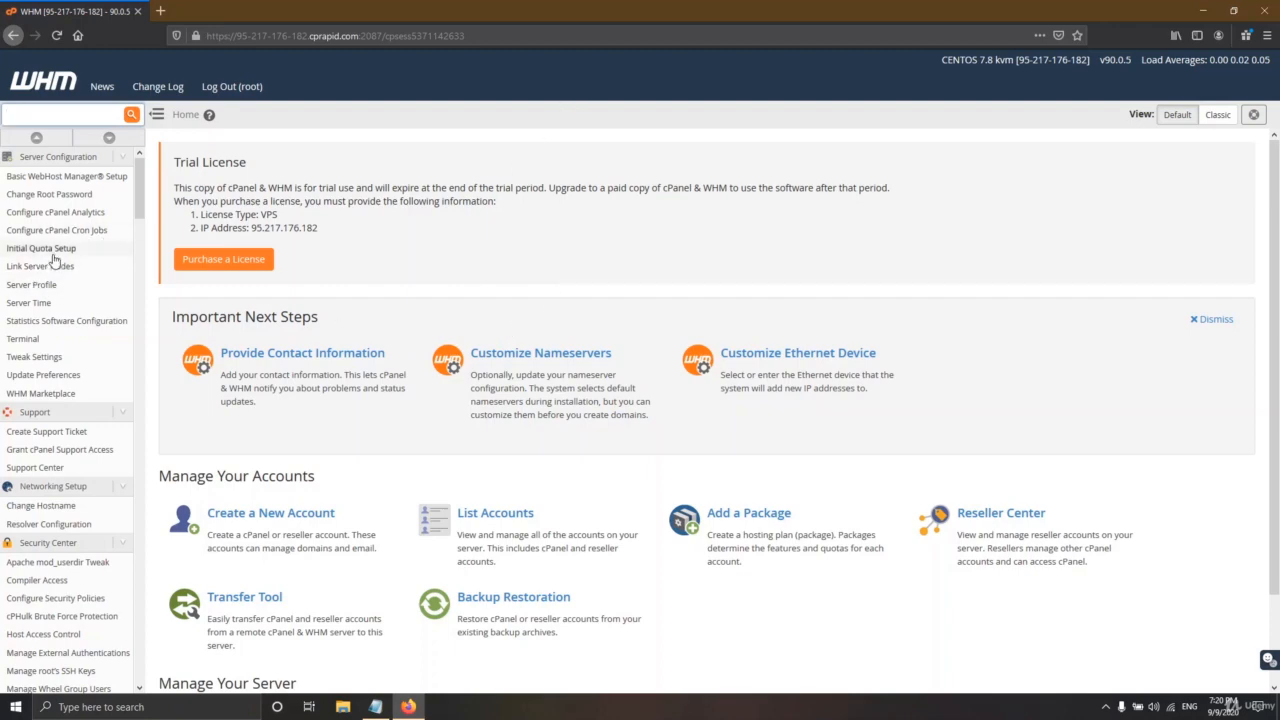
scroll(105, 240, "down", 8)
left_click_drag(143, 267, 138, 180)
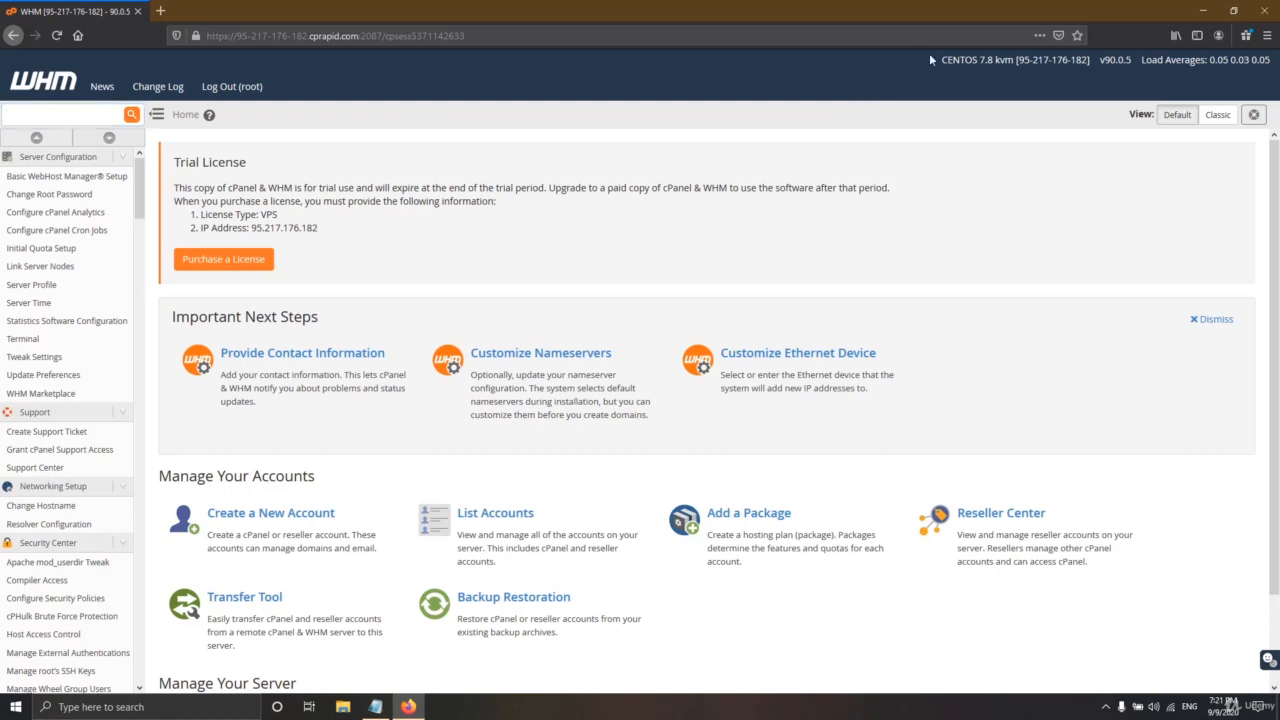
left_click_drag(929, 53, 1013, 60)
left_click_drag(1099, 60, 1216, 76)
left_click(1217, 77)
- Configure address records for ns1.pdthemes.de and ns2.pdthemes.de, checking their IPv4 addresses
left_click_drag(321, 318, 170, 328)
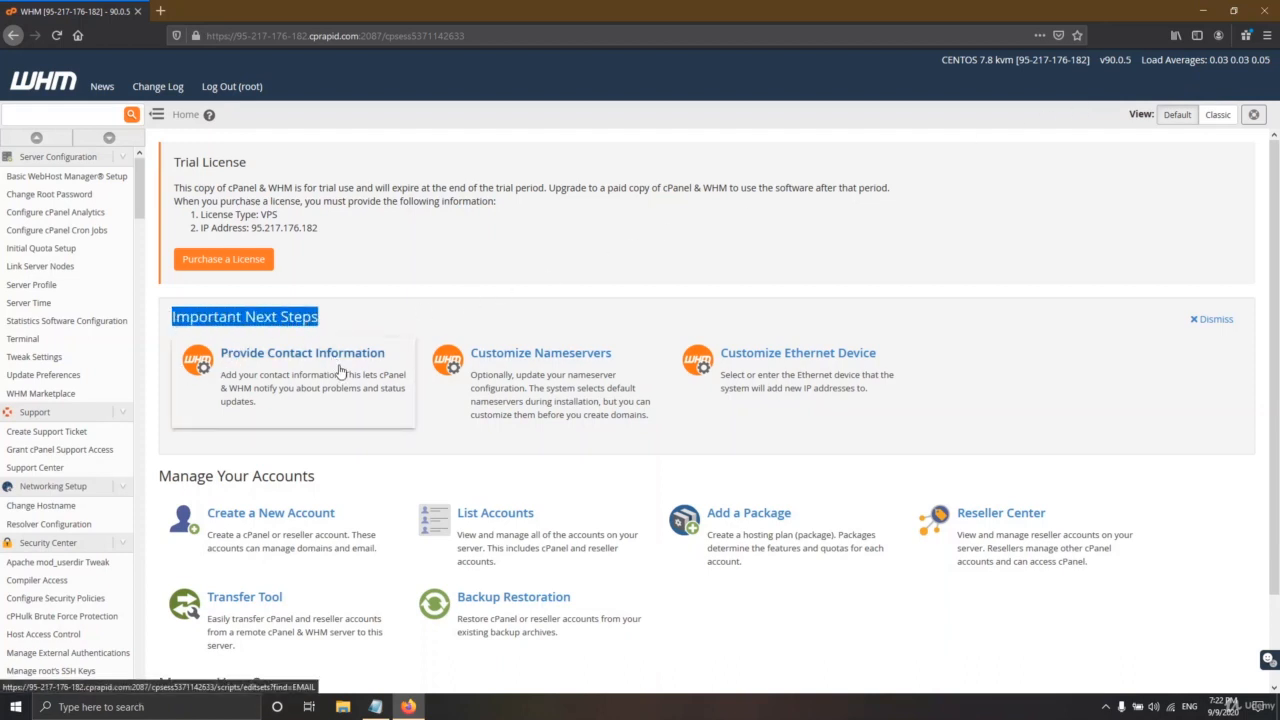
left_click(402, 385)
scroll(480, 396, "down", 2)
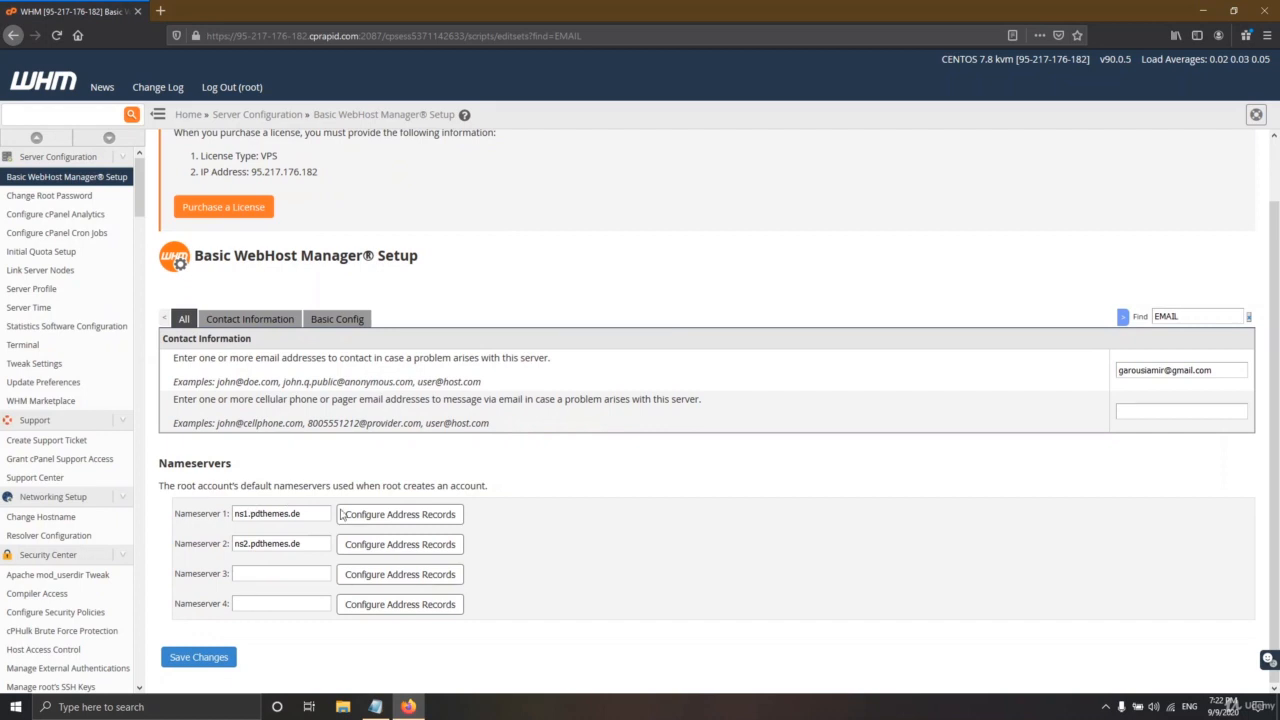
left_click(437, 517)
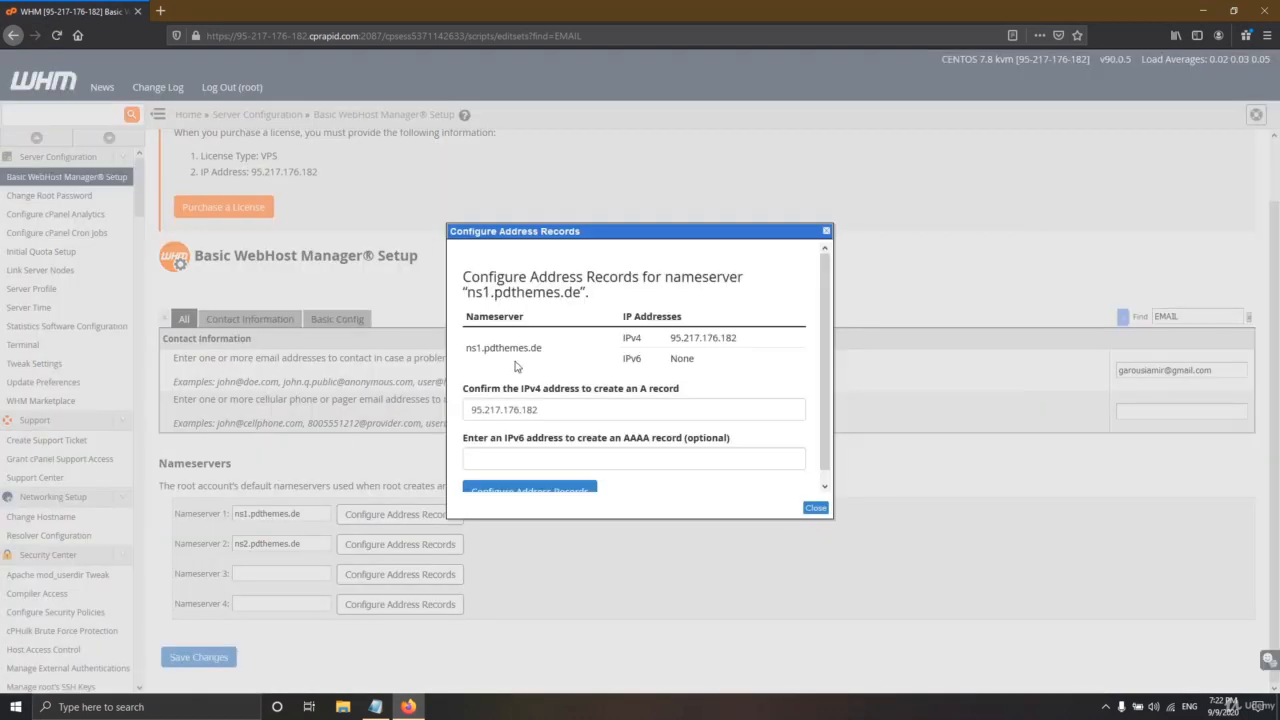
left_click_drag(557, 410, 463, 410)
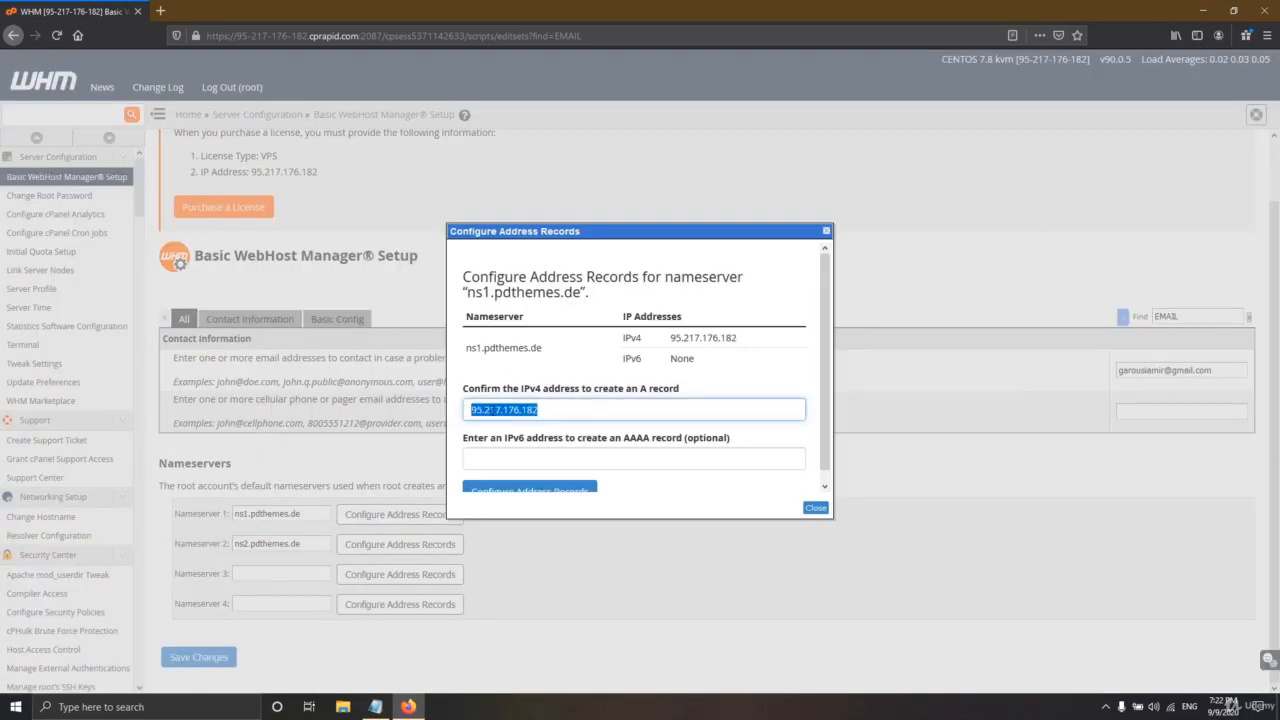
left_click(812, 508)
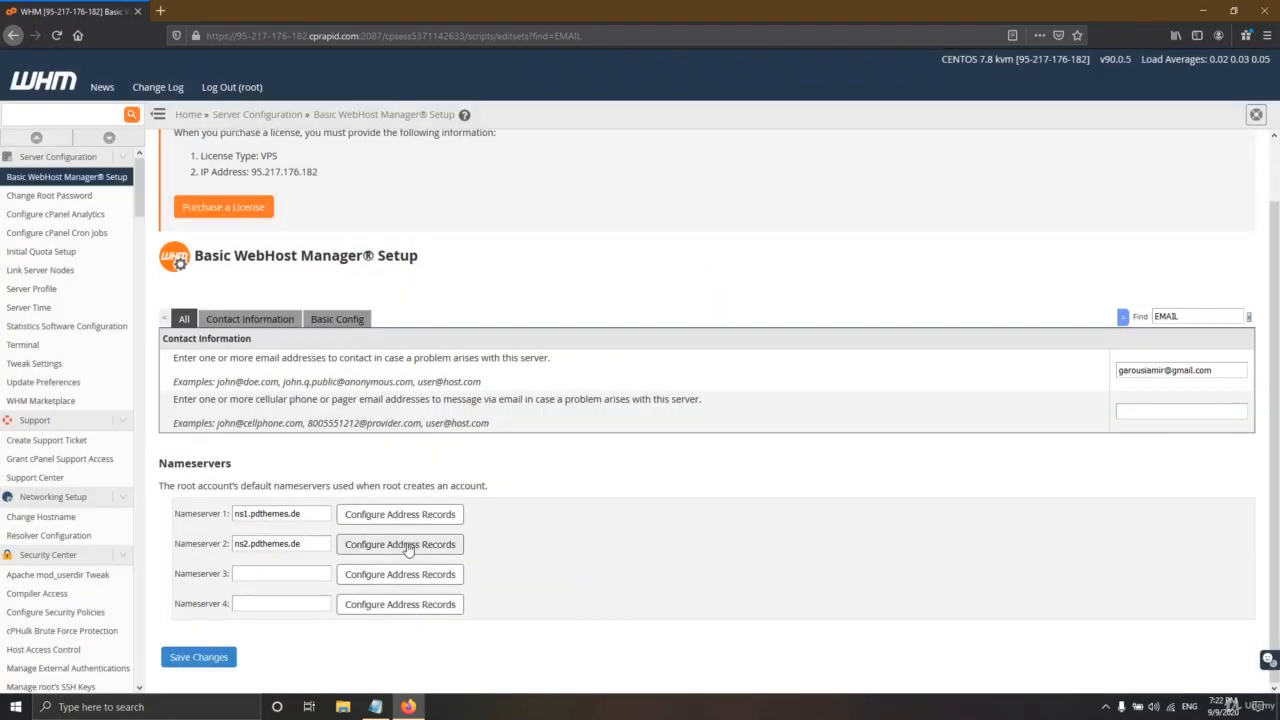
left_click(405, 547)
left_click_drag(540, 410, 442, 410)
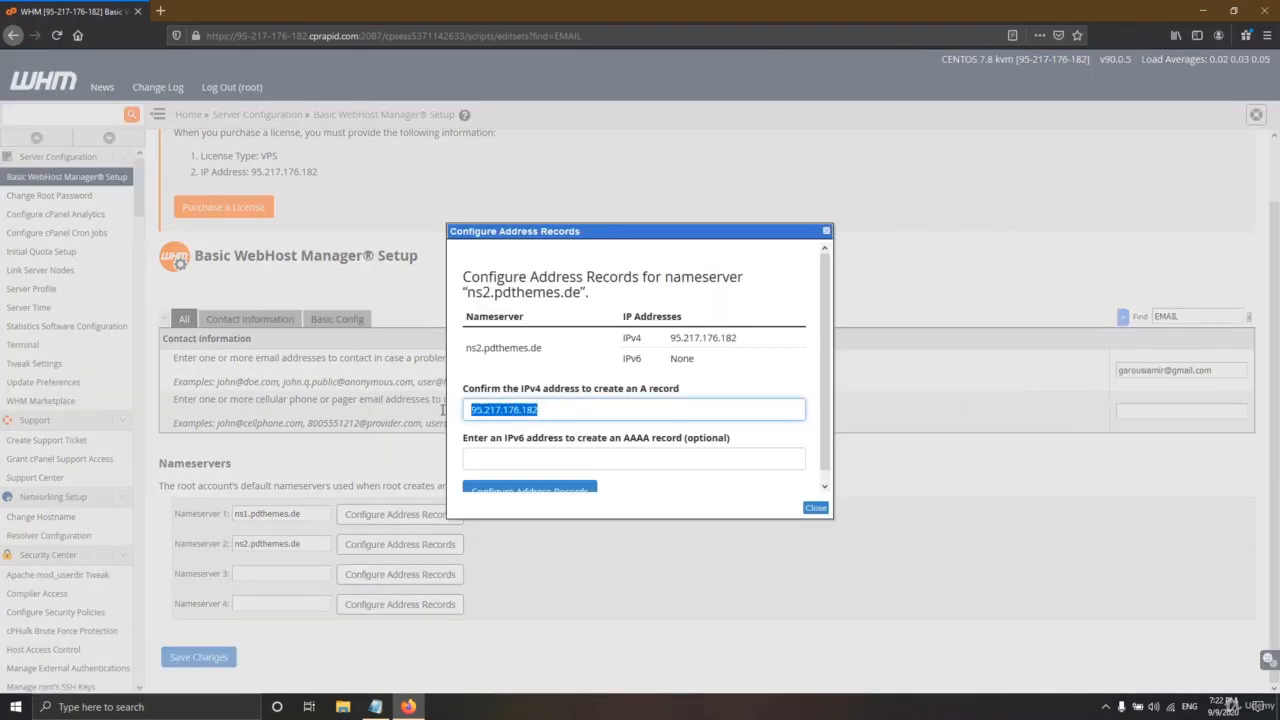
left_click(816, 508)
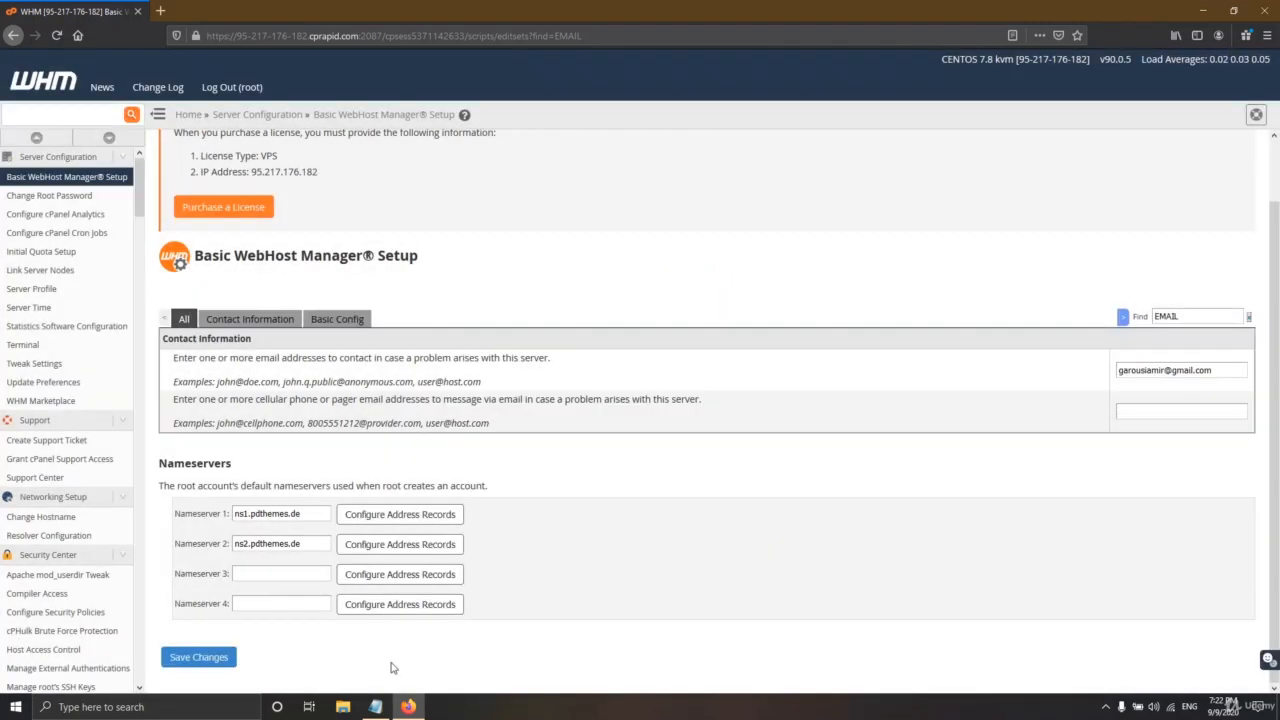
- Confirm the server IP 95.217.176.182 against cpanel.txt and save the basic setup
left_click(375, 706)
left_click_drag(518, 116, 433, 113)
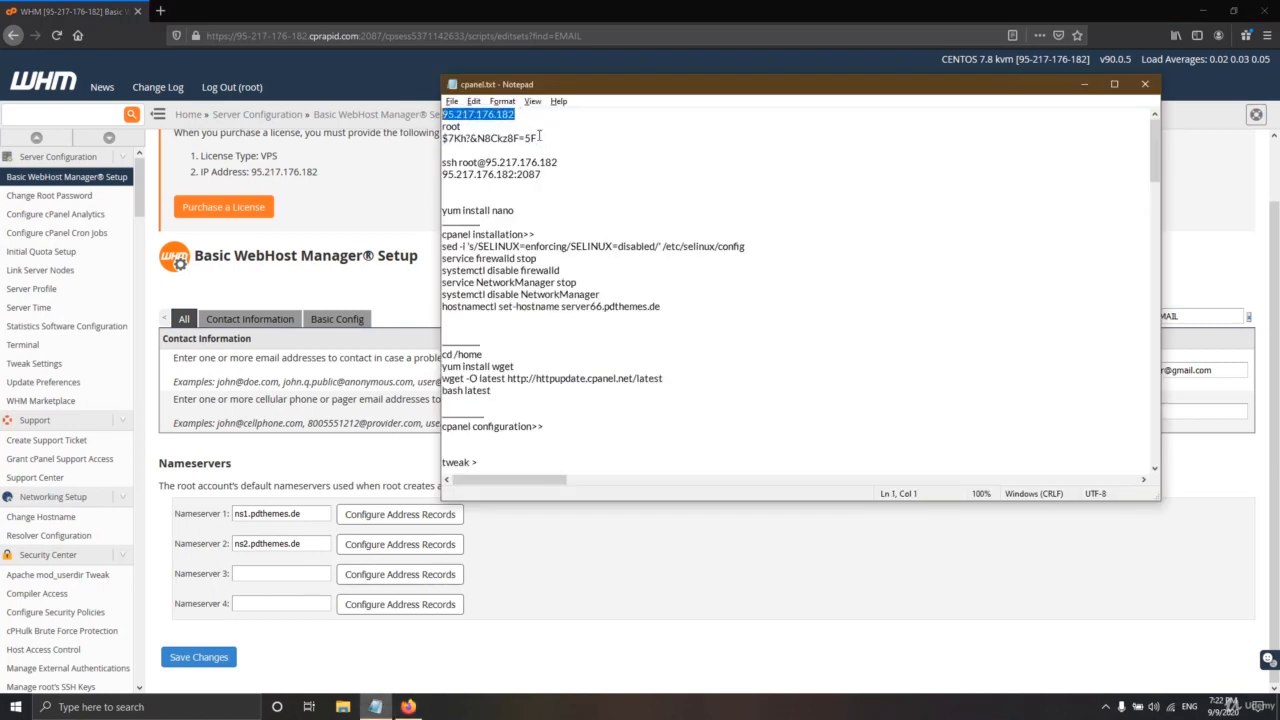
left_click(877, 6)
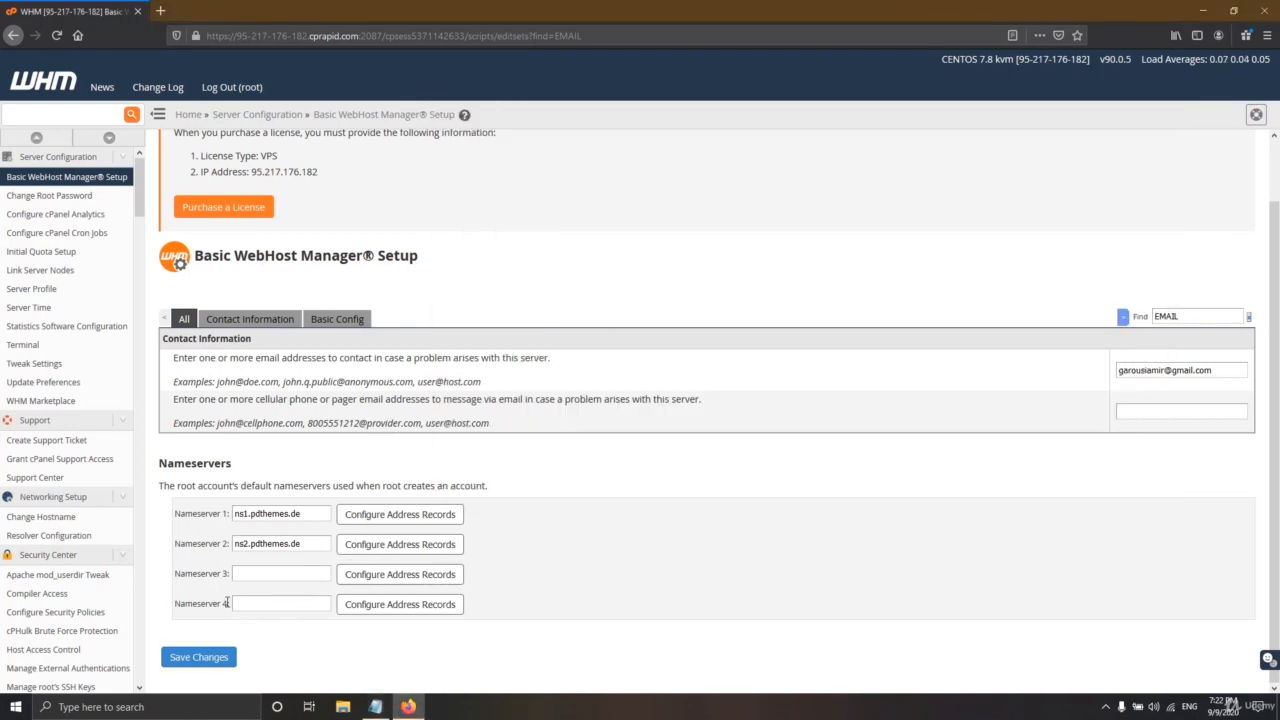
left_click(199, 657)
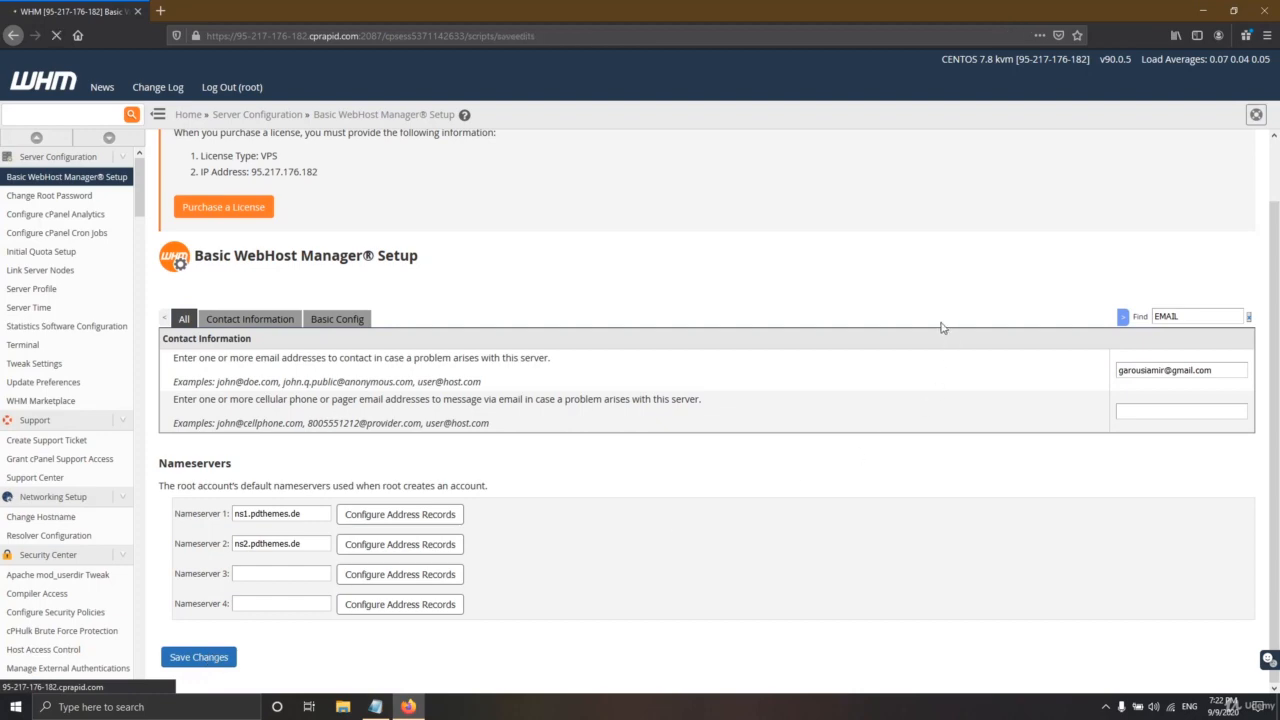
- Reopen Basic WebHost Manager Setup and view the Contact Information and All settings
left_click(74, 177)
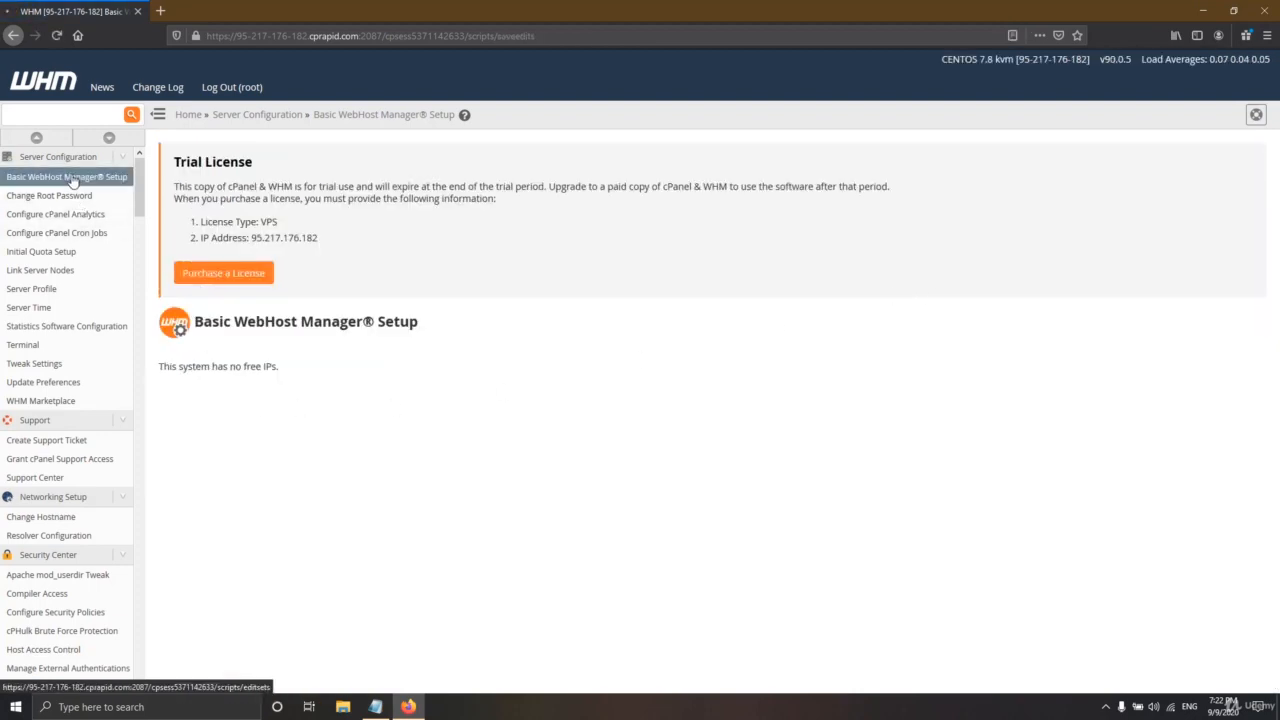
left_click(258, 389)
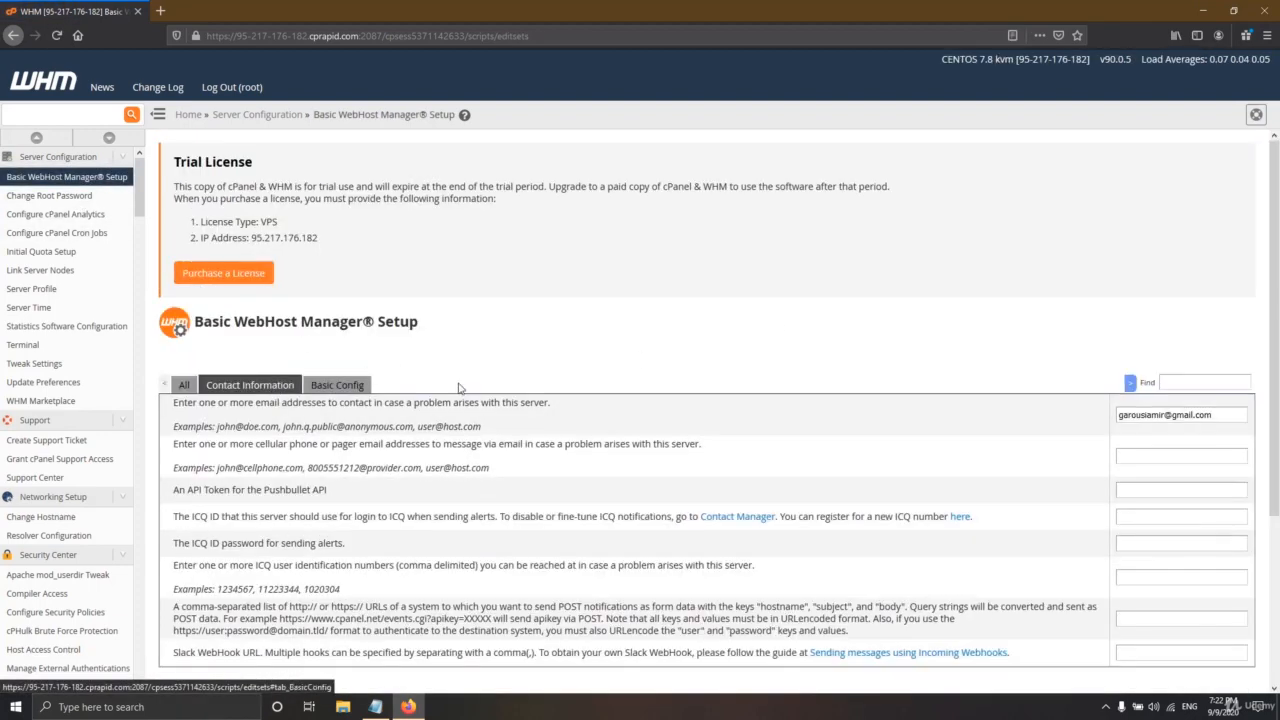
scroll(293, 300, "down", 3)
left_click(183, 157)
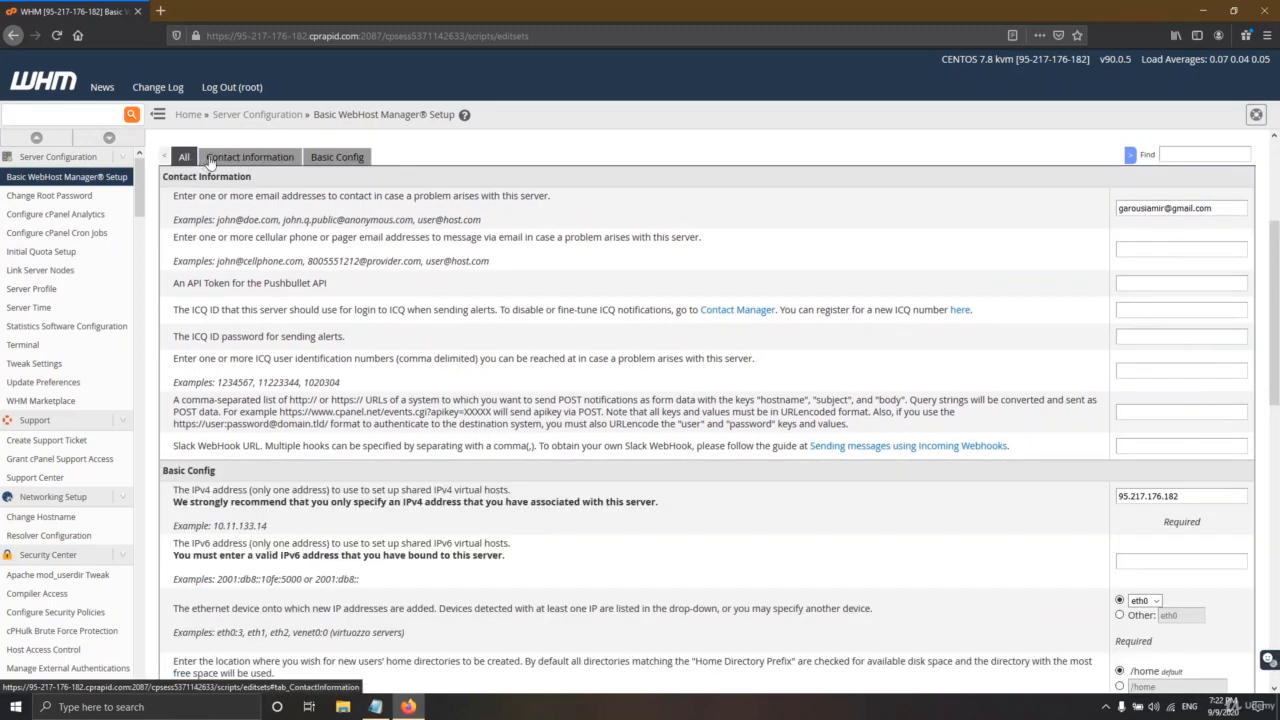
scroll(545, 367, "down", 3)
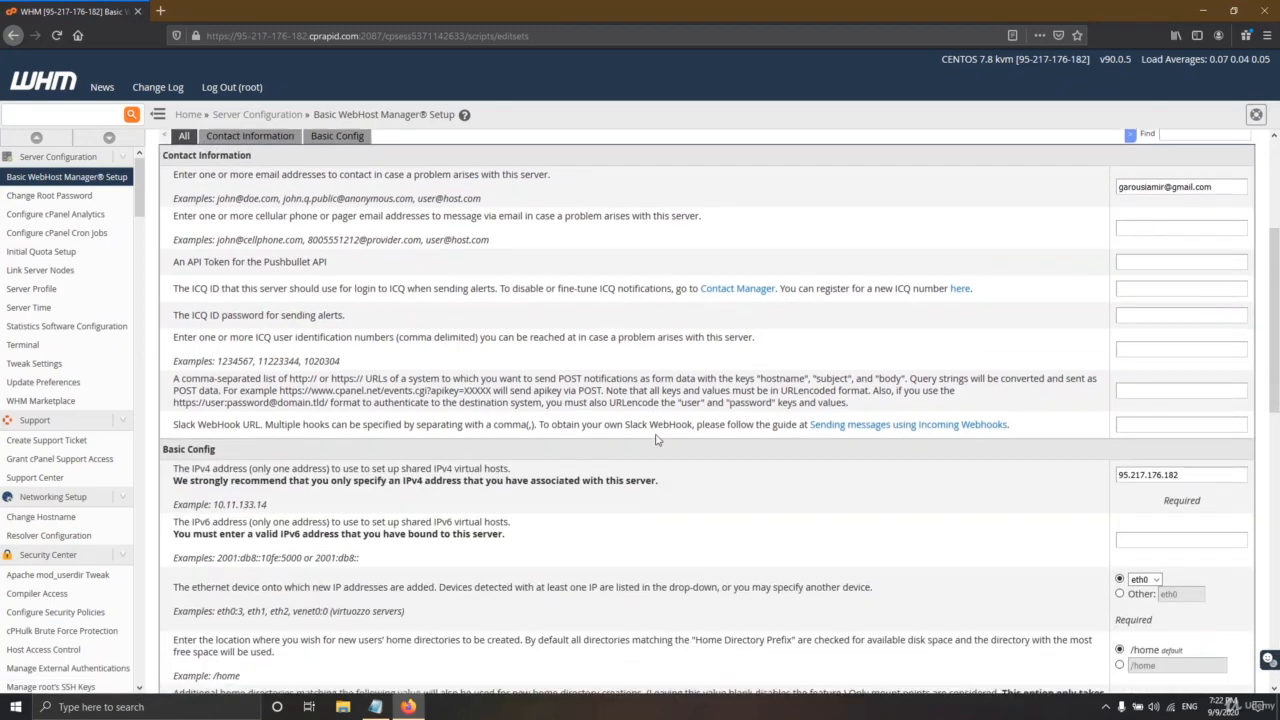
scroll(482, 337, "up", 3)
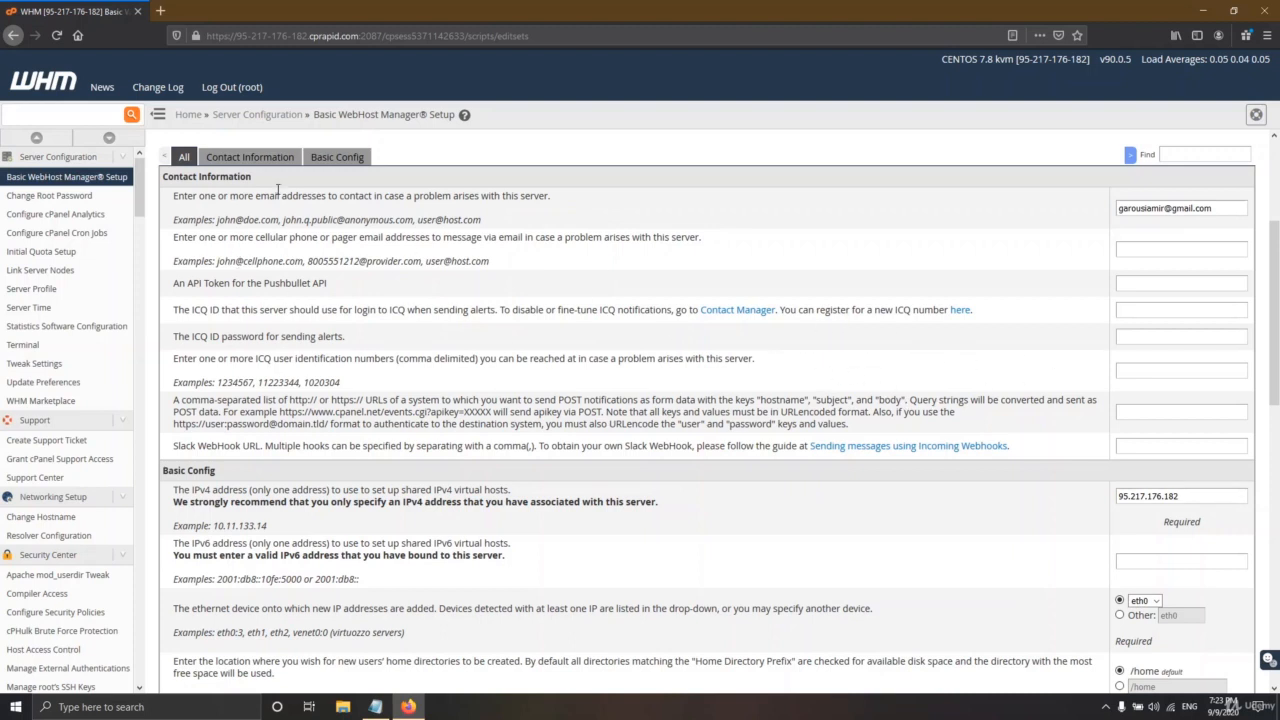
- Check the shared IPv4 95.217.176.182 and keep eth0 as the ethernet device
left_click_drag(1224, 207, 1113, 207)
scroll(592, 378, "down", 1)
scroll(592, 376, "down", 3)
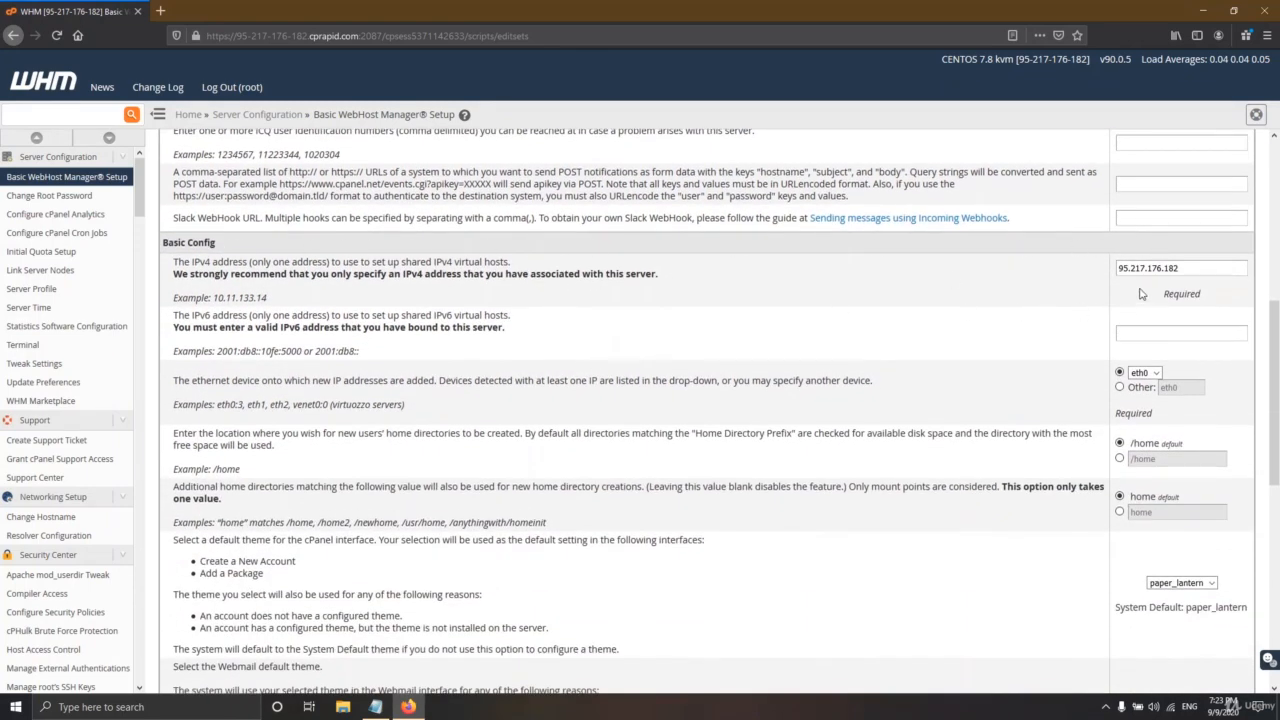
left_click_drag(1178, 268, 1110, 265)
left_click(1155, 374)
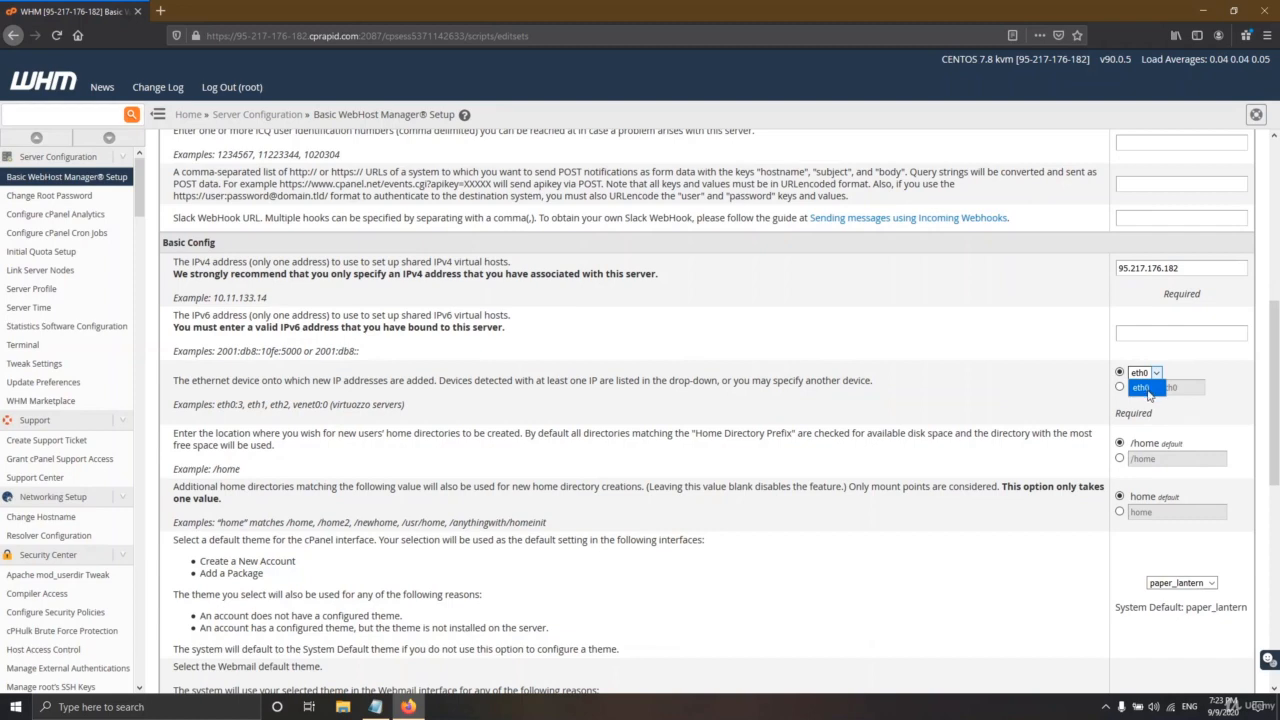
left_click(1145, 389)
scroll(1175, 372, "down", 3)
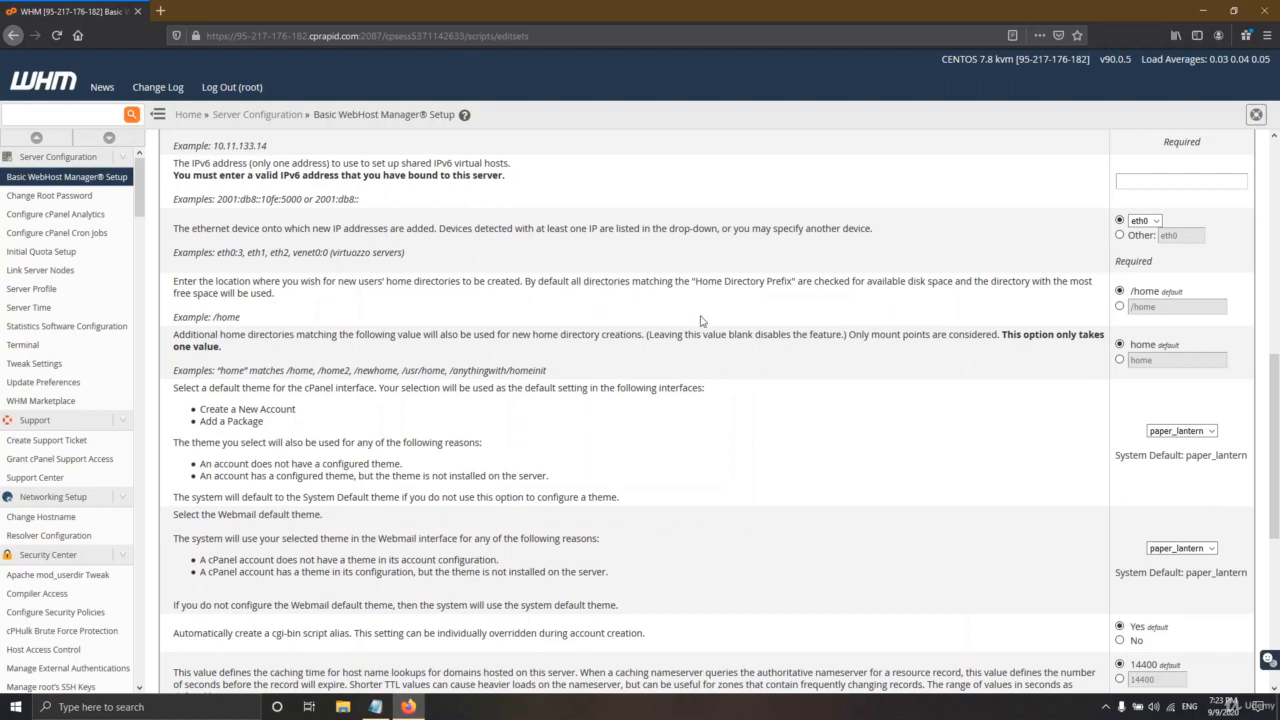
left_click(1120, 307)
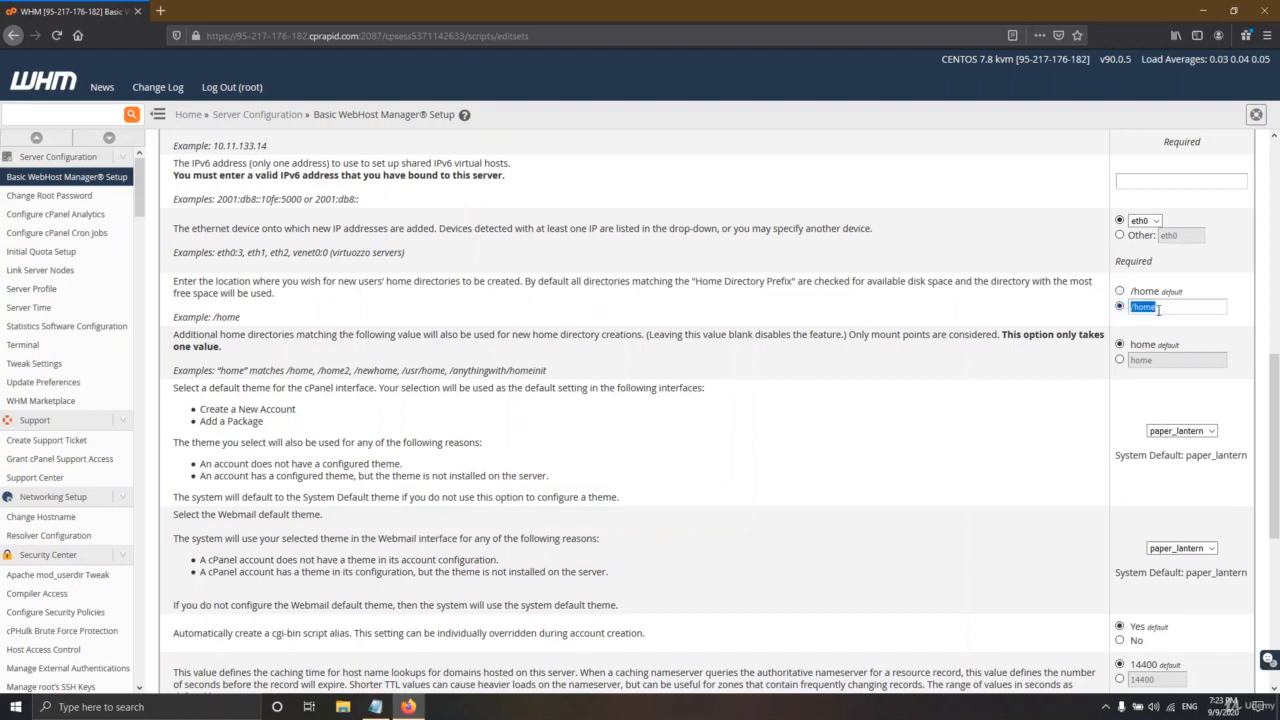
left_click(1120, 291)
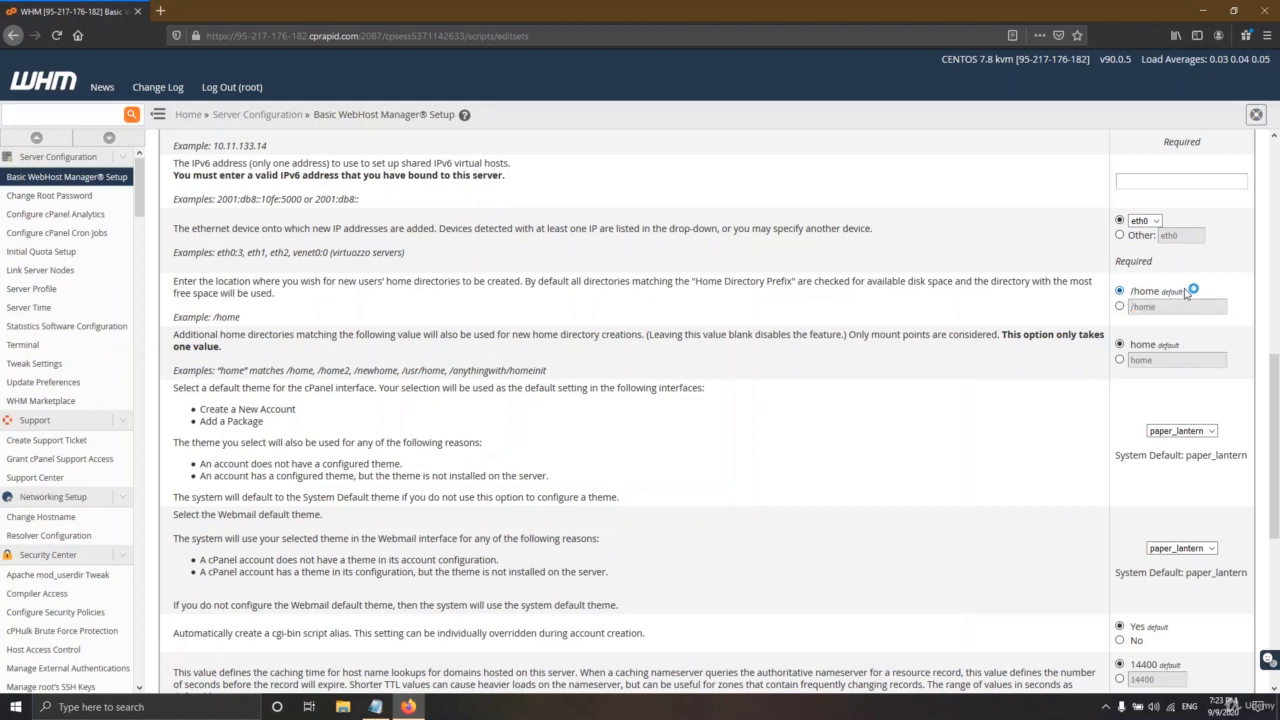
left_click(1133, 307)
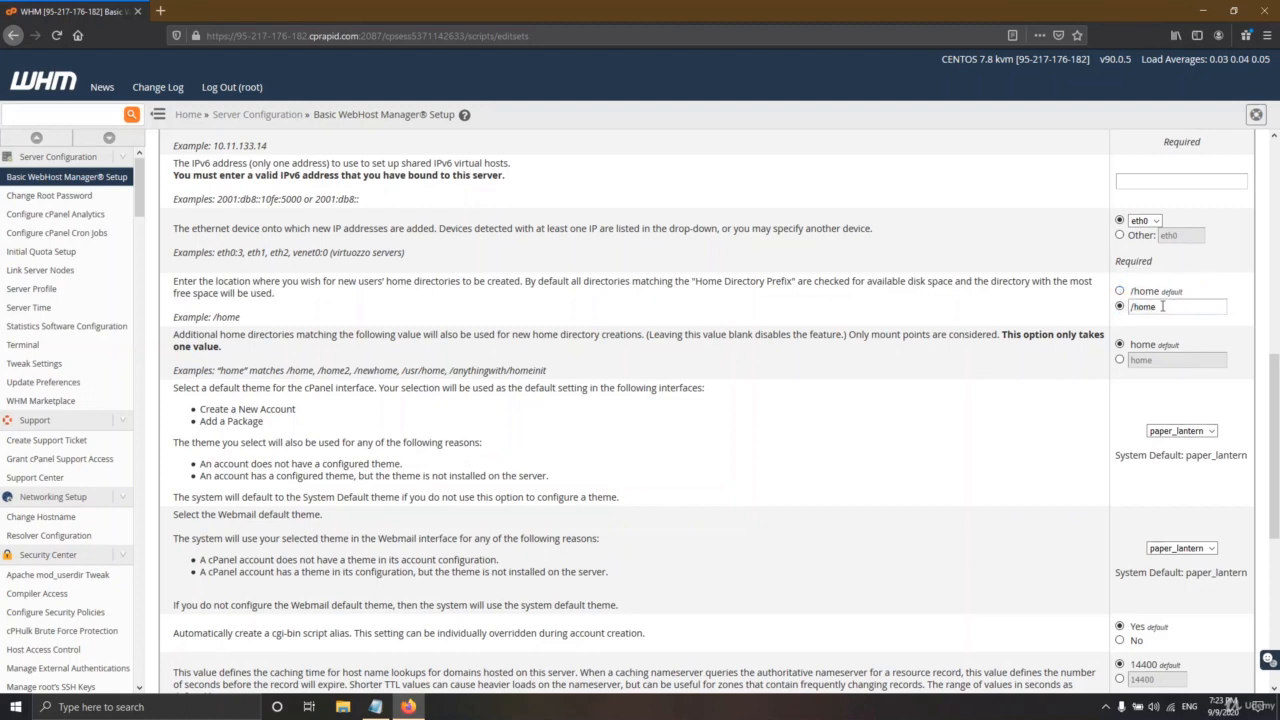
left_click(1120, 291)
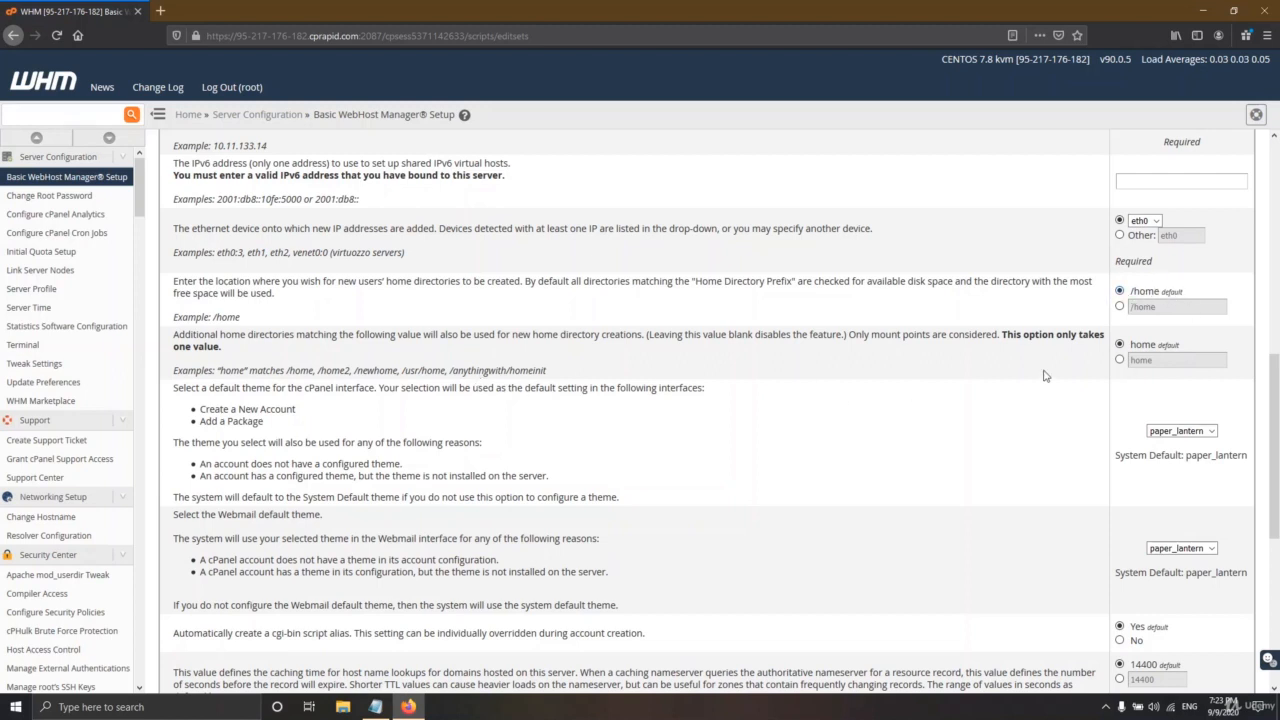
scroll(1205, 409, "down", 1)
left_click(1195, 355)
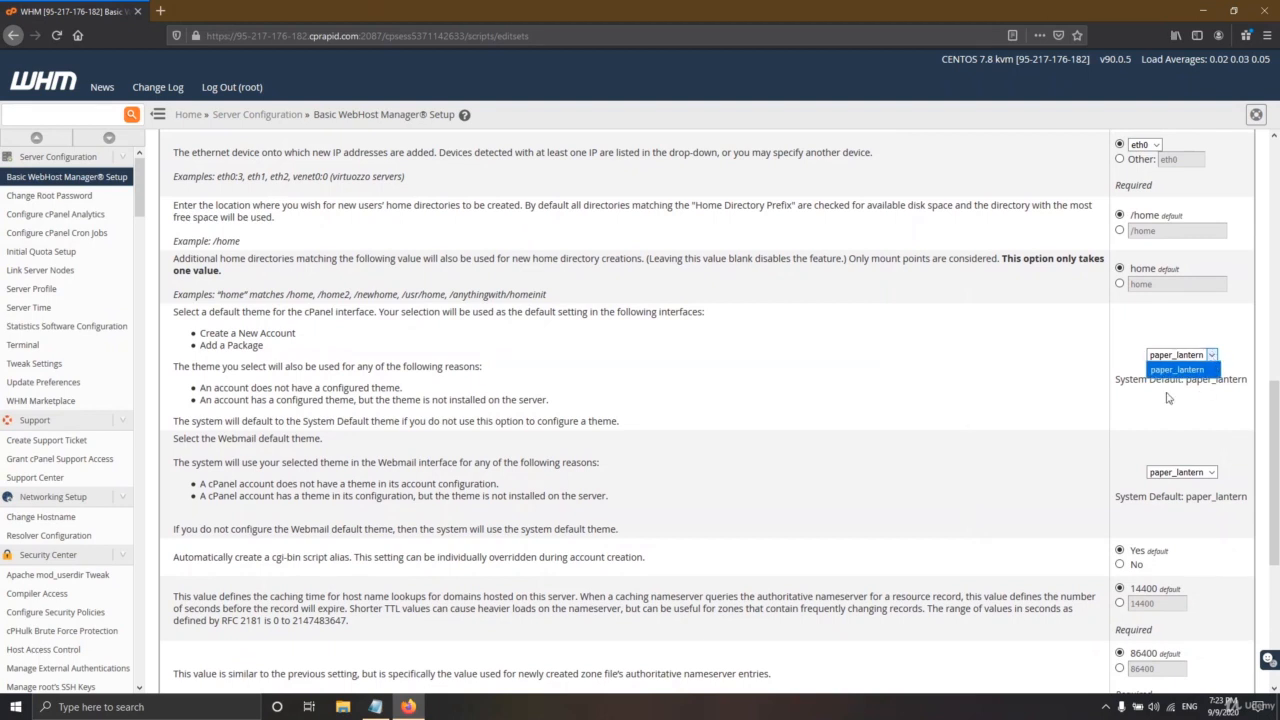
left_click(1212, 356)
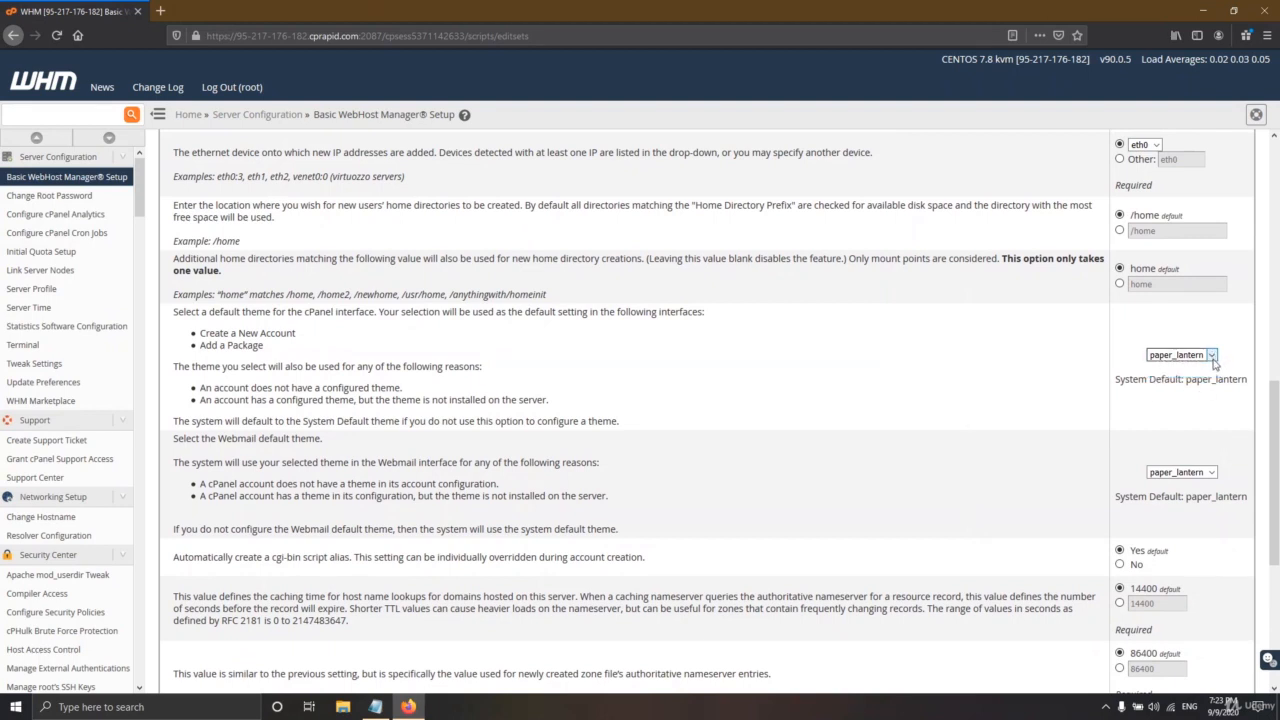
left_click(1215, 472)
left_click(1215, 474)
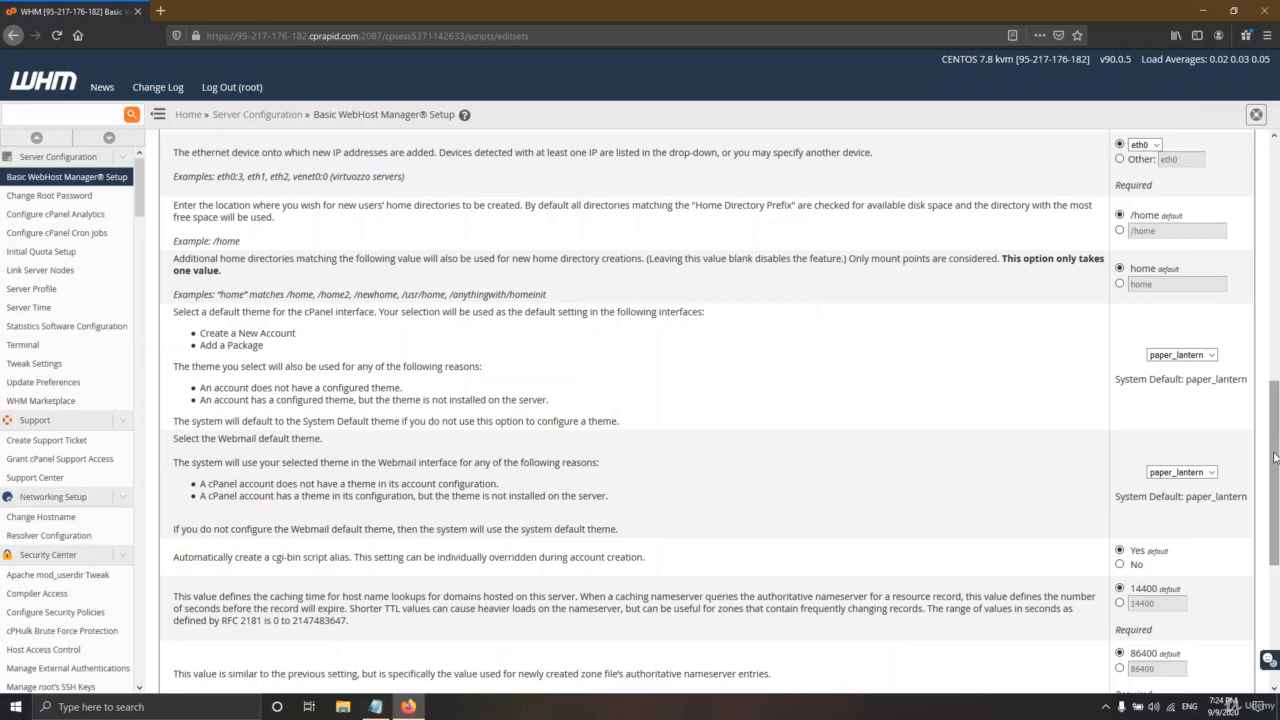
left_click_drag(1275, 457, 1275, 509)
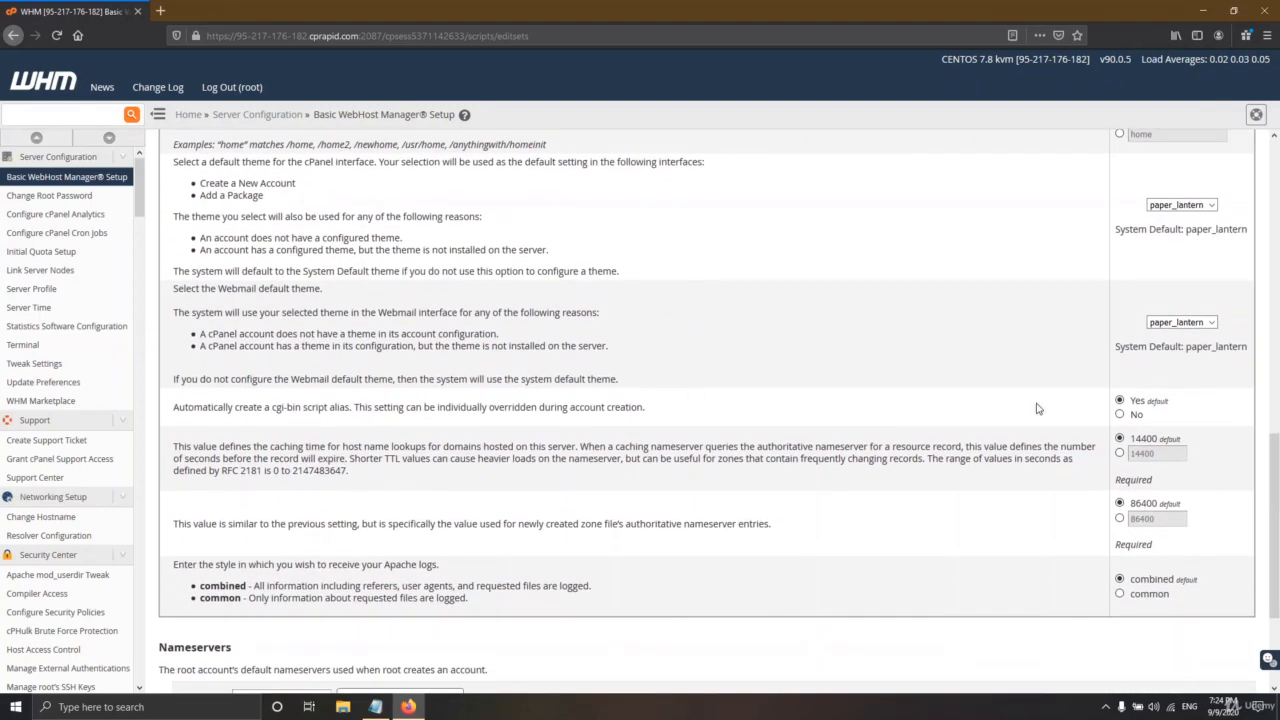
scroll(1063, 508, "down", 3)
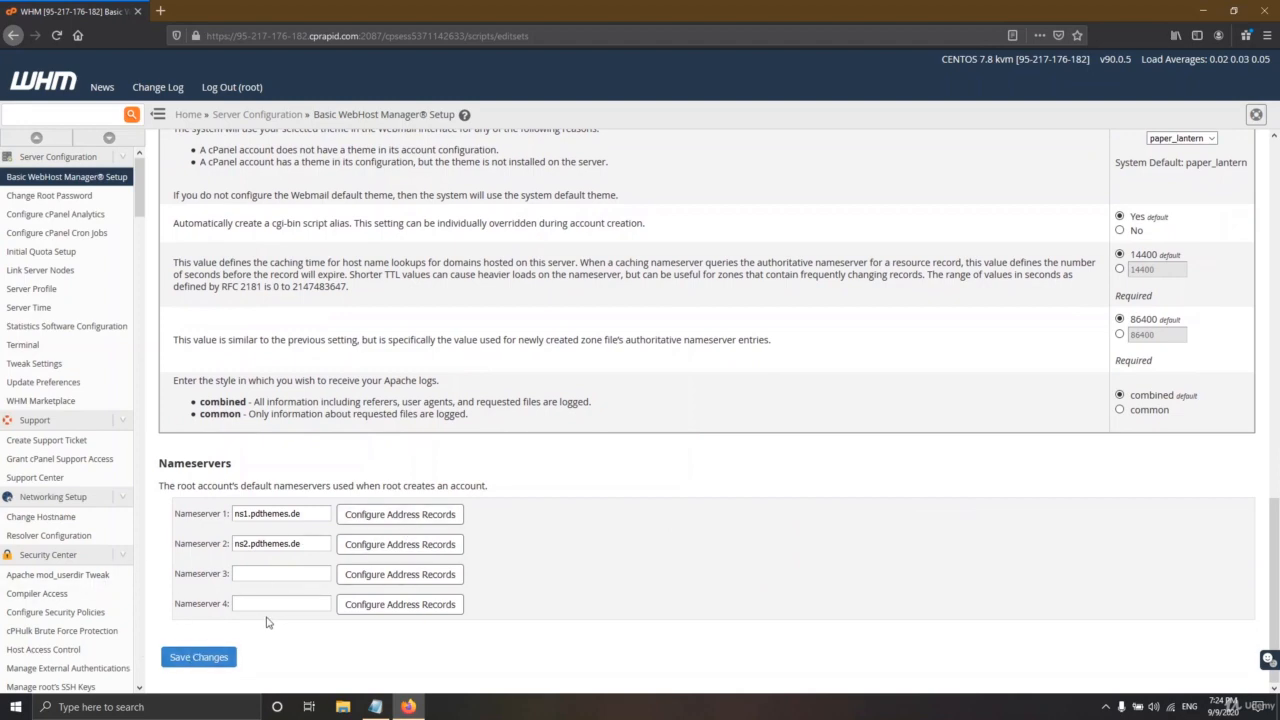
scroll(770, 528, "up", 15)
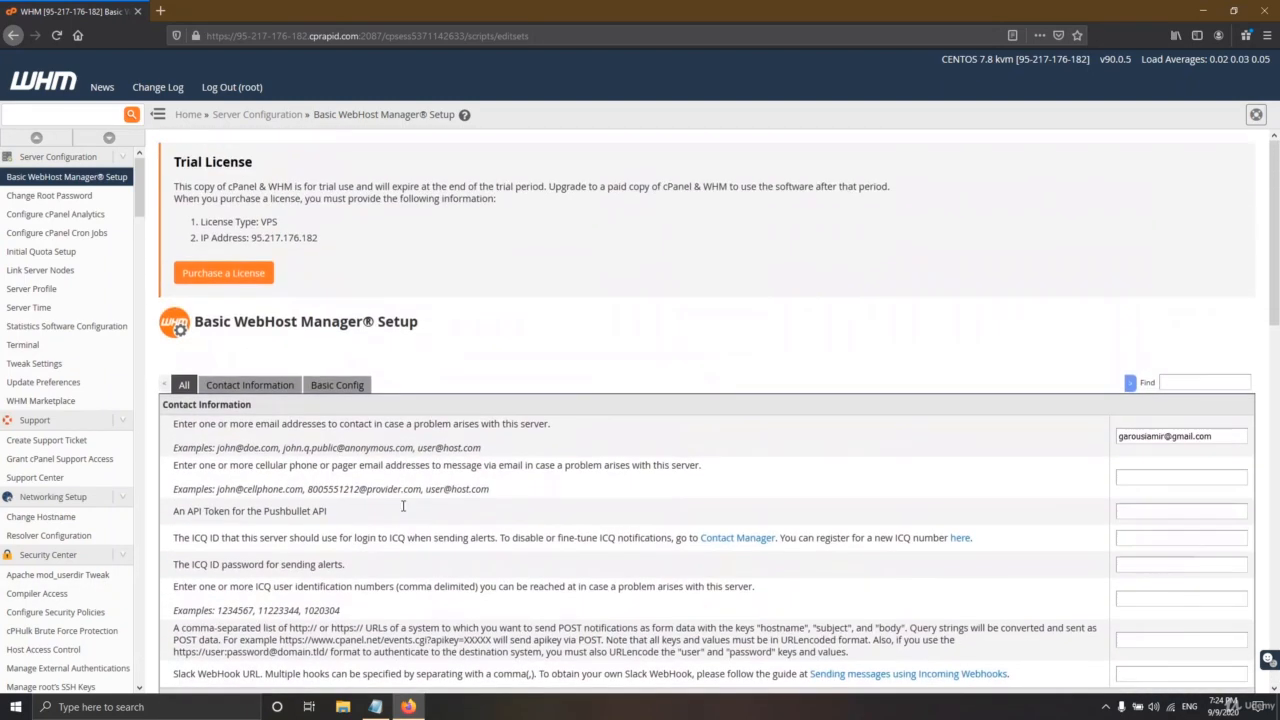
left_click(252, 388)
scroll(457, 463, "down", 3)
scroll(457, 463, "up", 1)
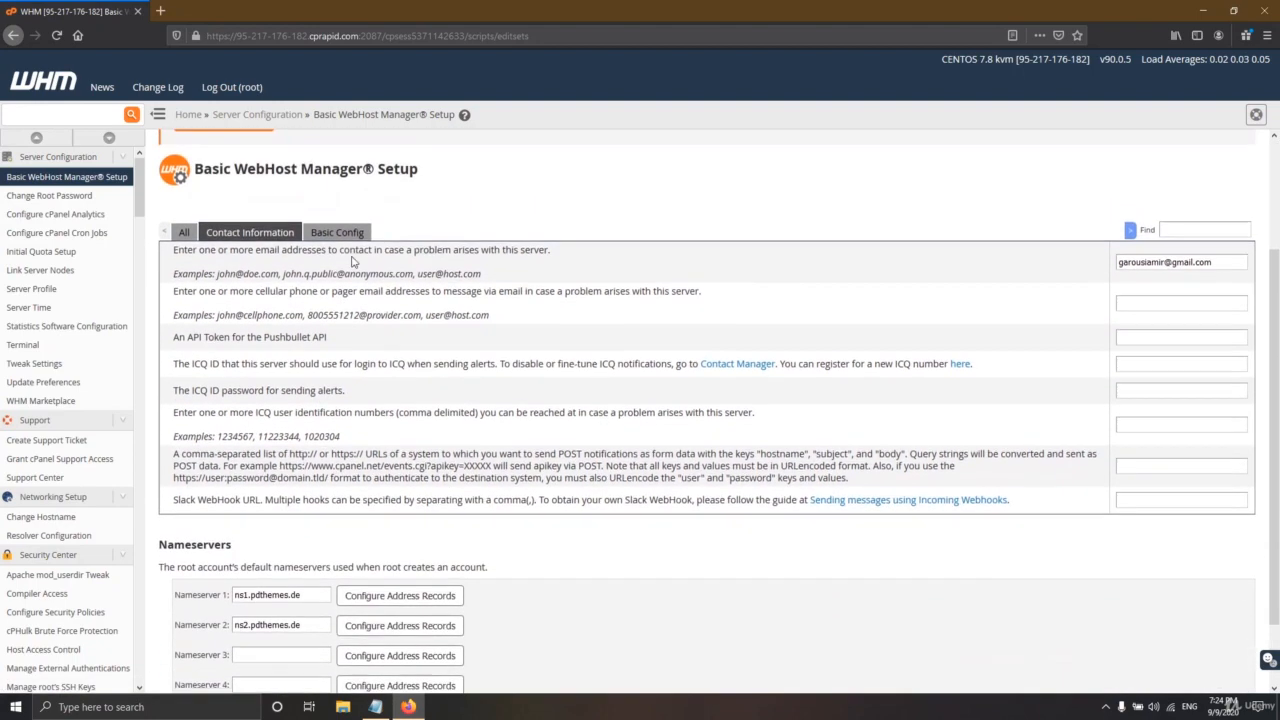
left_click(337, 231)
scroll(840, 446, "down", 5)
scroll(870, 480, "down", 3)
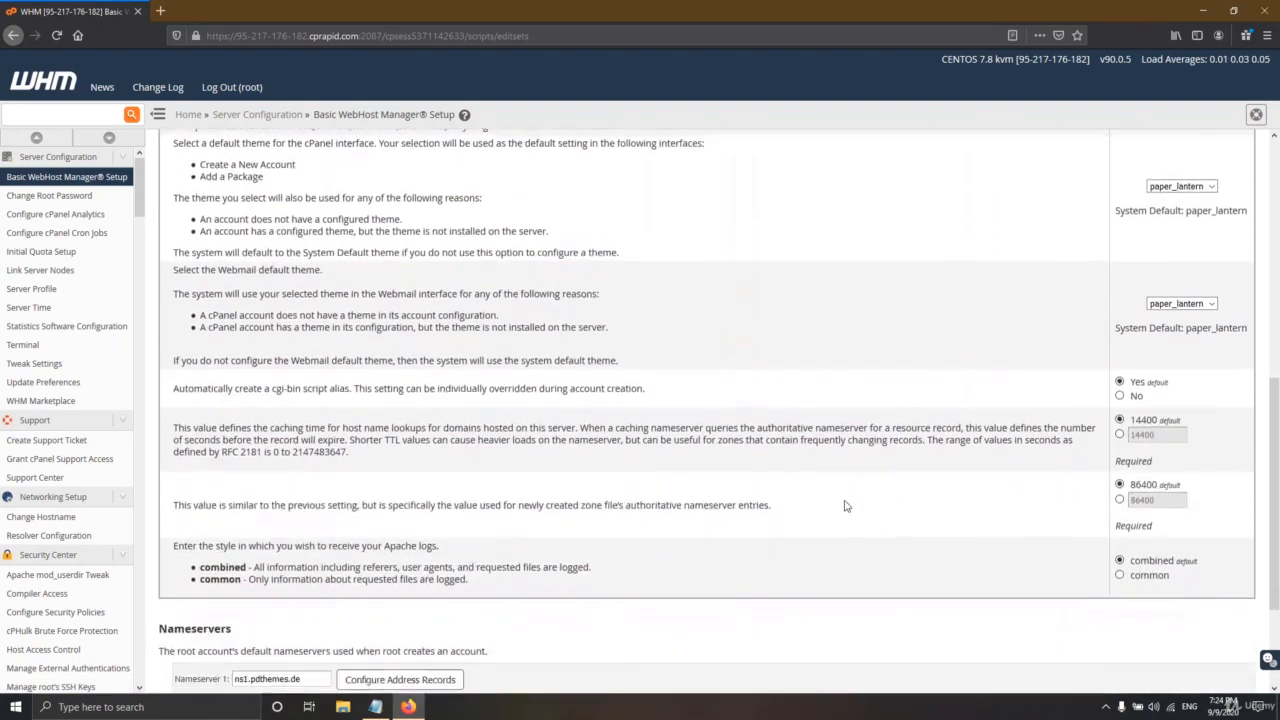
scroll(843, 506, "up", 5)
left_click(184, 157)
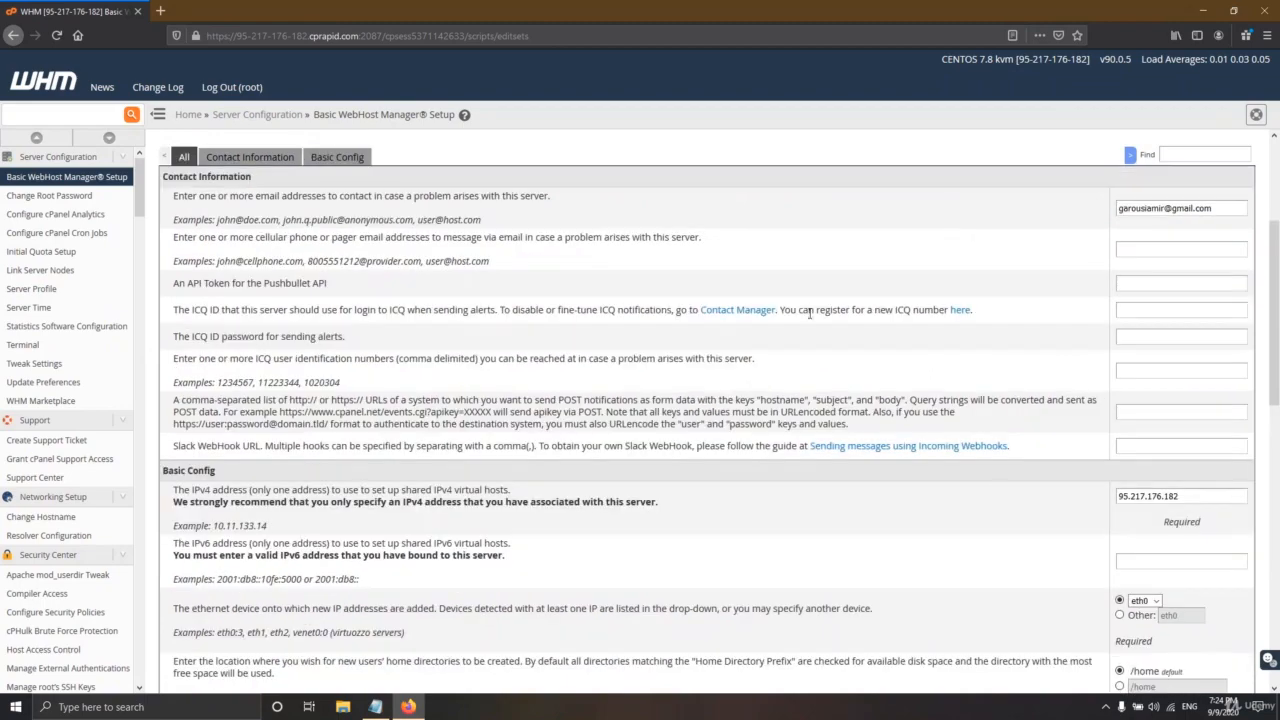
scroll(623, 484, "down", 10)
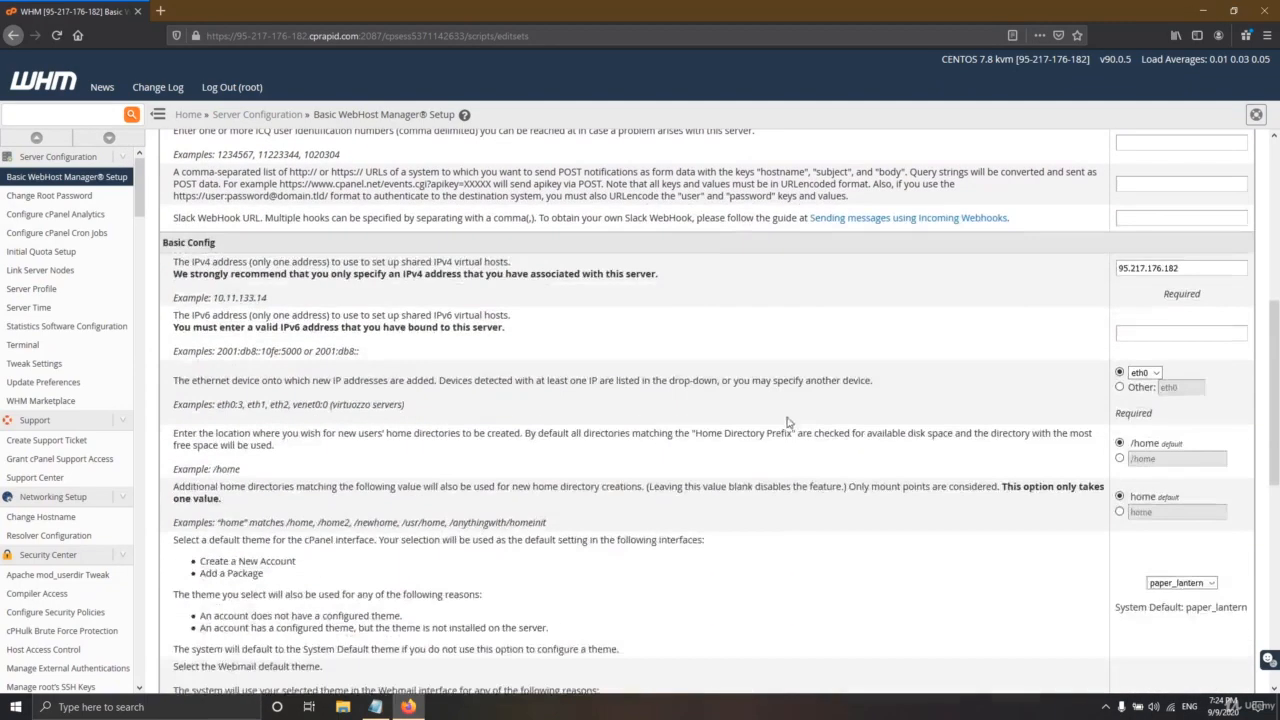
scroll(623, 484, "down", 2)
scroll(600, 350, "up", 1)
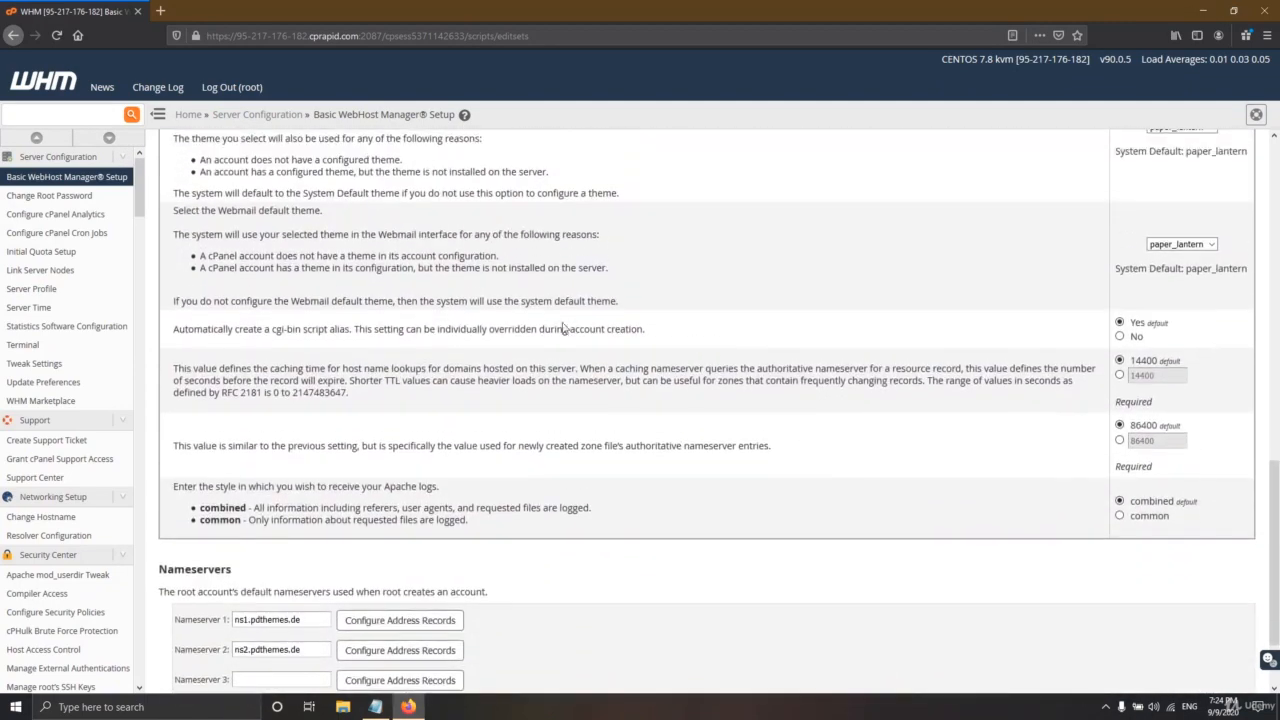
- Read through the cpanel.txt command blocks down to the 'max Emails per hour : 25' note
left_click(375, 706)
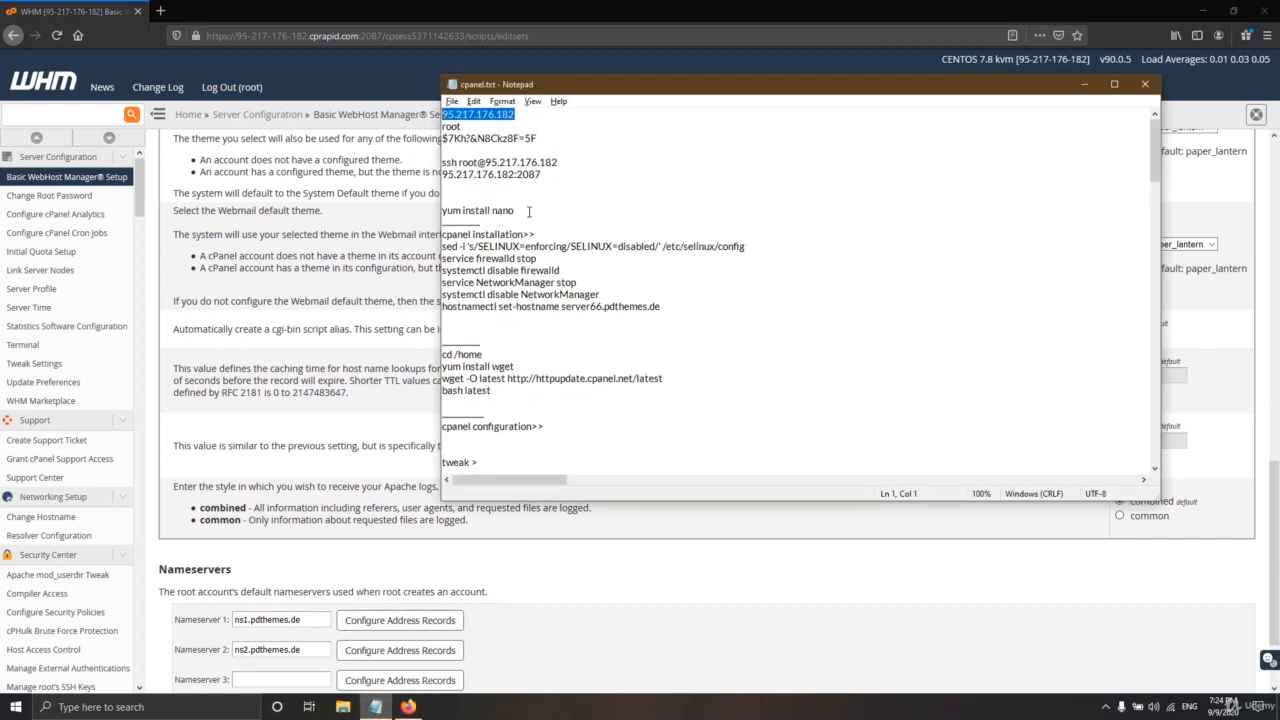
left_click_drag(694, 313, 340, 205)
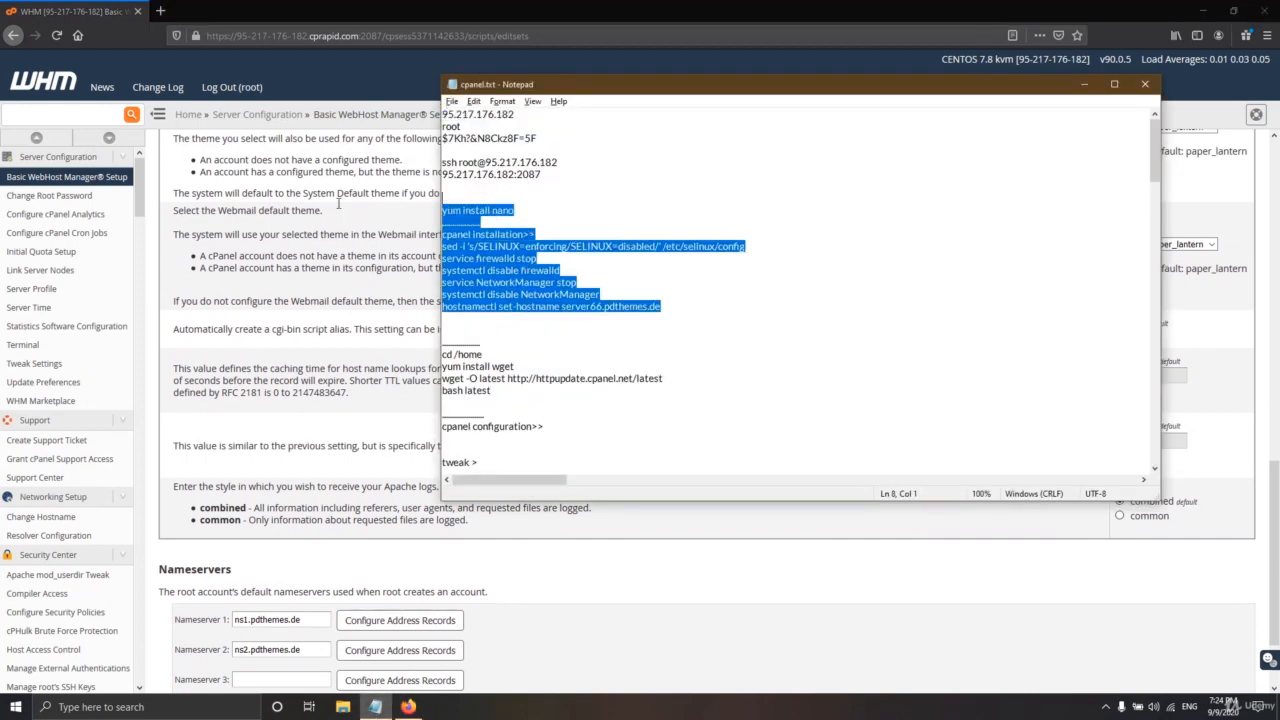
left_click_drag(496, 395, 435, 347)
scroll(528, 354, "down", 2)
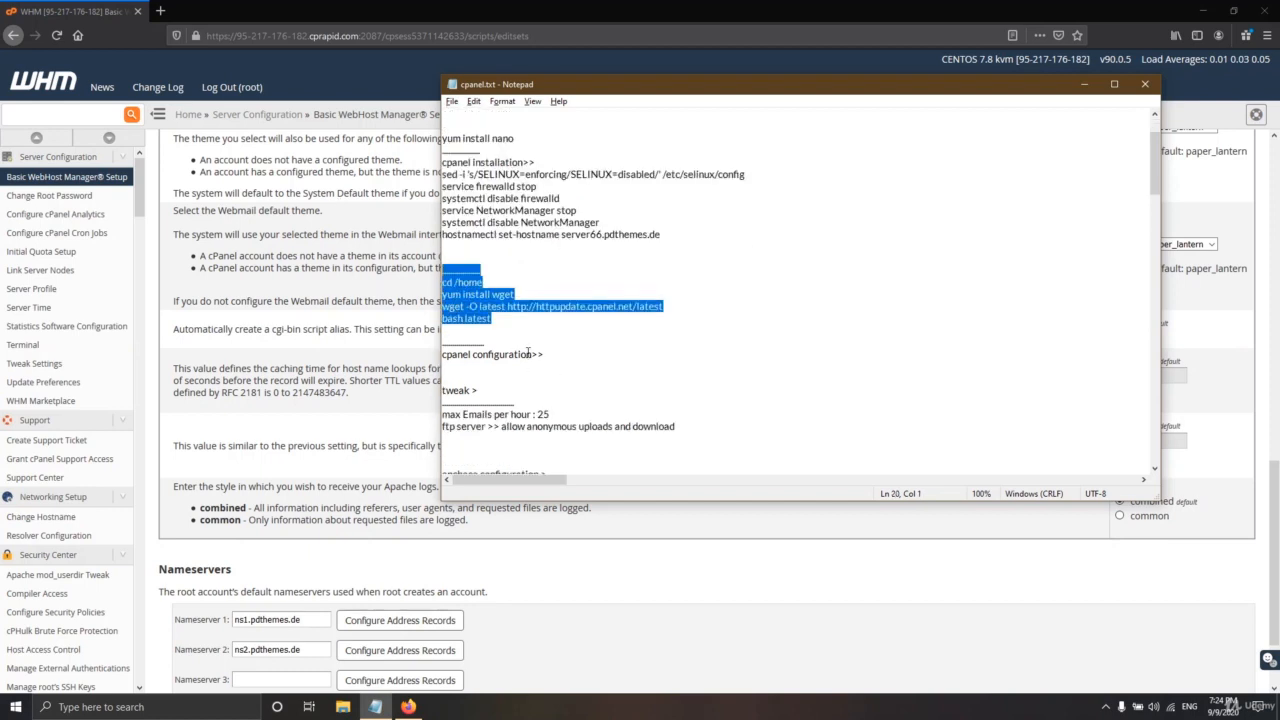
left_click_drag(563, 354, 444, 355)
left_click(539, 373)
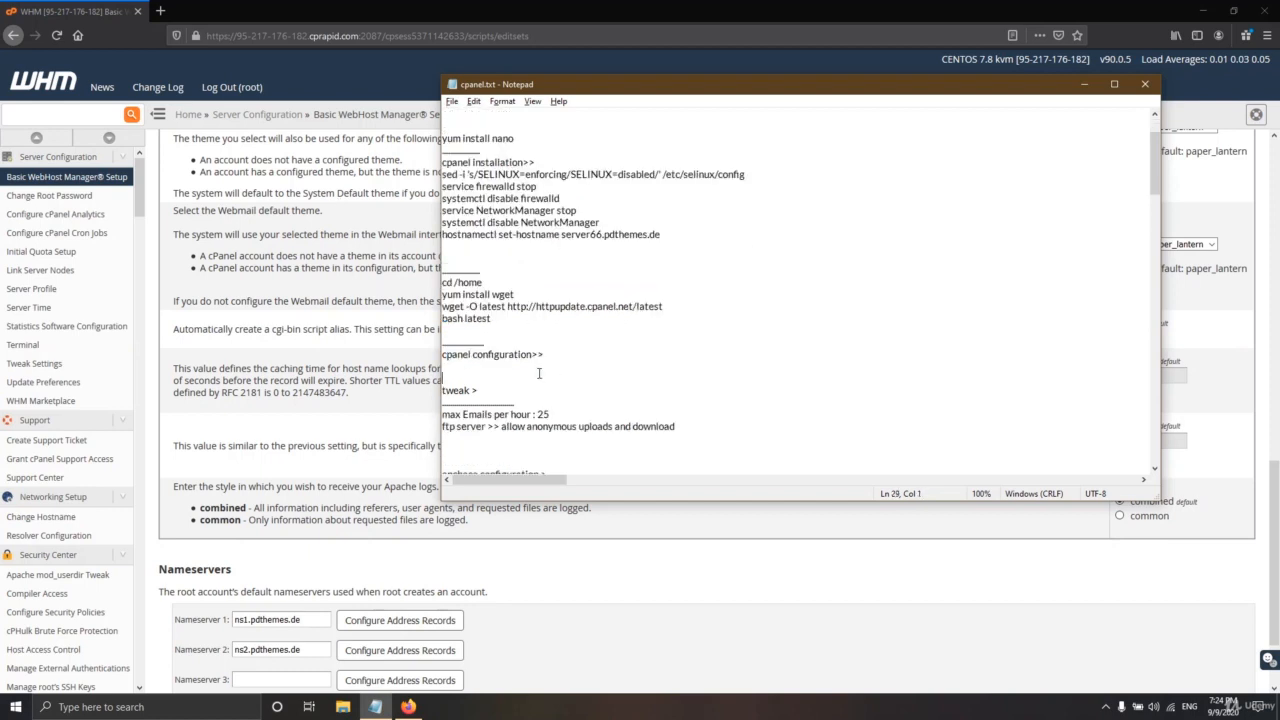
left_click_drag(555, 416, 442, 415)
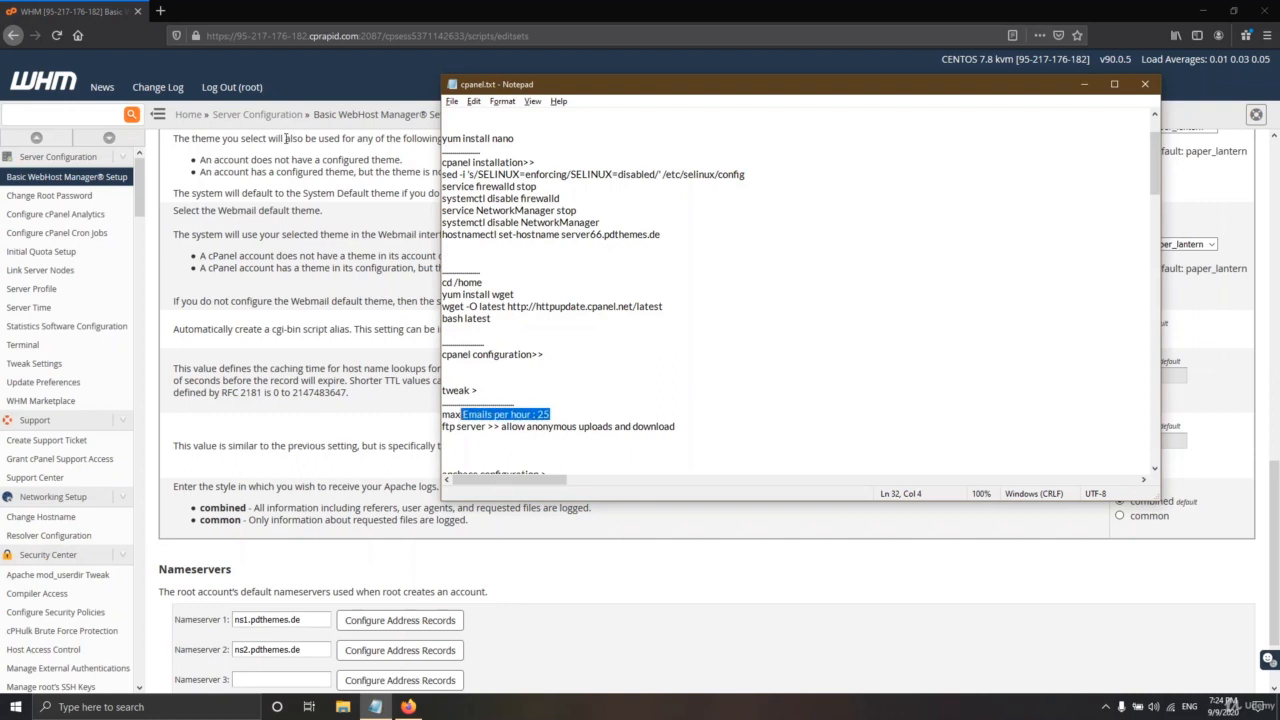
left_click(345, 411)
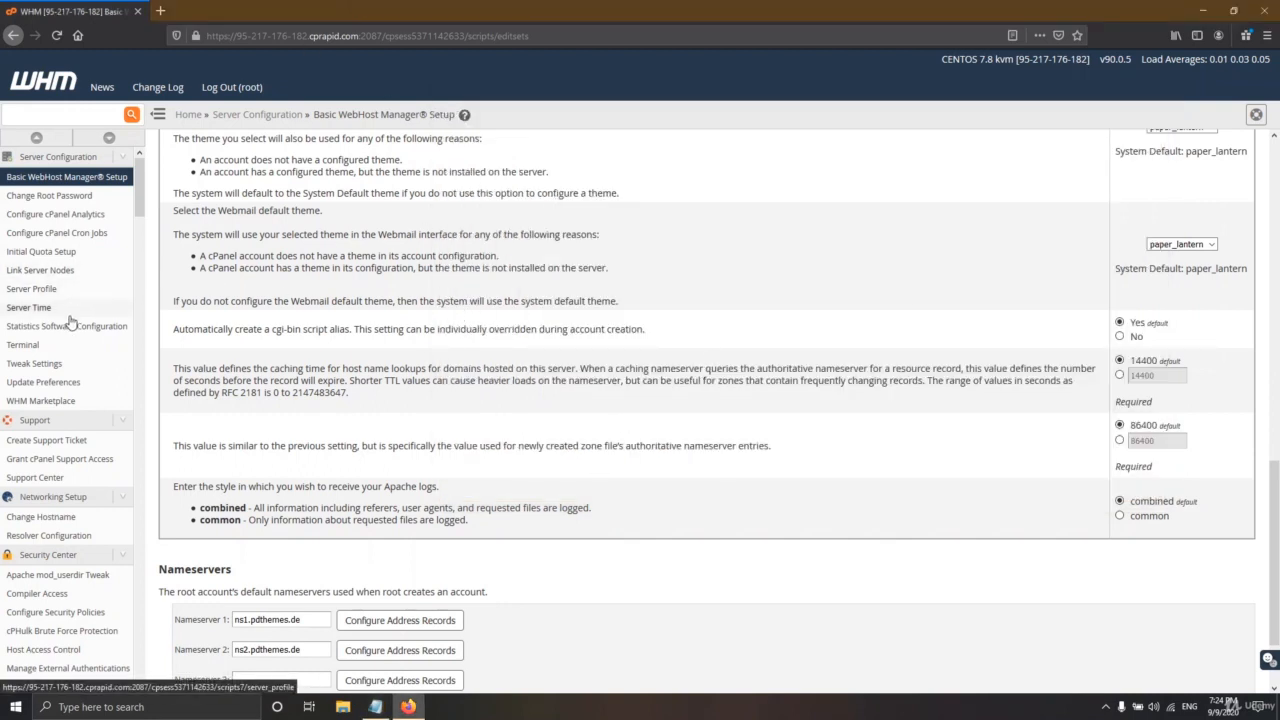
- Open Tweak Settings and scroll through the Compression and cPAddons Site Software options
left_click(36, 366)
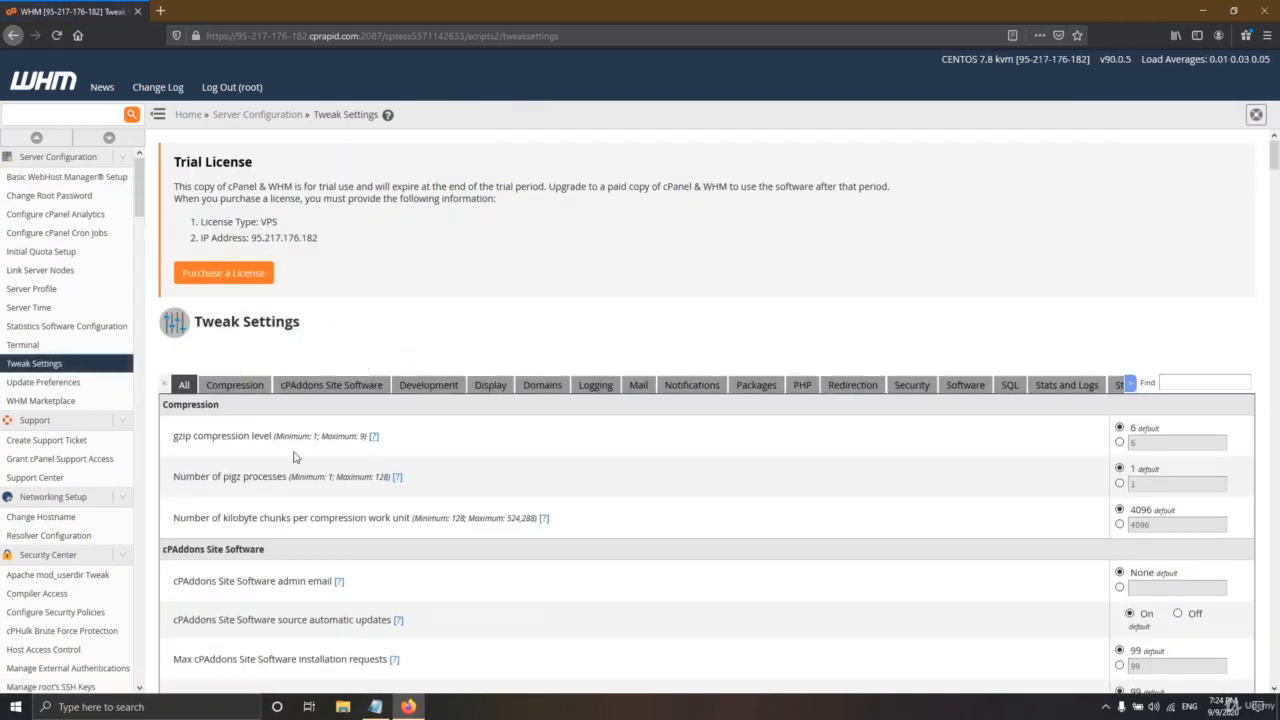
scroll(326, 405, "down", 2)
scroll(326, 405, "down", 2)
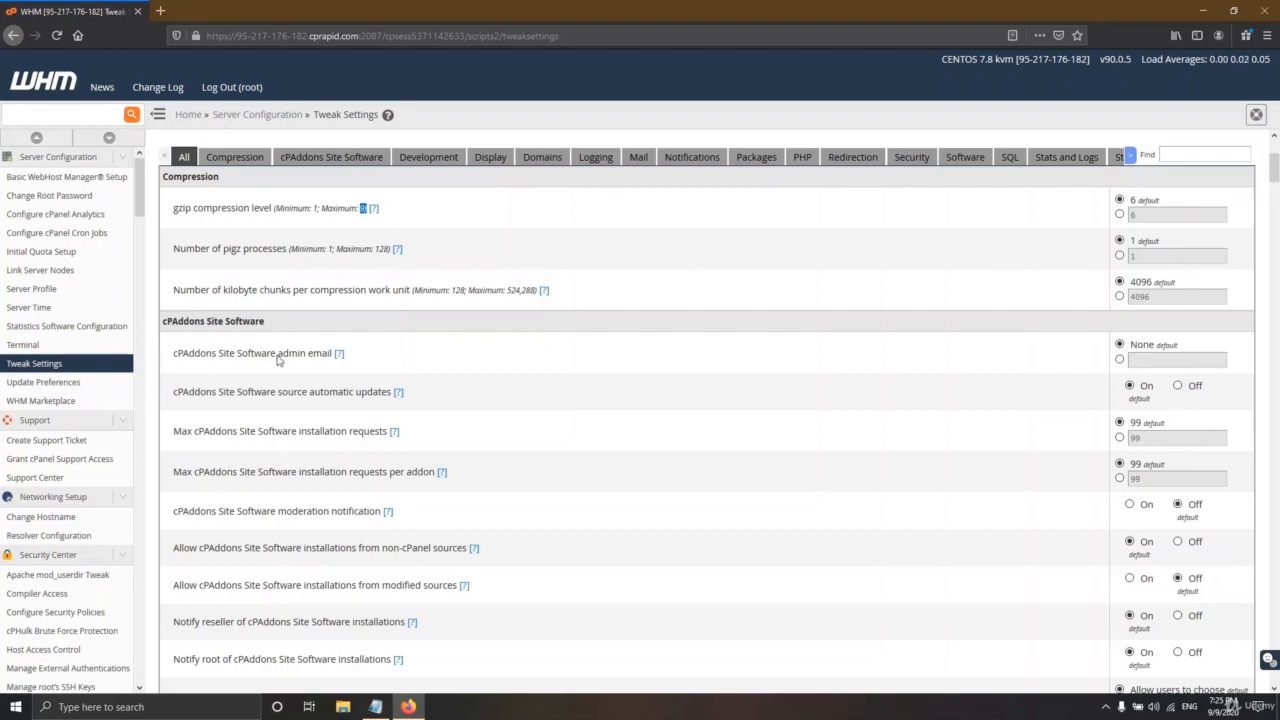
scroll(240, 377, "down", 3)
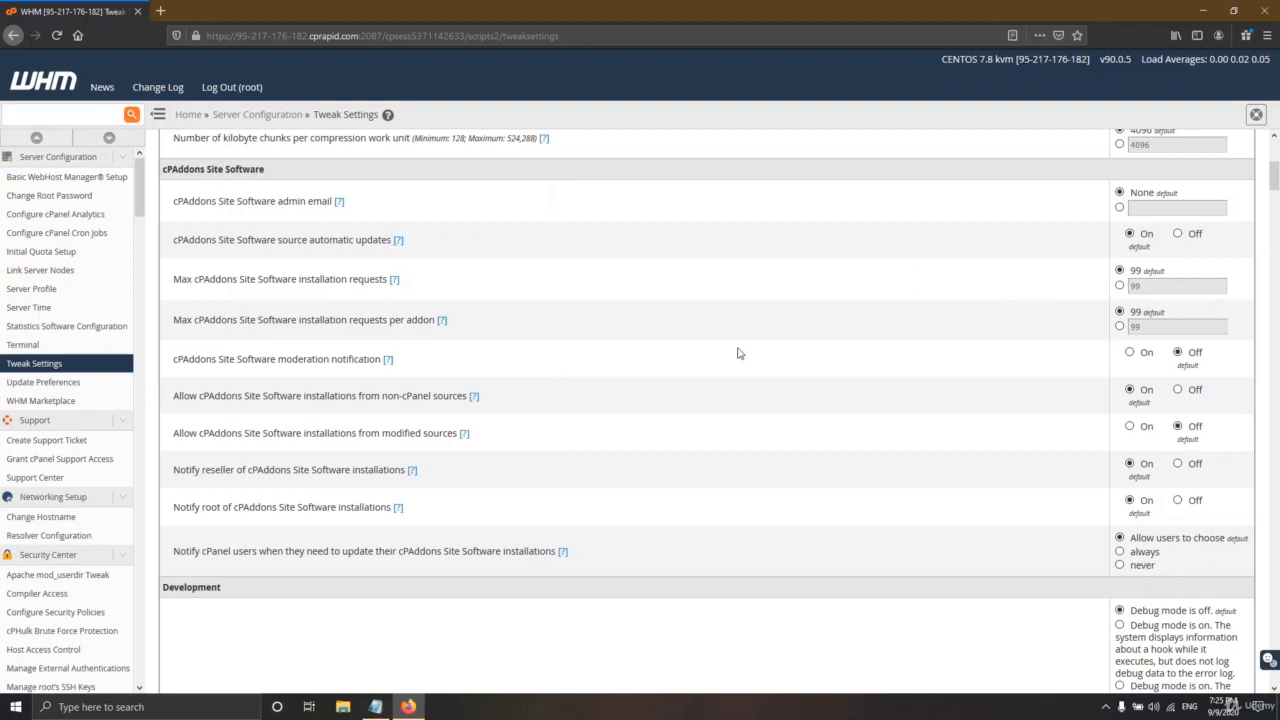
scroll(740, 349, "down", 3)
scroll(760, 352, "up", 2)
scroll(764, 353, "up", 3)
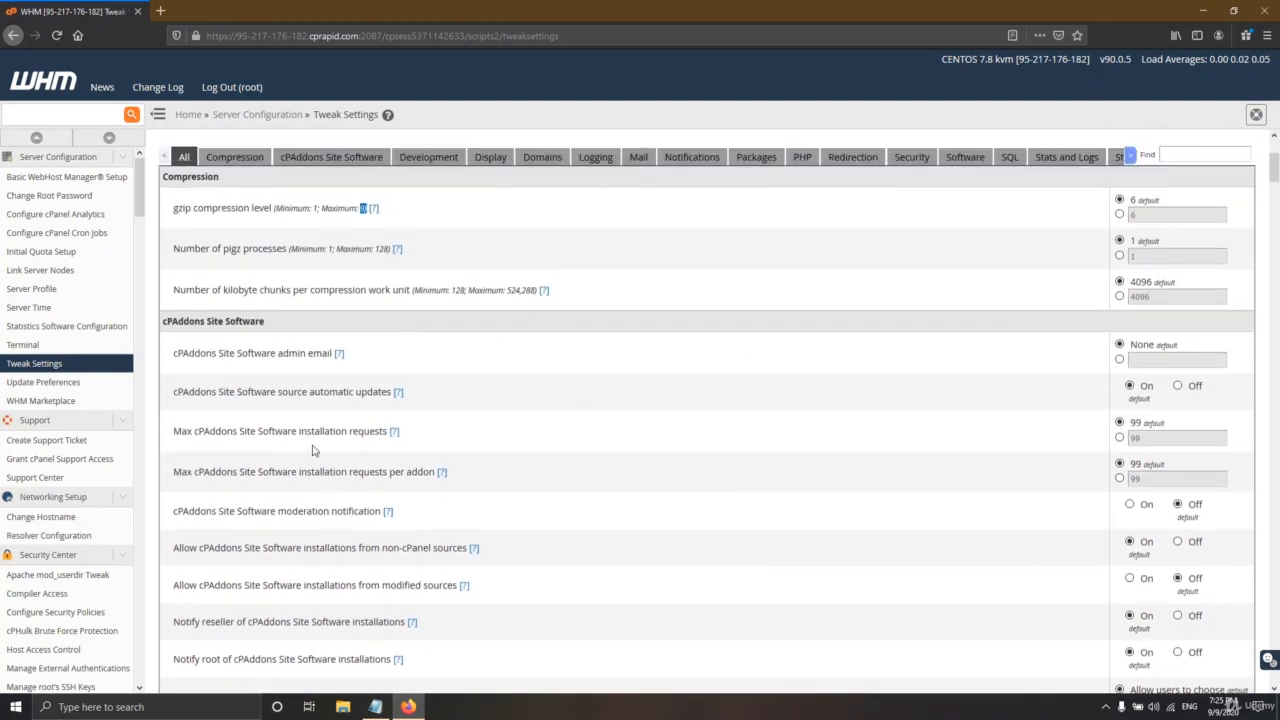
scroll(476, 505, "down", 1)
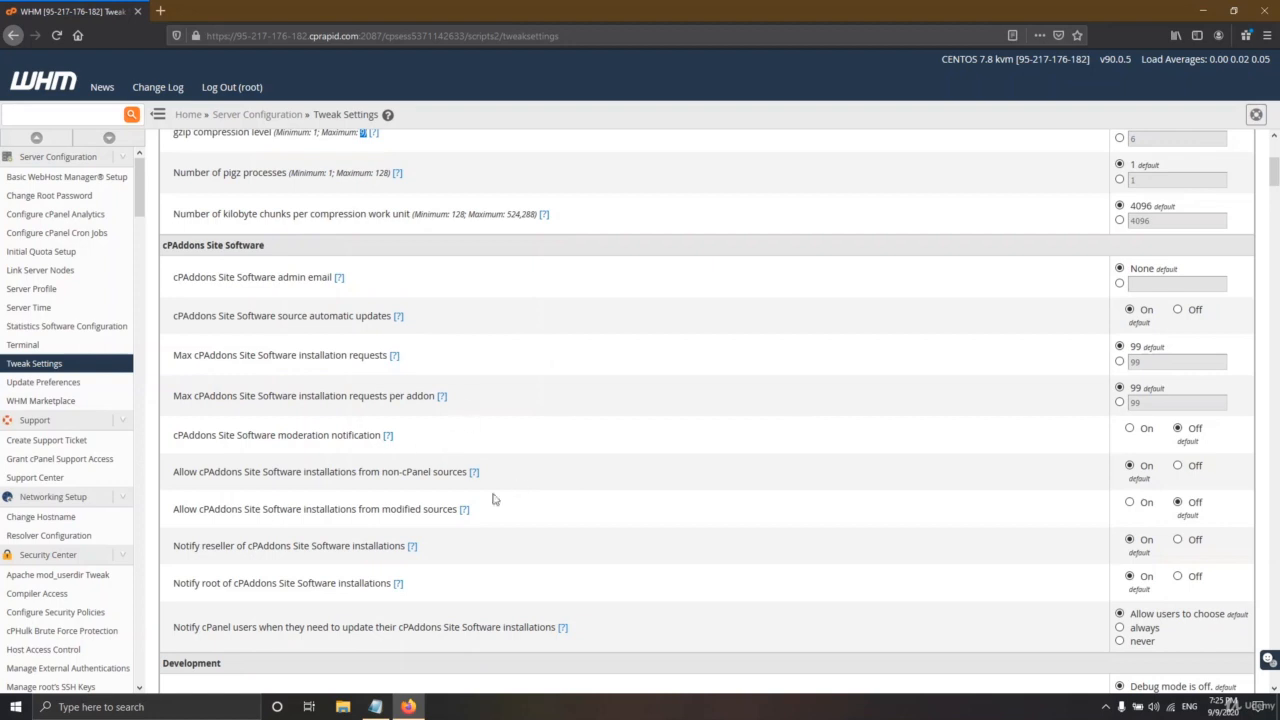
scroll(730, 460, "down", 1)
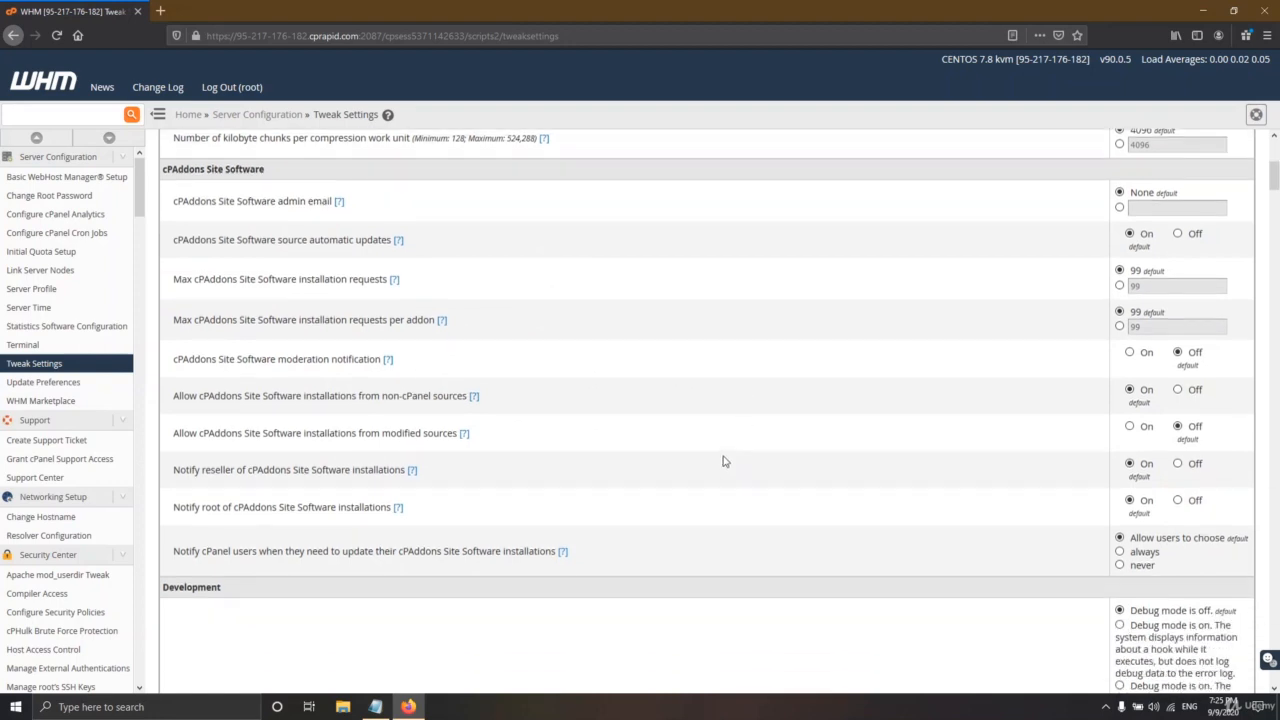
scroll(725, 461, "down", 7)
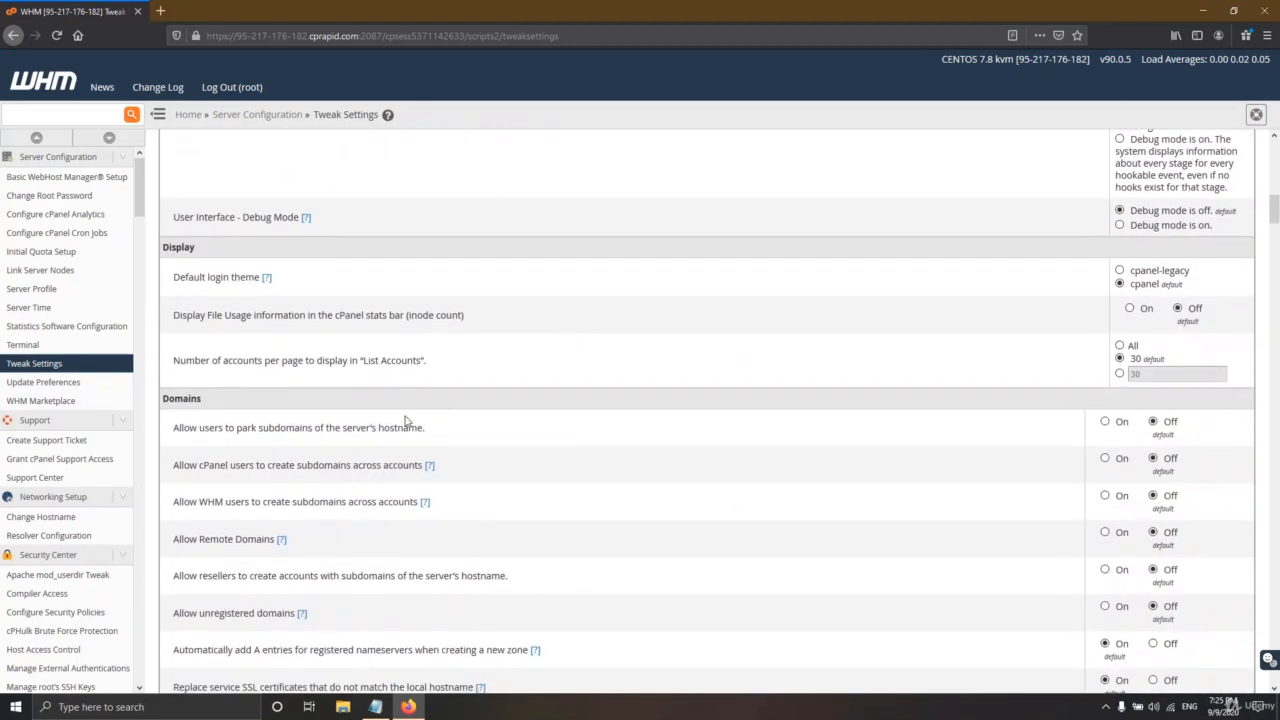
- Change Max hourly emails per domain from Unlimited to 25, checking the value in the notes
scroll(406, 420, "down", 6)
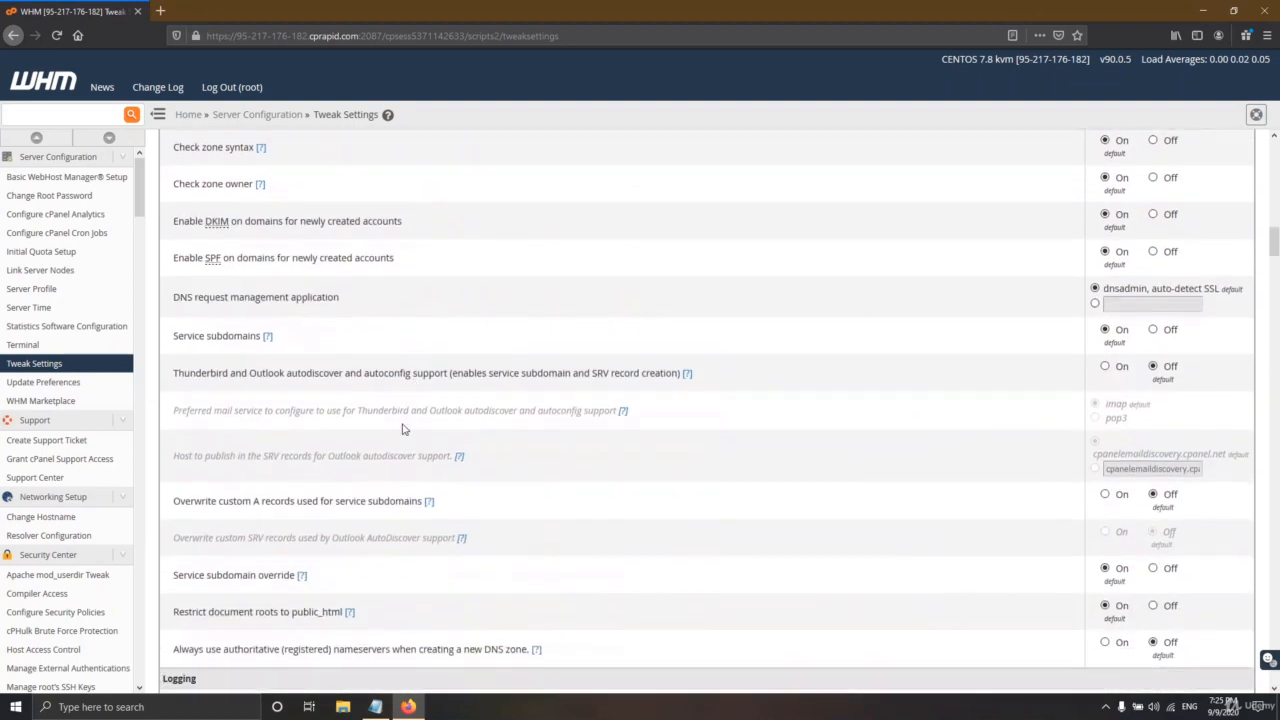
scroll(403, 428, "down", 3)
scroll(261, 444, "down", 2)
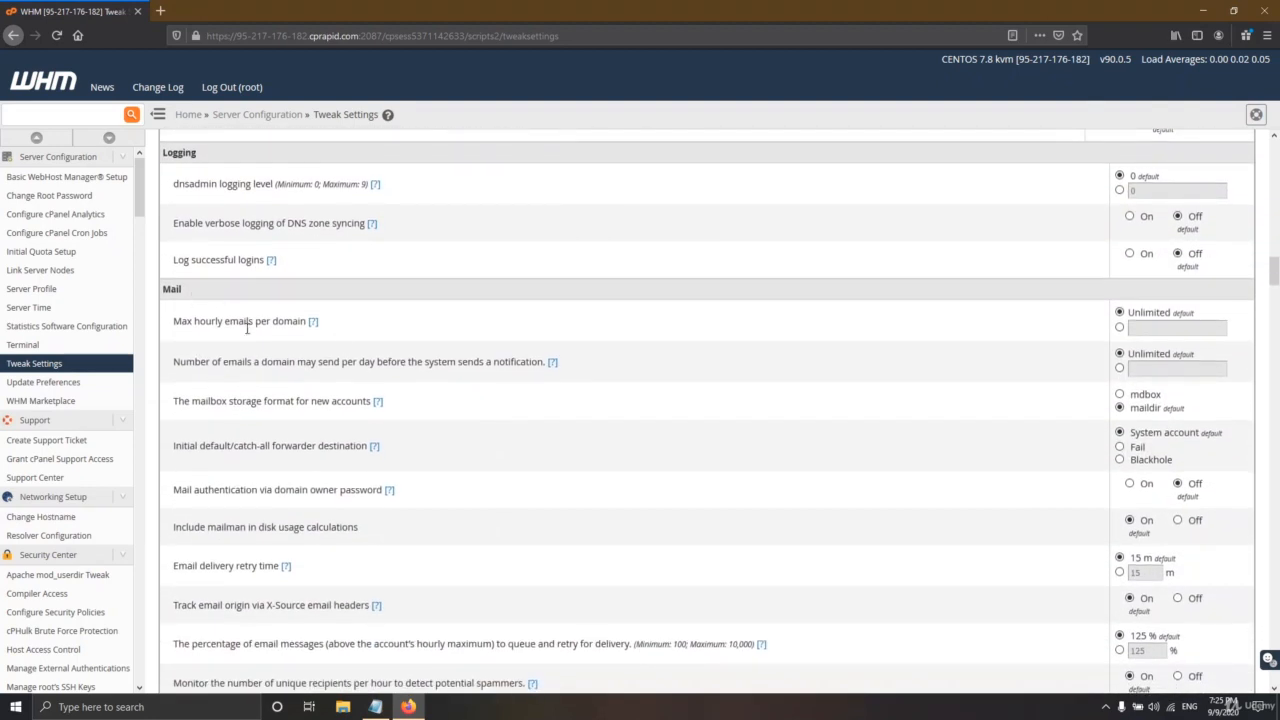
mouse_move(178, 322)
left_mouse_down()
mouse_move(306, 321)
mouse_move(173, 321)
left_mouse_up()
left_click(424, 330)
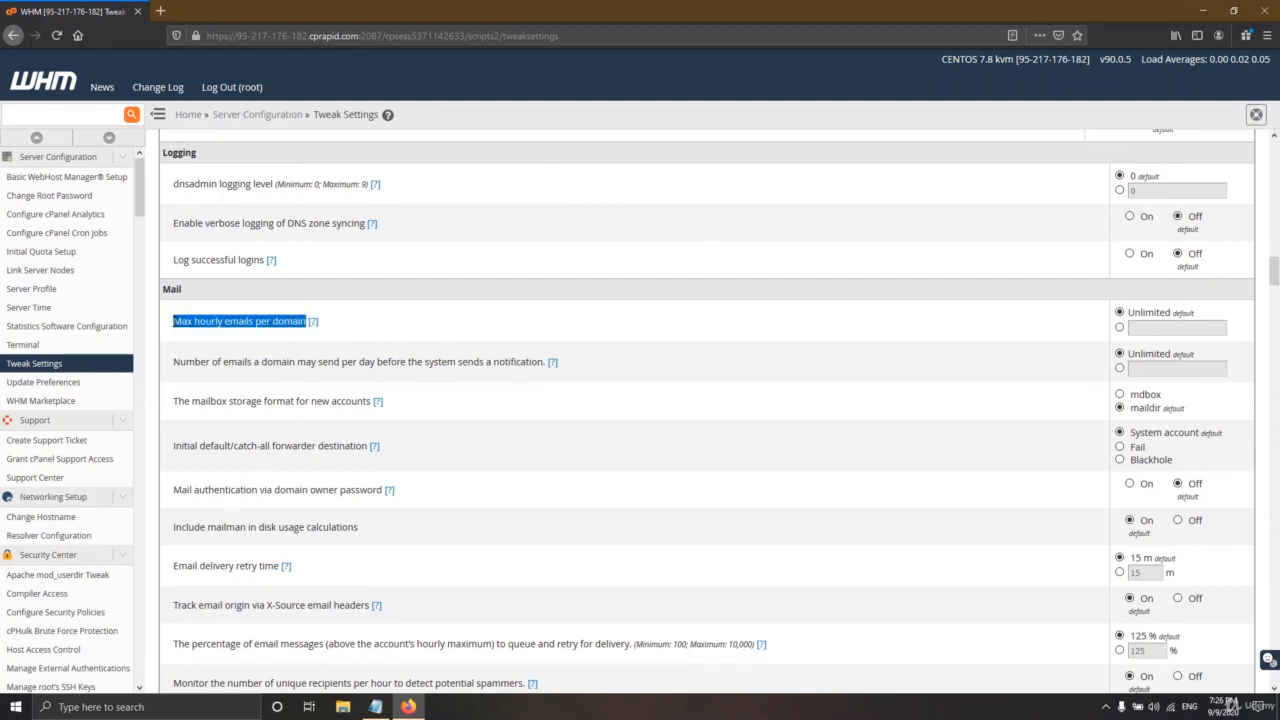
left_click(451, 327)
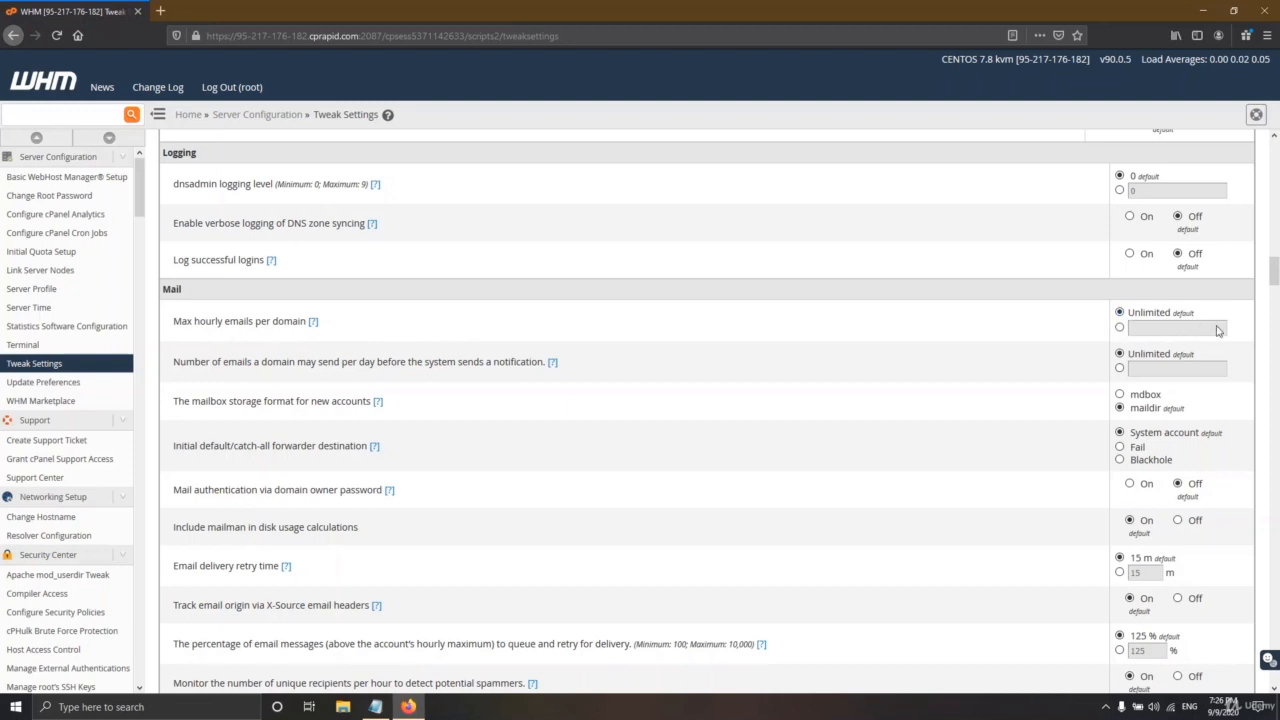
left_click(1120, 328)
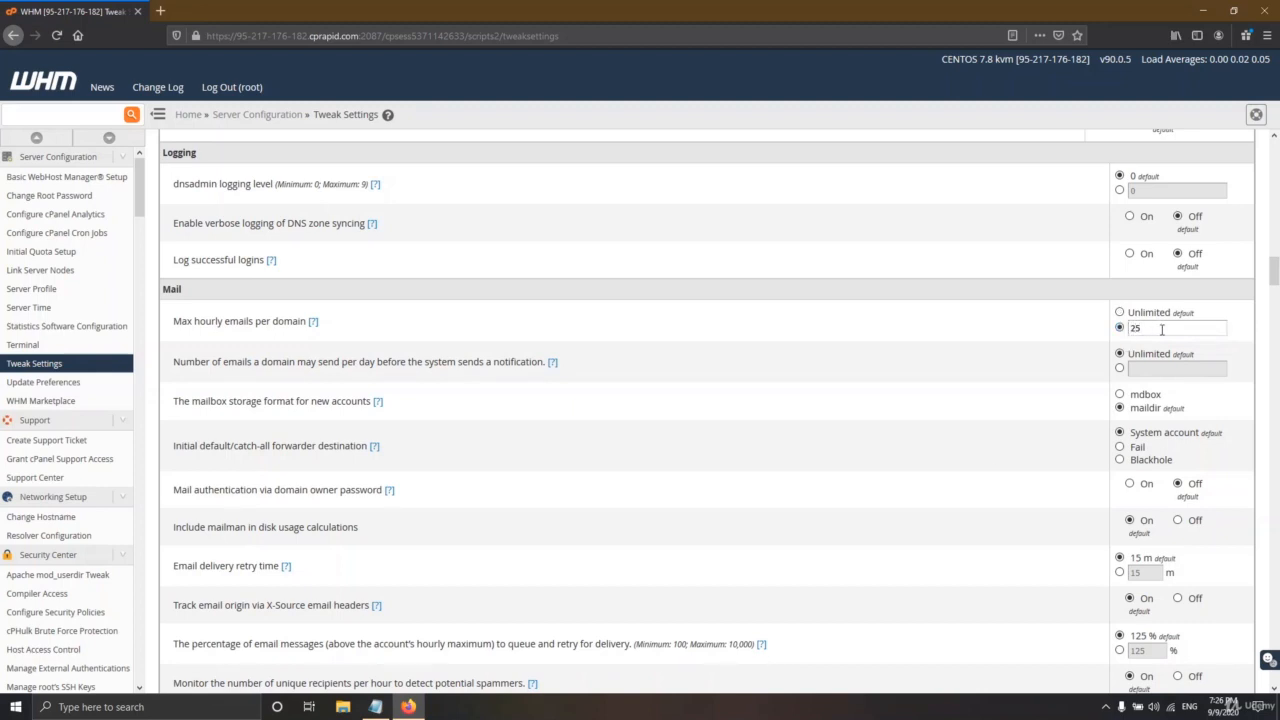
left_click(375, 706)
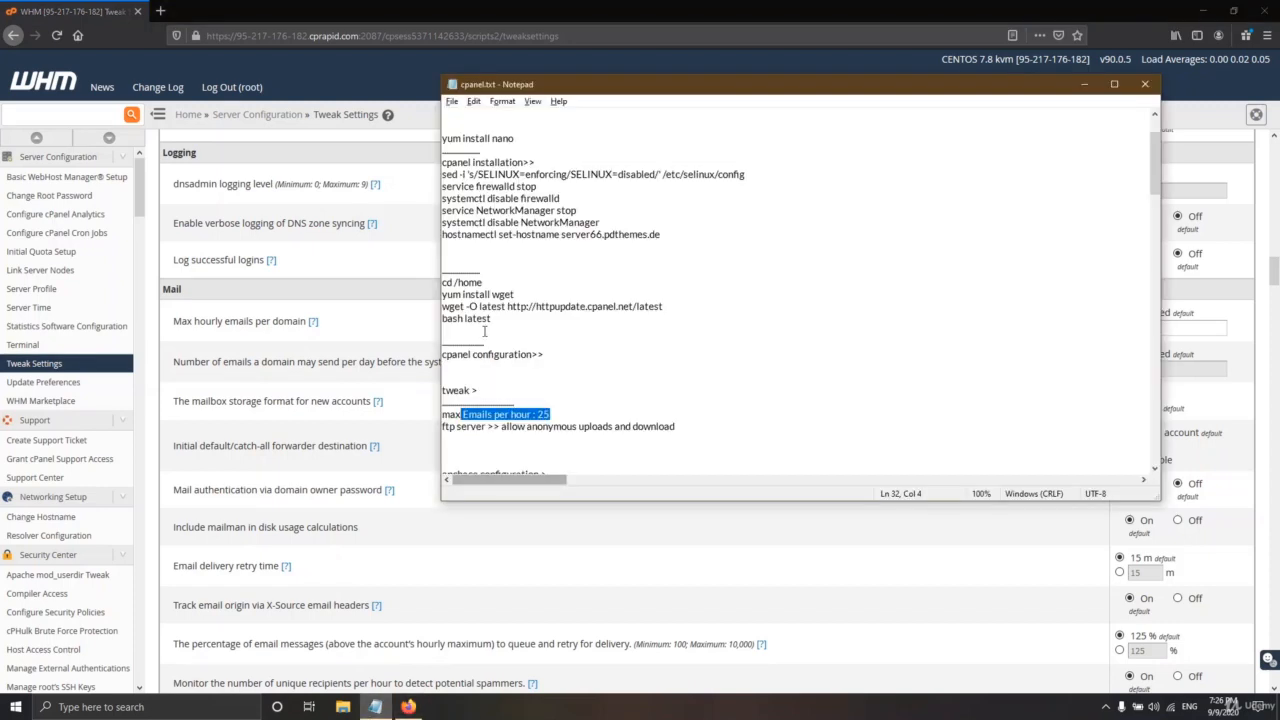
left_click(570, 416)
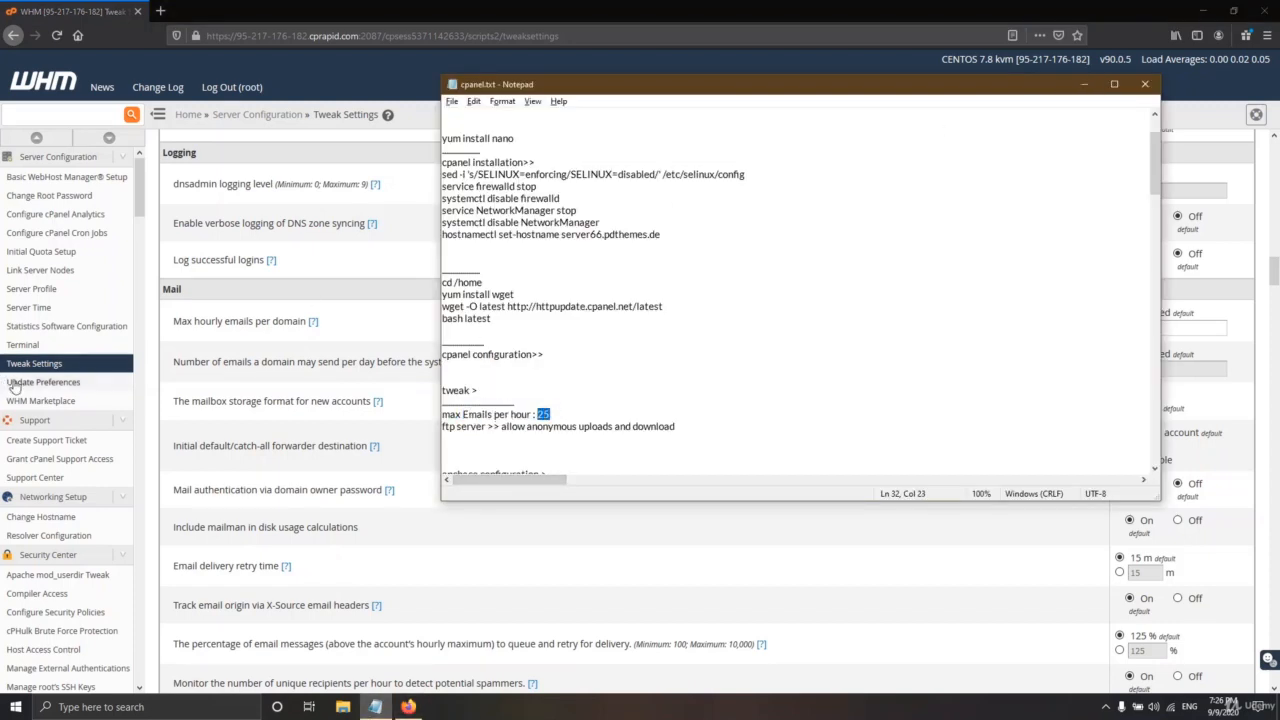
left_click(1086, 85)
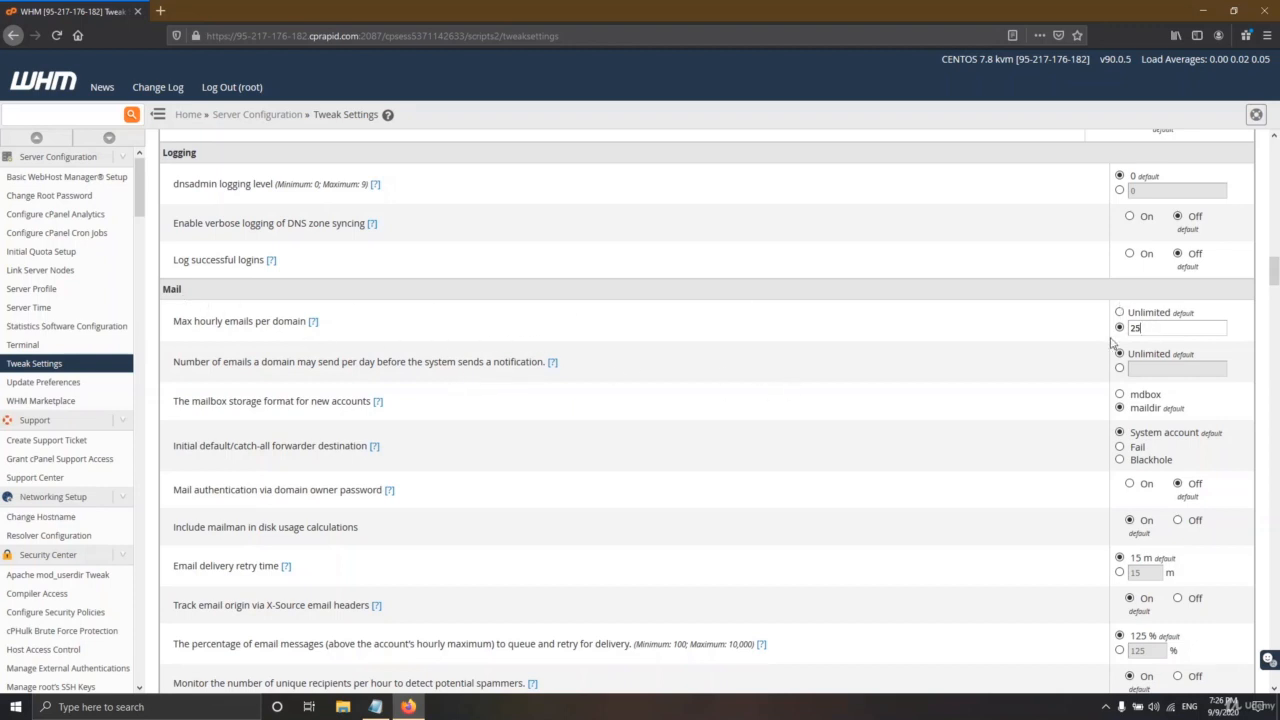
- Show only the PHP Tweak Settings and review the cPanel PHP loader and max execution time
scroll(1108, 434, "down", 2)
scroll(1046, 409, "up", 5)
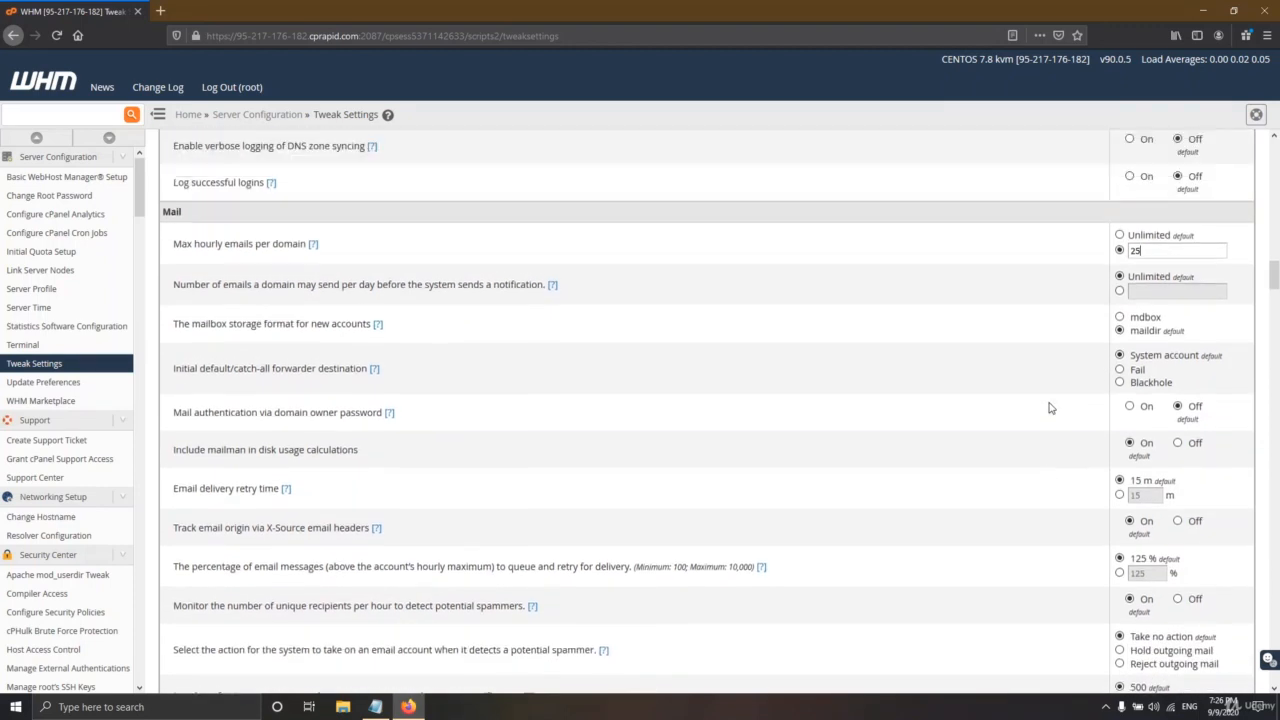
scroll(1050, 408, "up", 4)
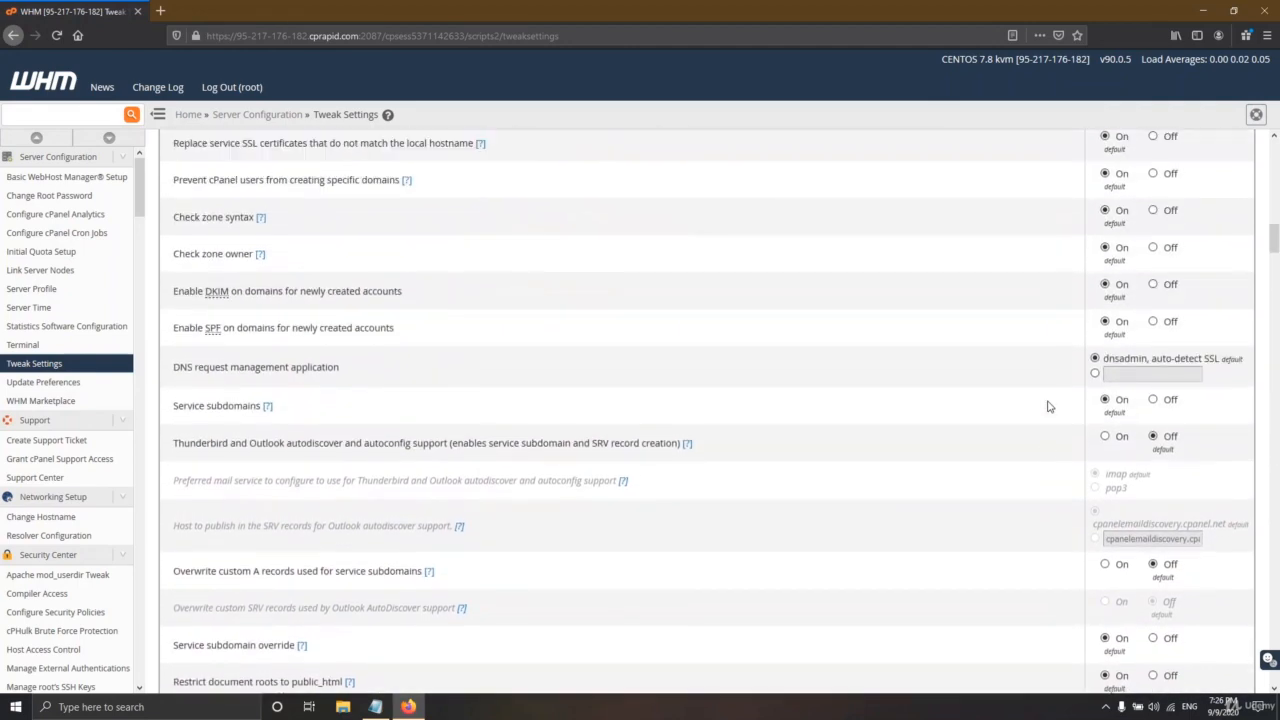
scroll(1055, 422, "down", 3)
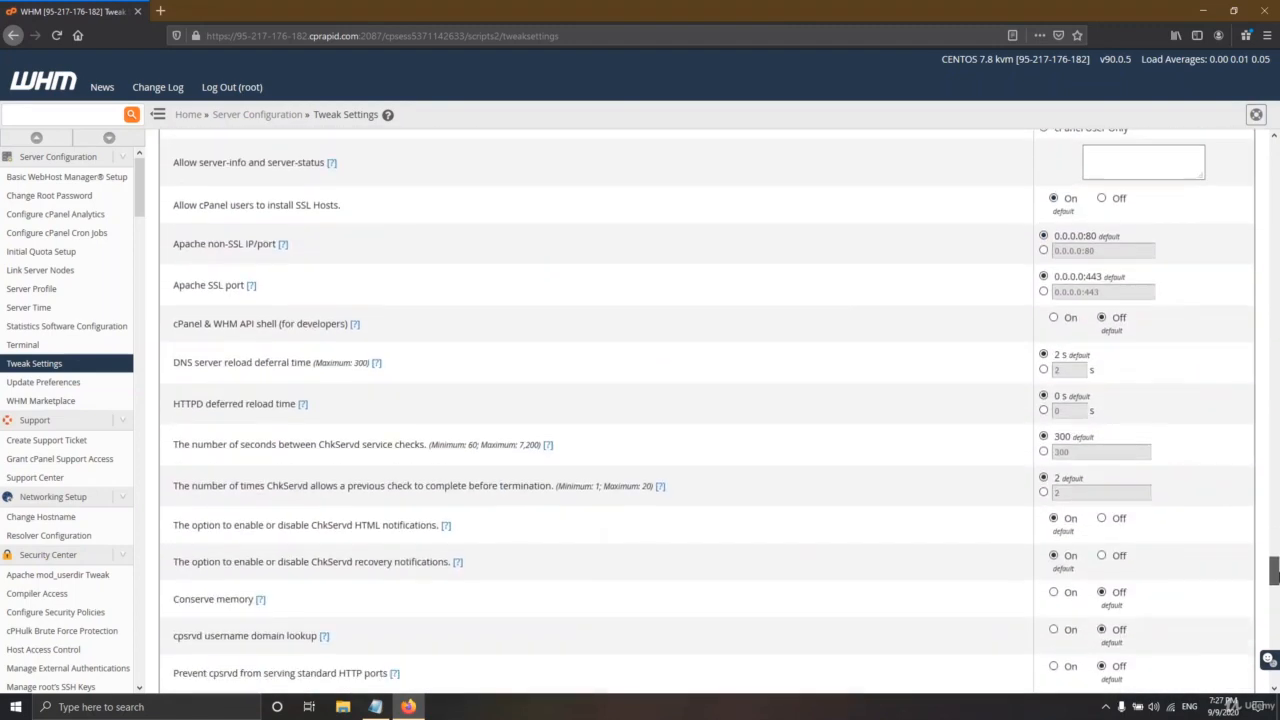
left_click_drag(1274, 568, 1274, 150)
left_click(802, 391)
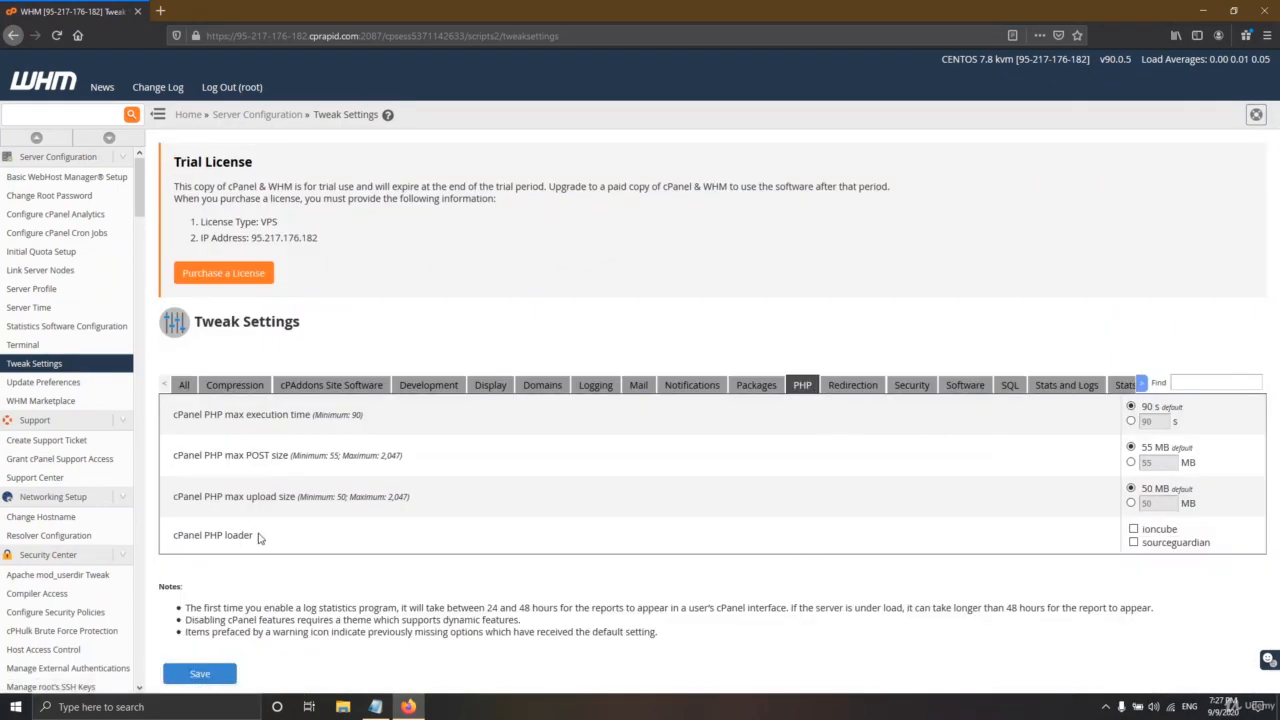
left_click_drag(258, 538, 170, 543)
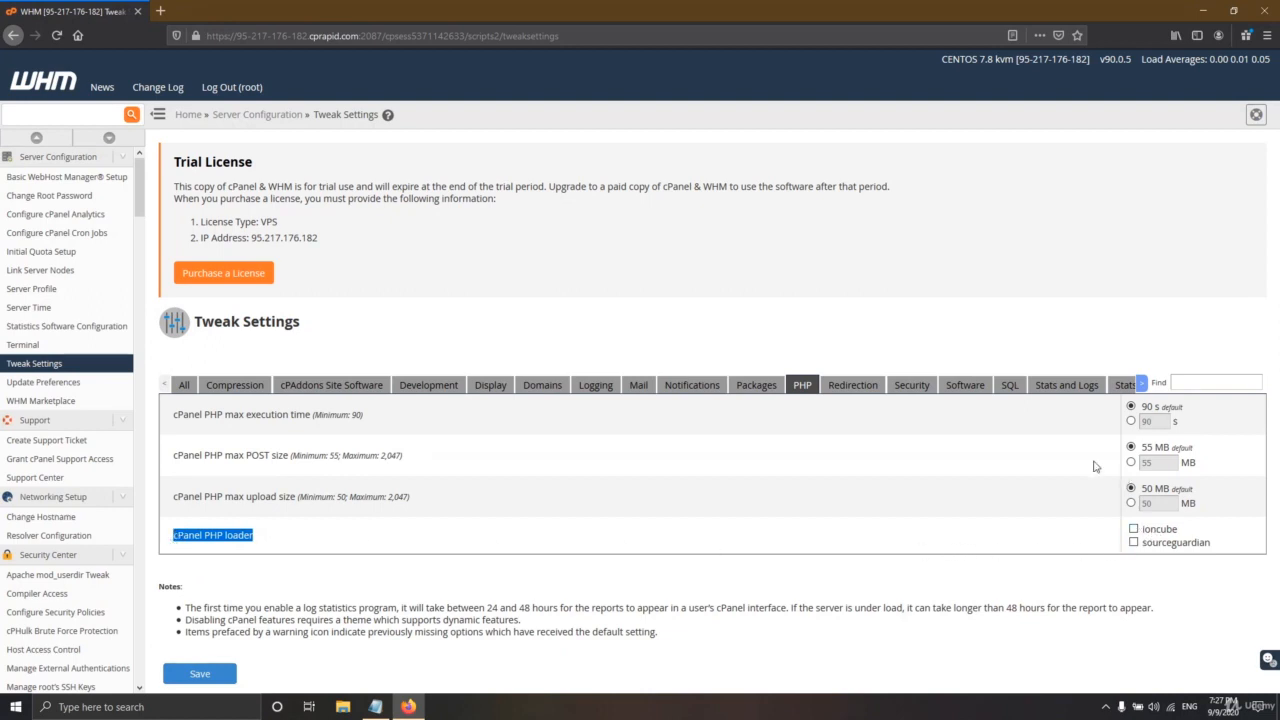
left_click_drag(331, 416, 173, 421)
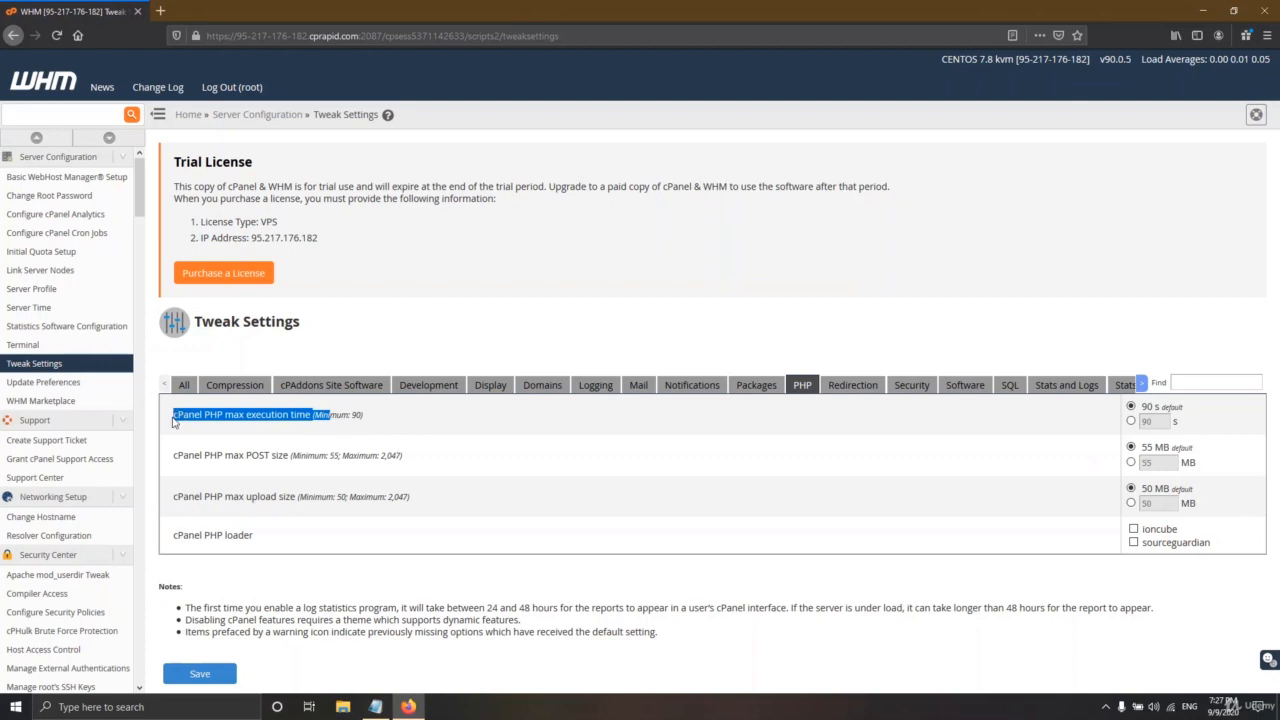
left_click(380, 420)
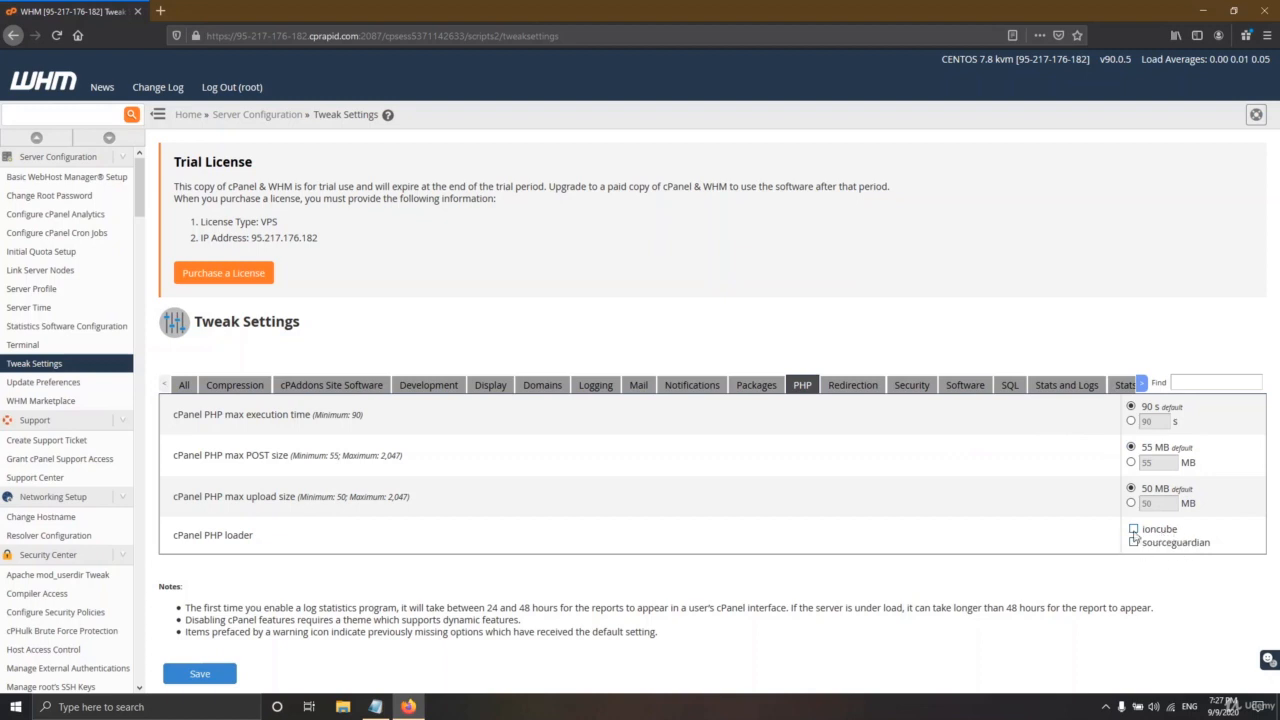
- Tick the ioncube and sourceguardian PHP loaders and copy their names
left_click(1134, 542)
left_click(1134, 529)
left_click_drag(1229, 552, 1148, 531)
right_click(1148, 531)
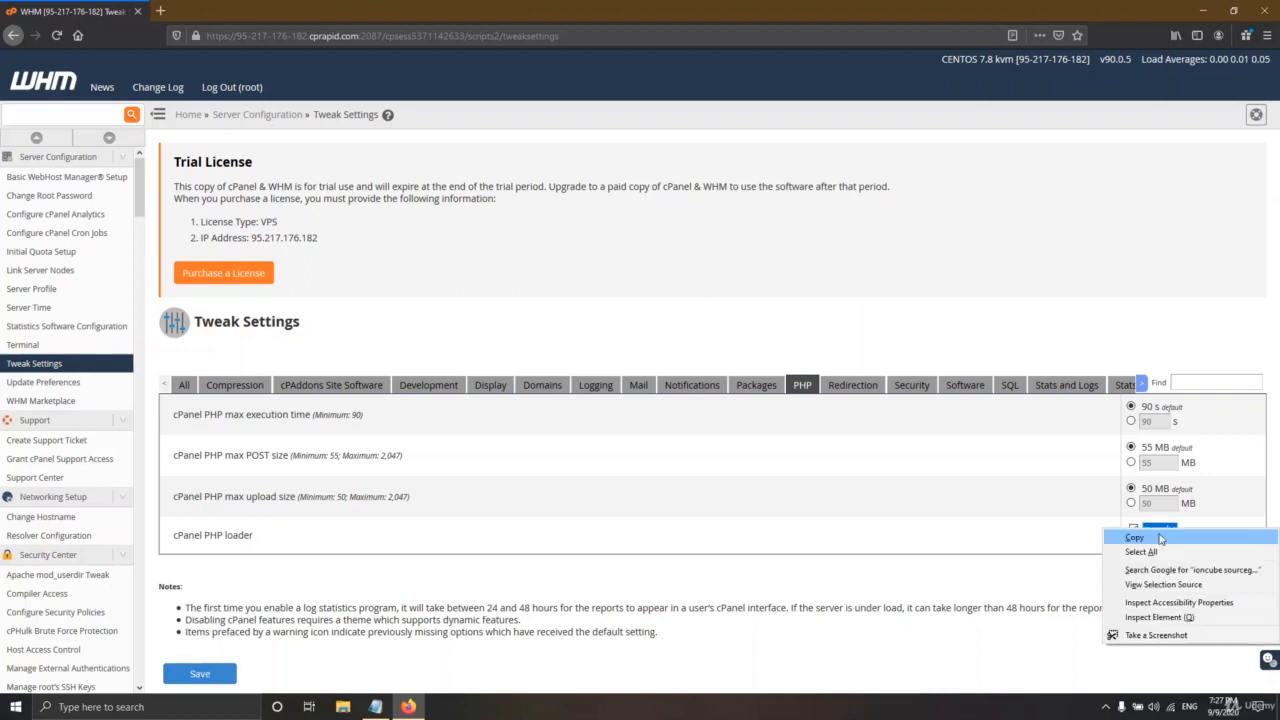
left_click(1164, 540)
- Note 'ioncube >> select it' and 'sourceguardian >> select it' in cpanel.txt, then save
left_click(375, 707)
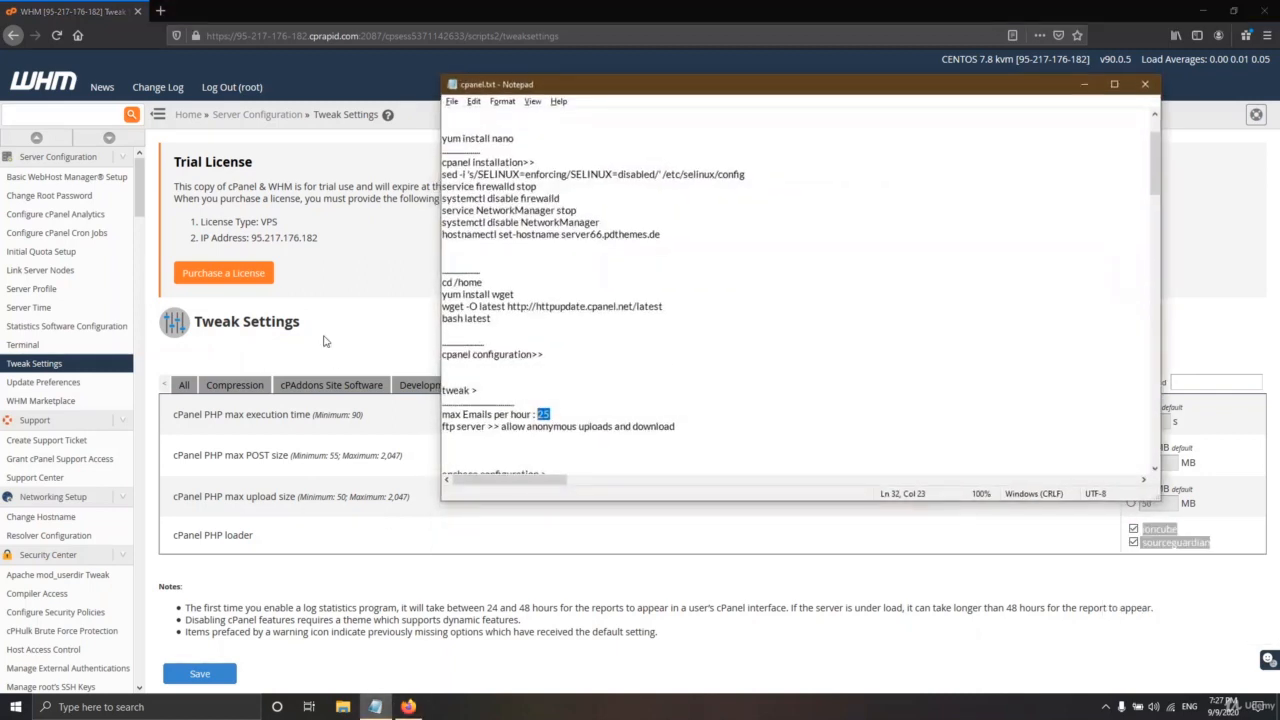
left_click(577, 408)
key("Return")
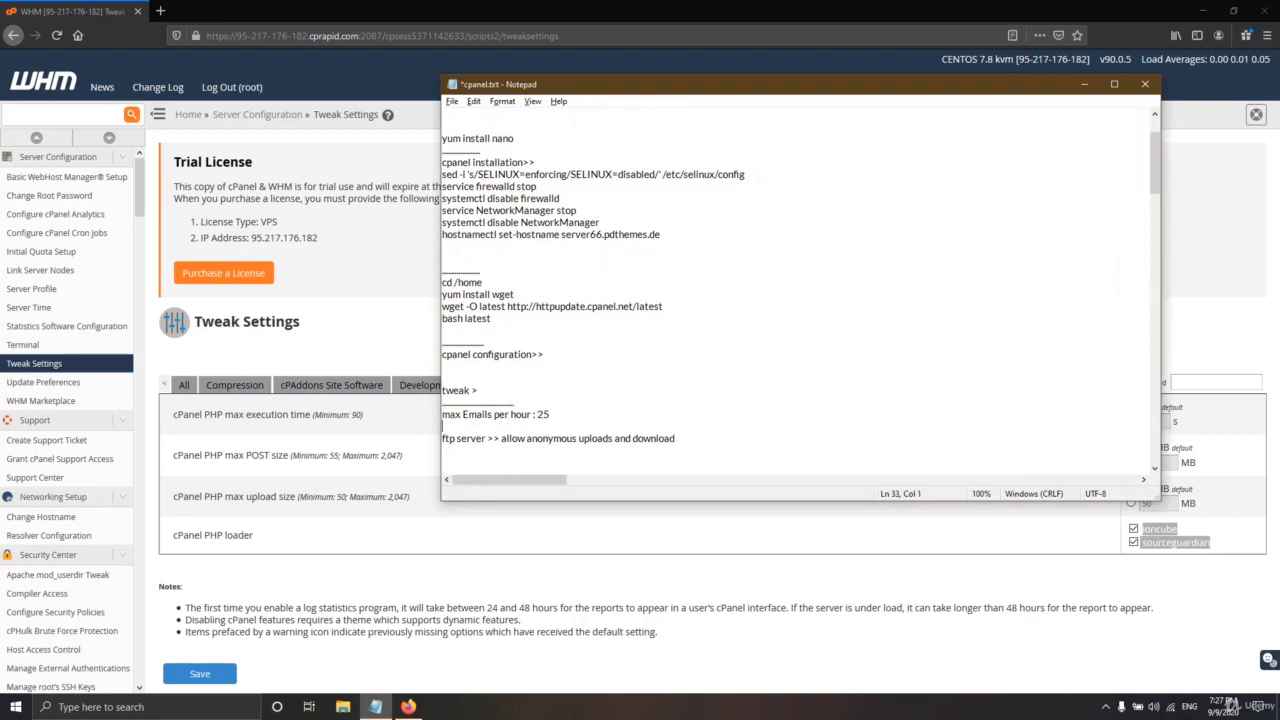
key("ctrl+v")
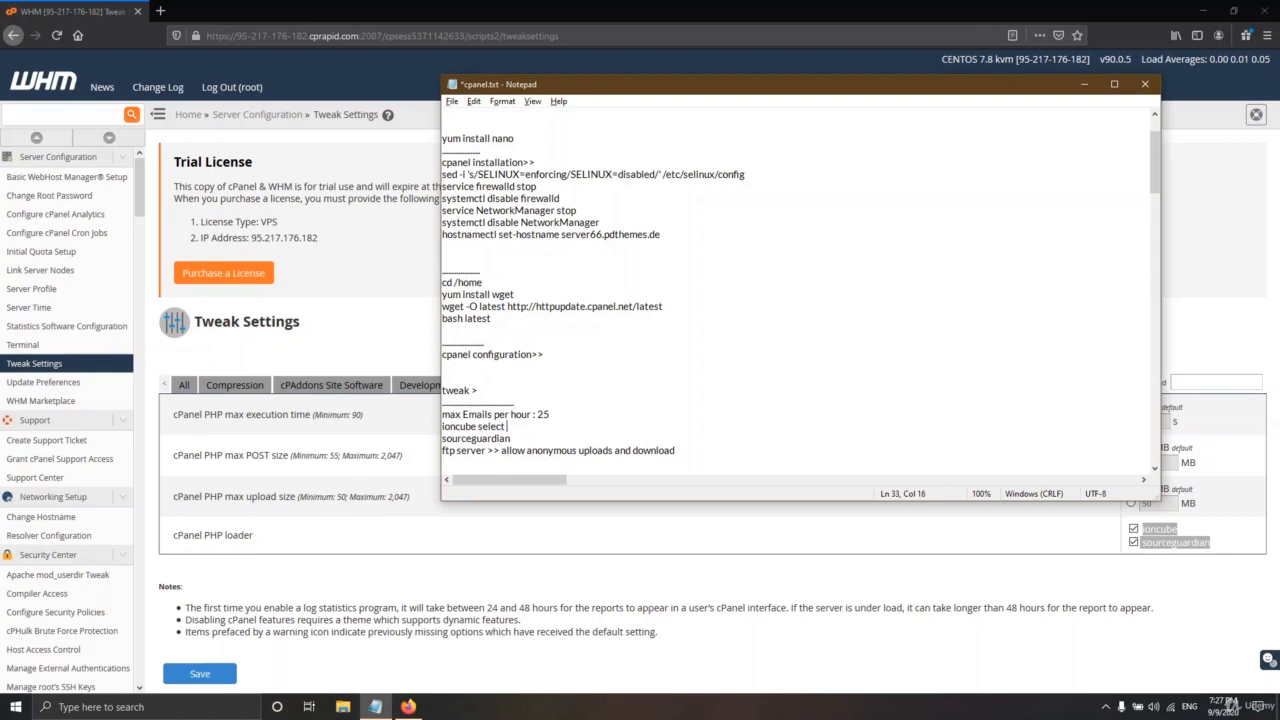
left_click_drag(513, 426, 483, 426)
key("Left")
type(">>")
key("ctrl+v")
key("ctrl+s")
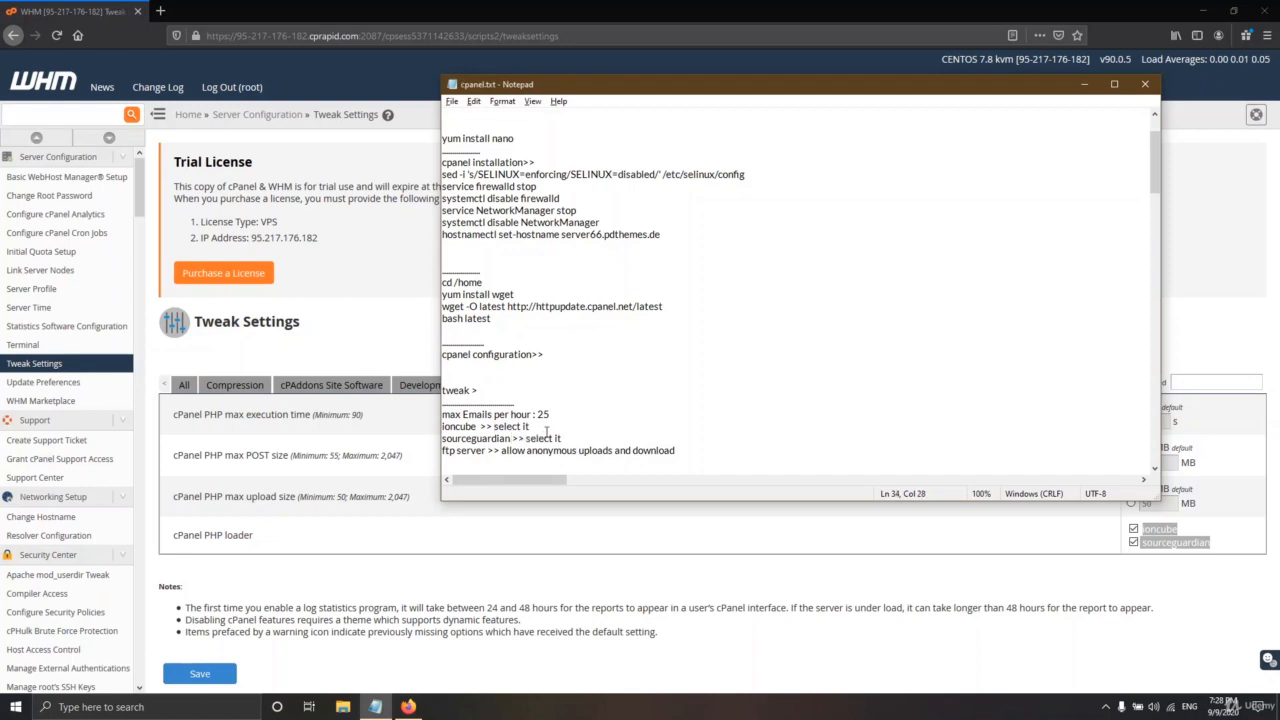
left_click(1084, 84)
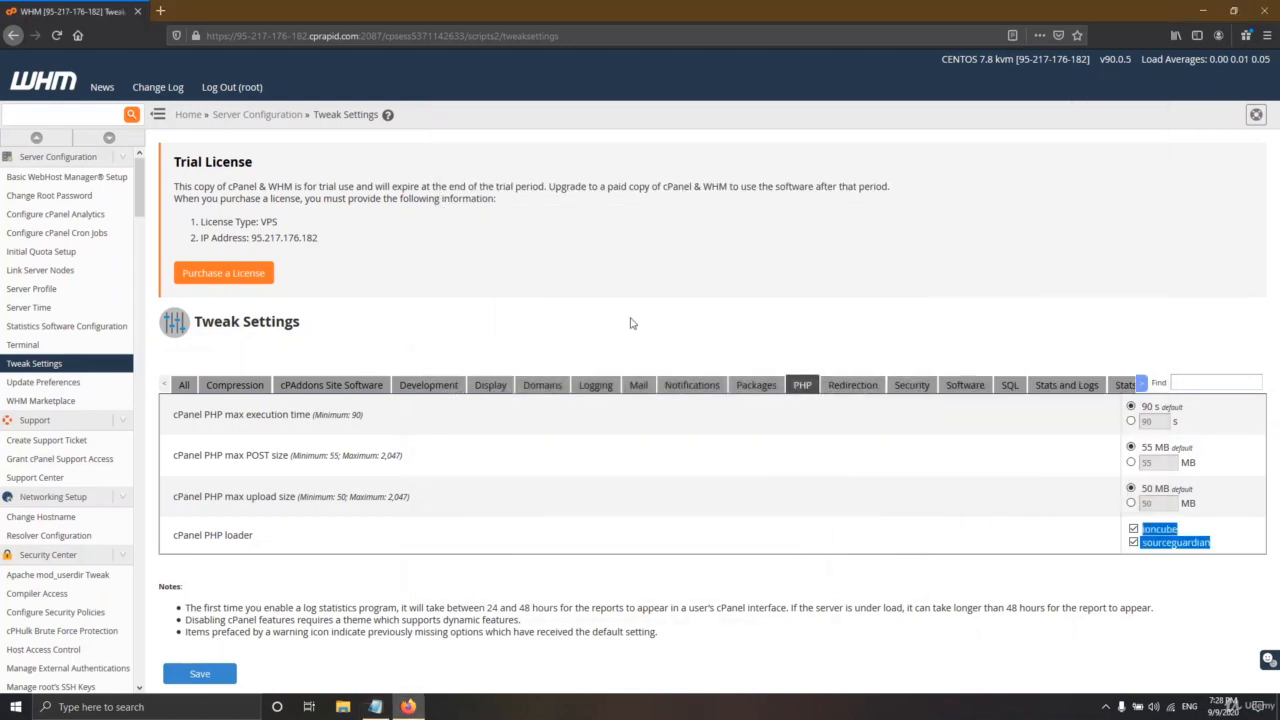
- Save Tweak Settings and confirm 25 hourly emails per domain and ioncube,sourceguardian loaders
left_click(200, 674)
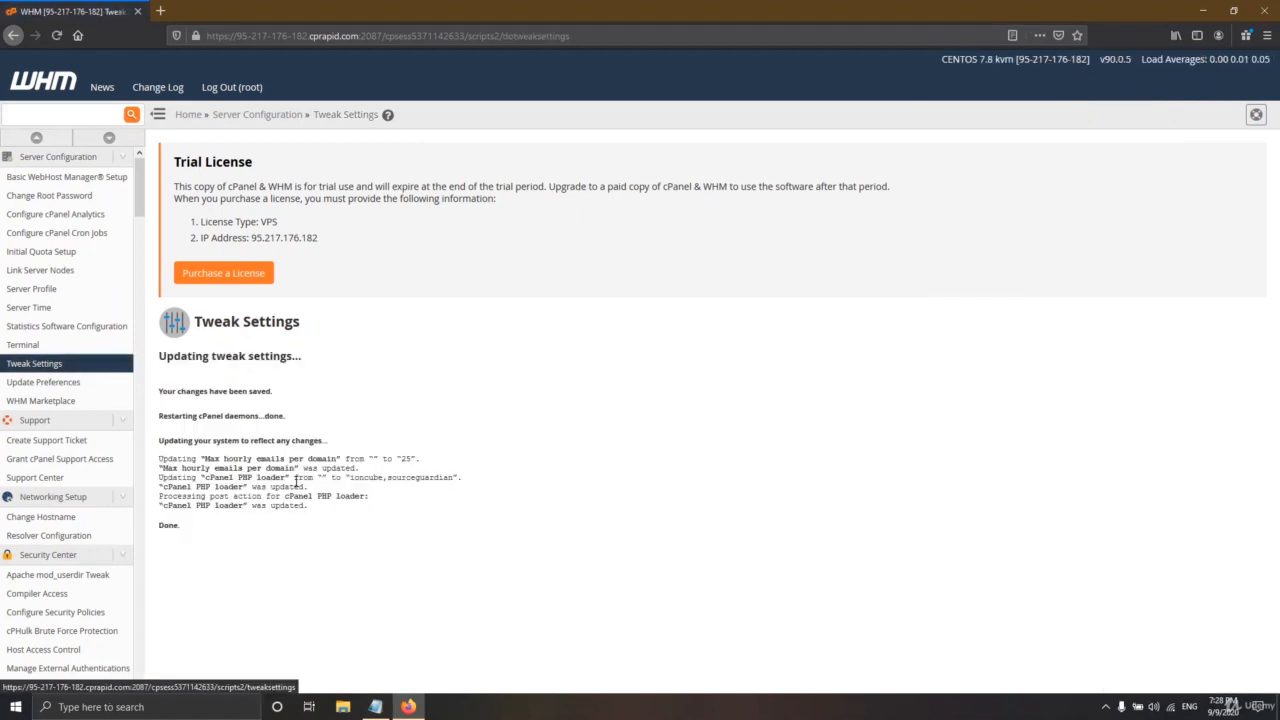
left_click_drag(204, 458, 326, 458)
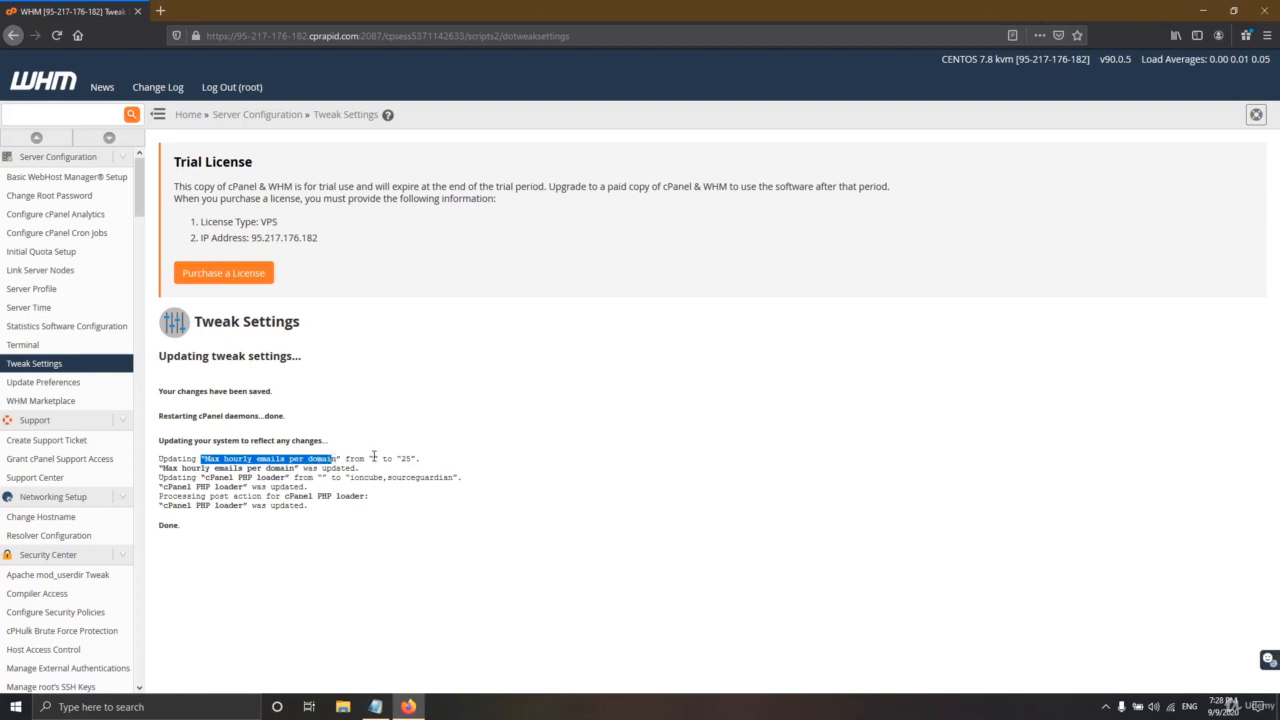
left_click(372, 457)
double_click(407, 458)
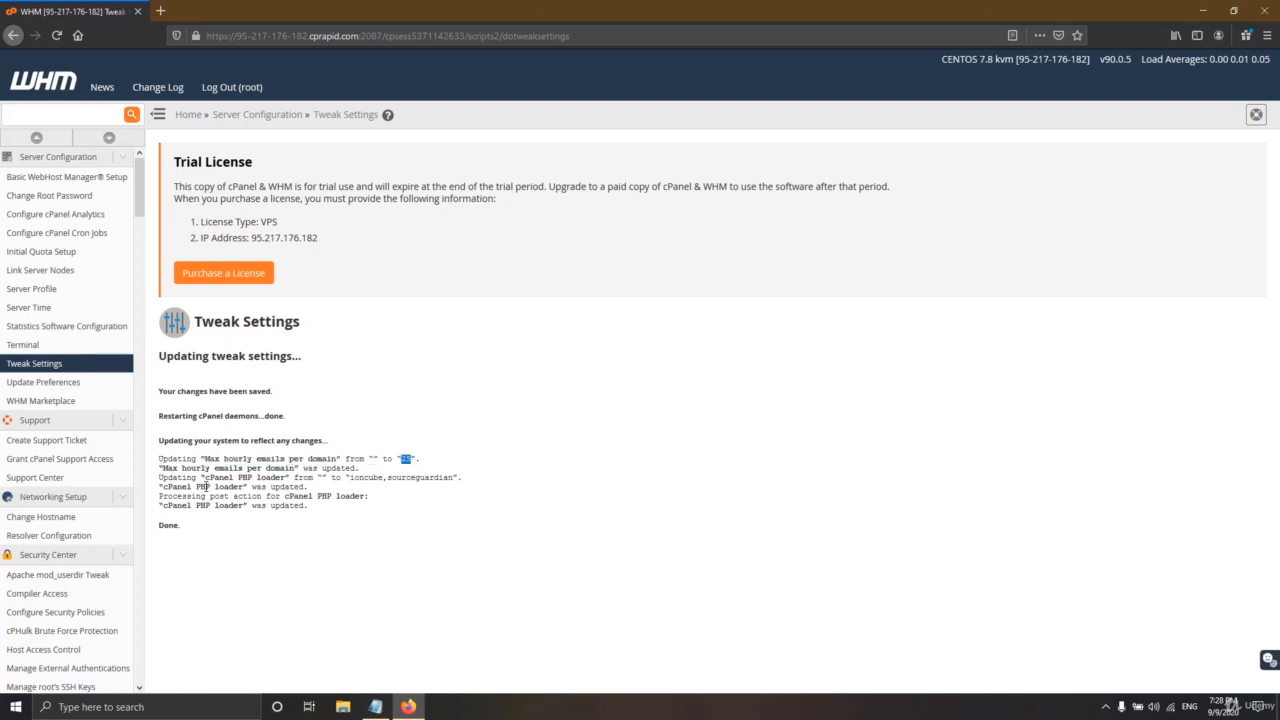
left_click_drag(172, 478, 263, 479)
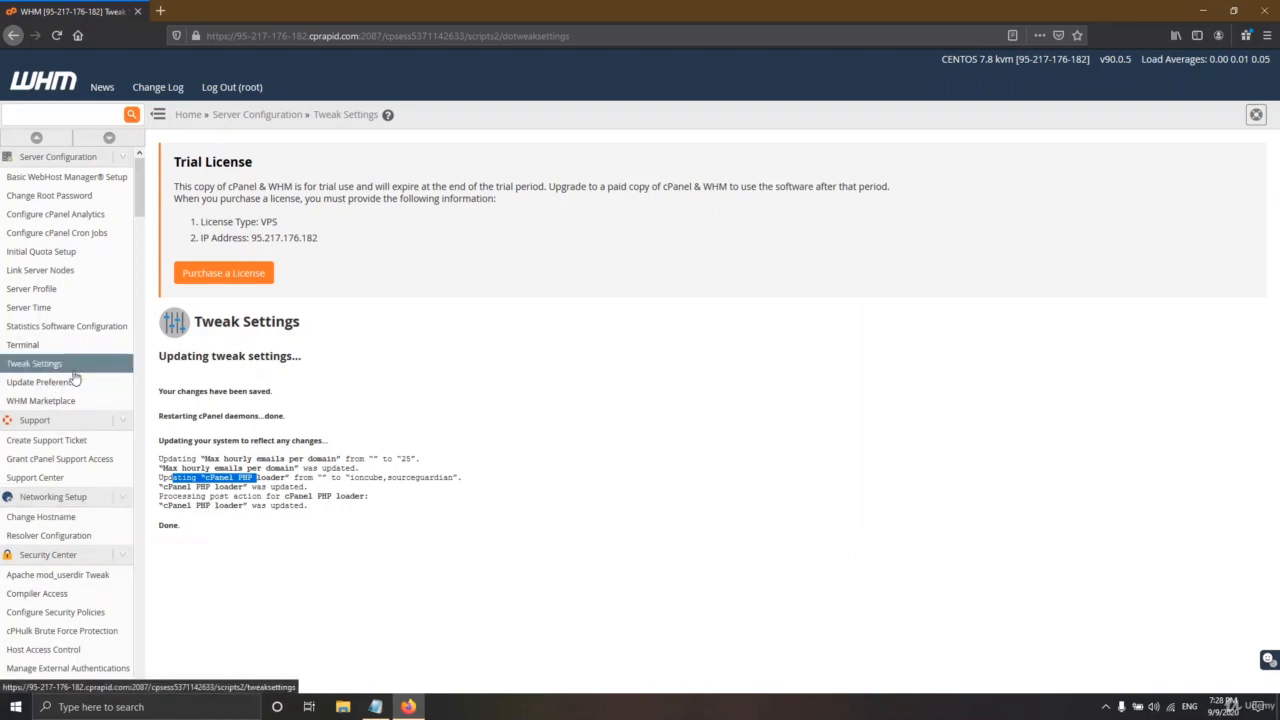
- Filter the WHM sidebar for 'ftp', open FTP Server Selection and review the ProFTPD option
left_click(375, 706)
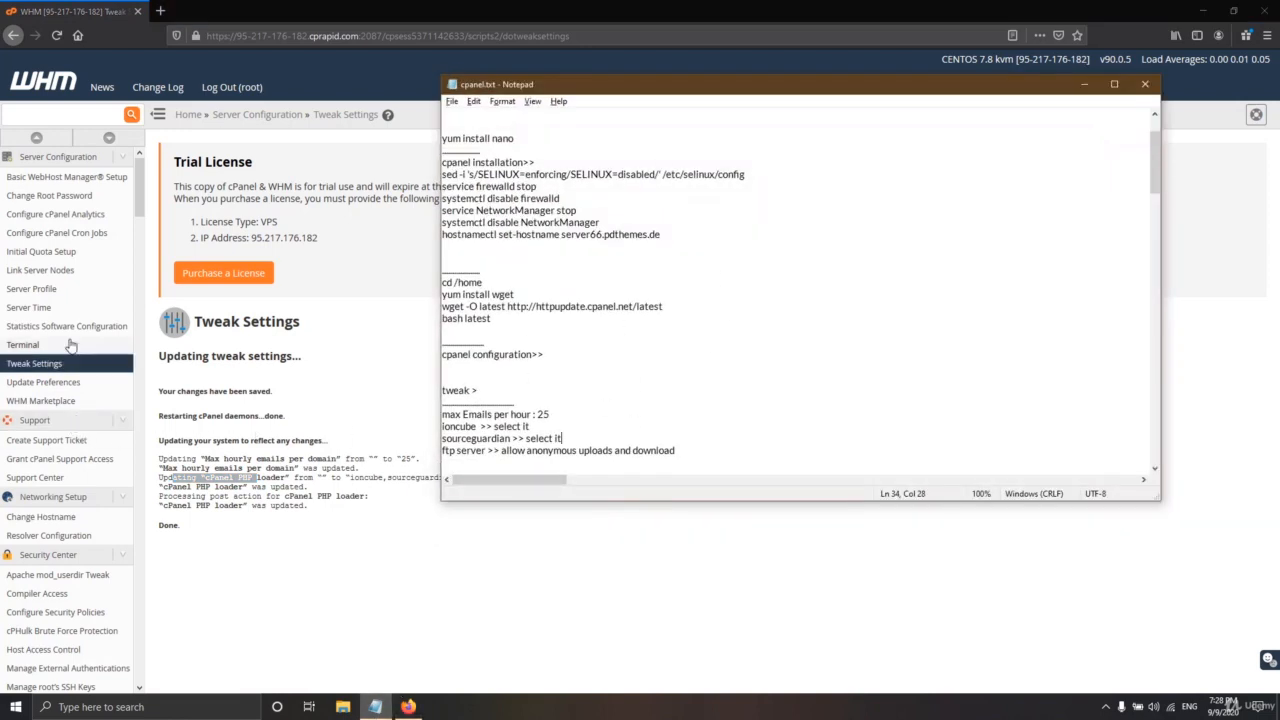
scroll(65, 350, "down", 5)
scroll(73, 370, "up", 3)
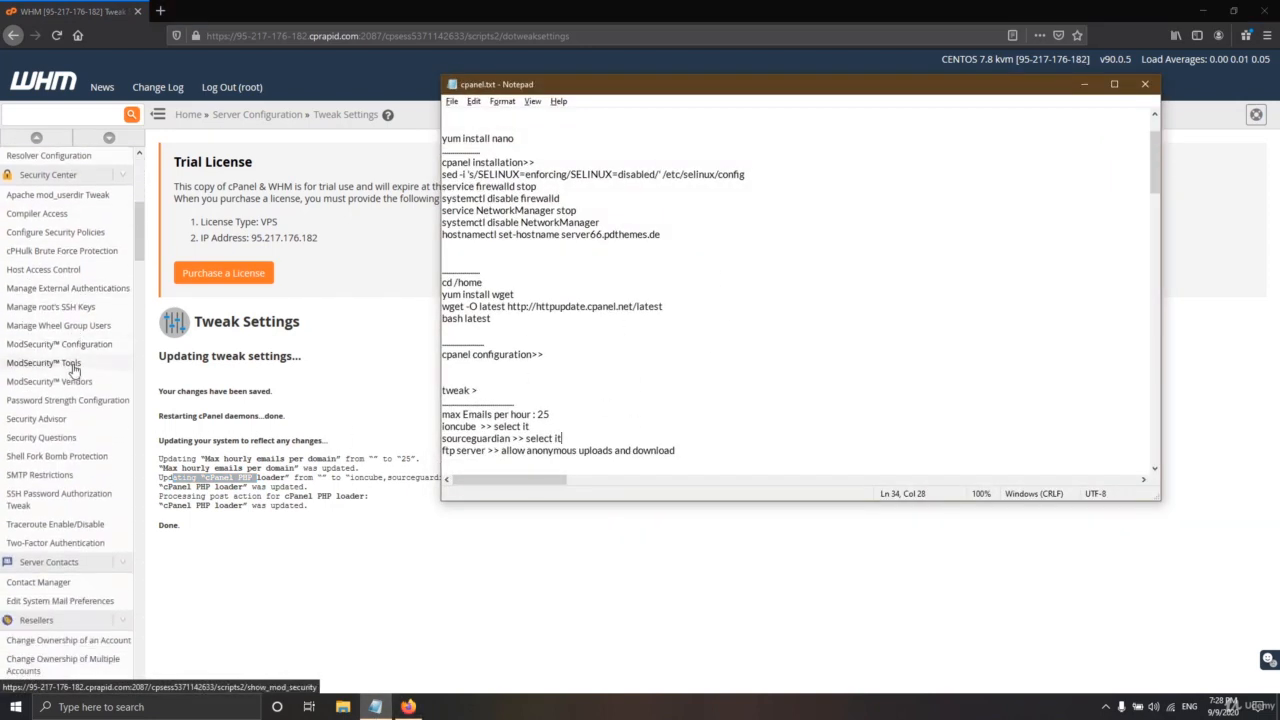
scroll(40, 450, "up", 3)
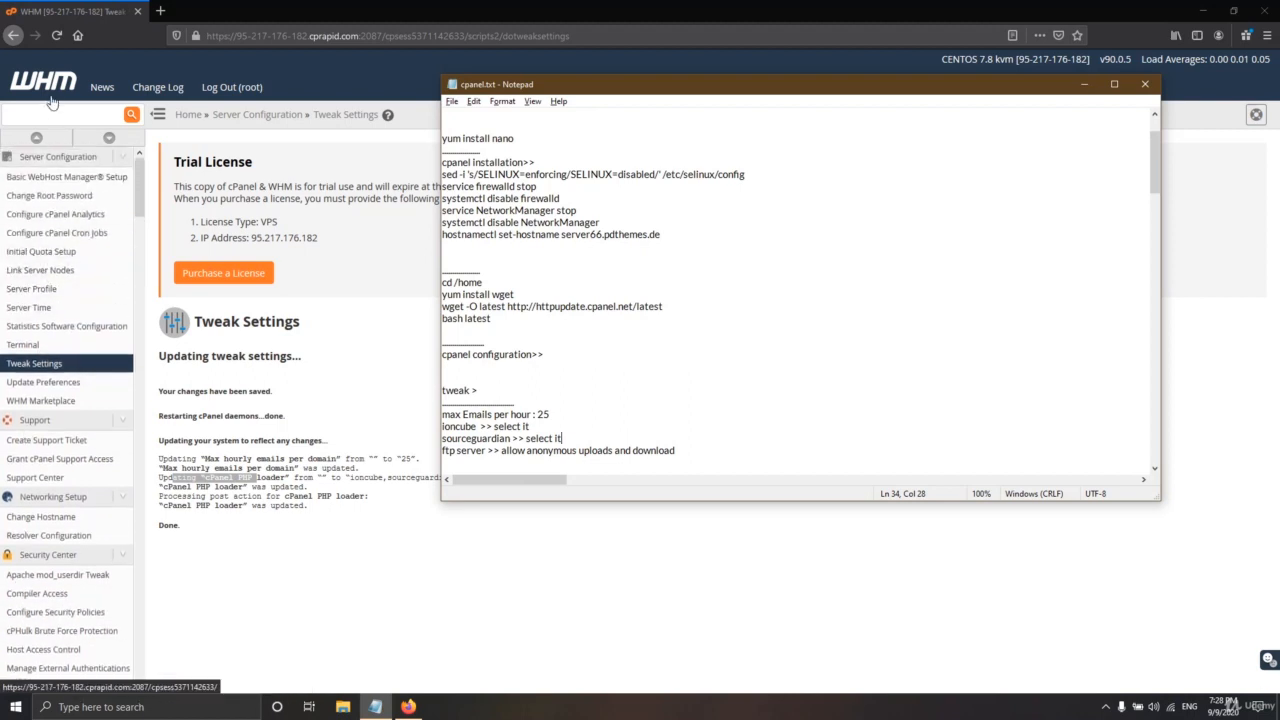
left_click(52, 114)
type("ft")
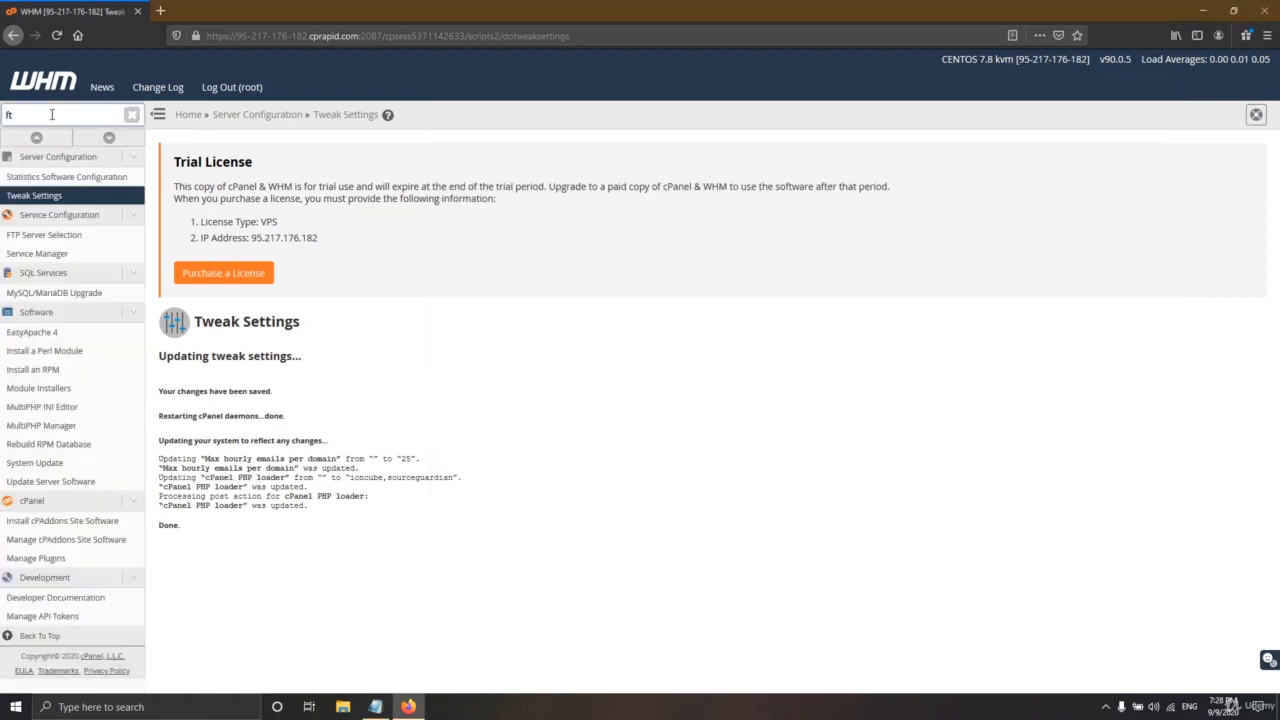
type("p")
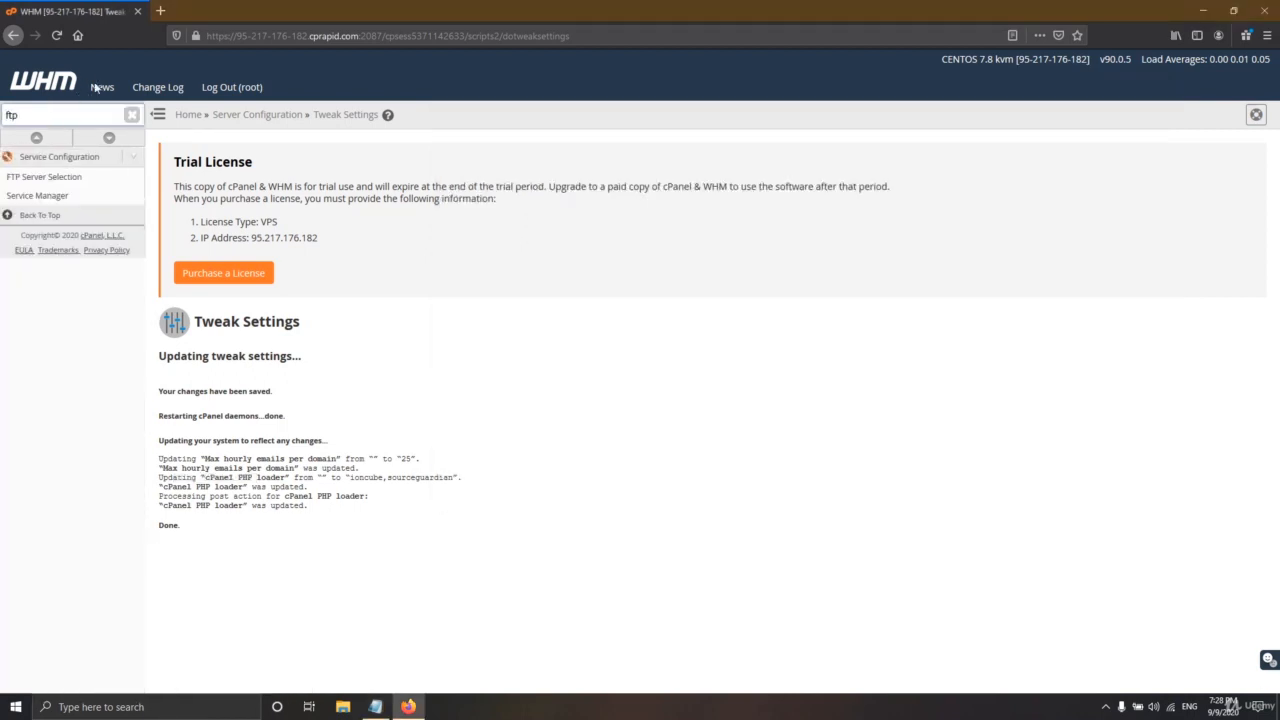
left_click(53, 182)
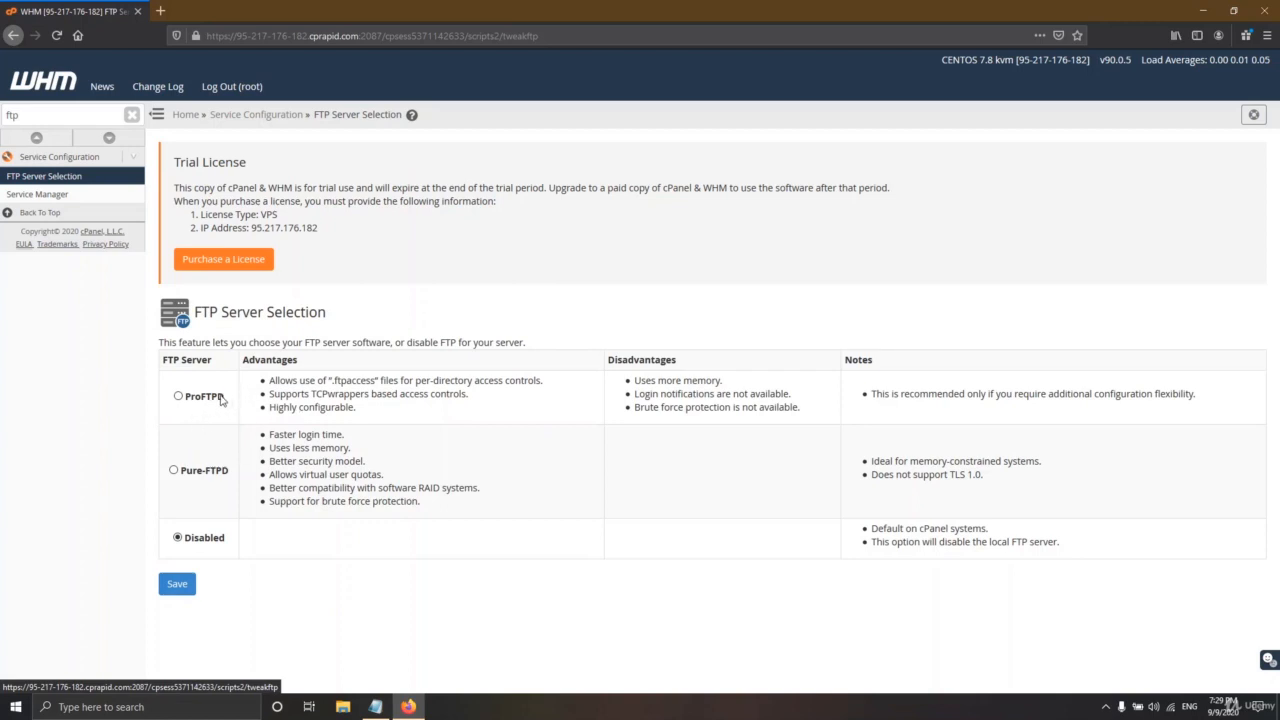
left_click_drag(221, 398, 195, 400)
left_click(308, 570)
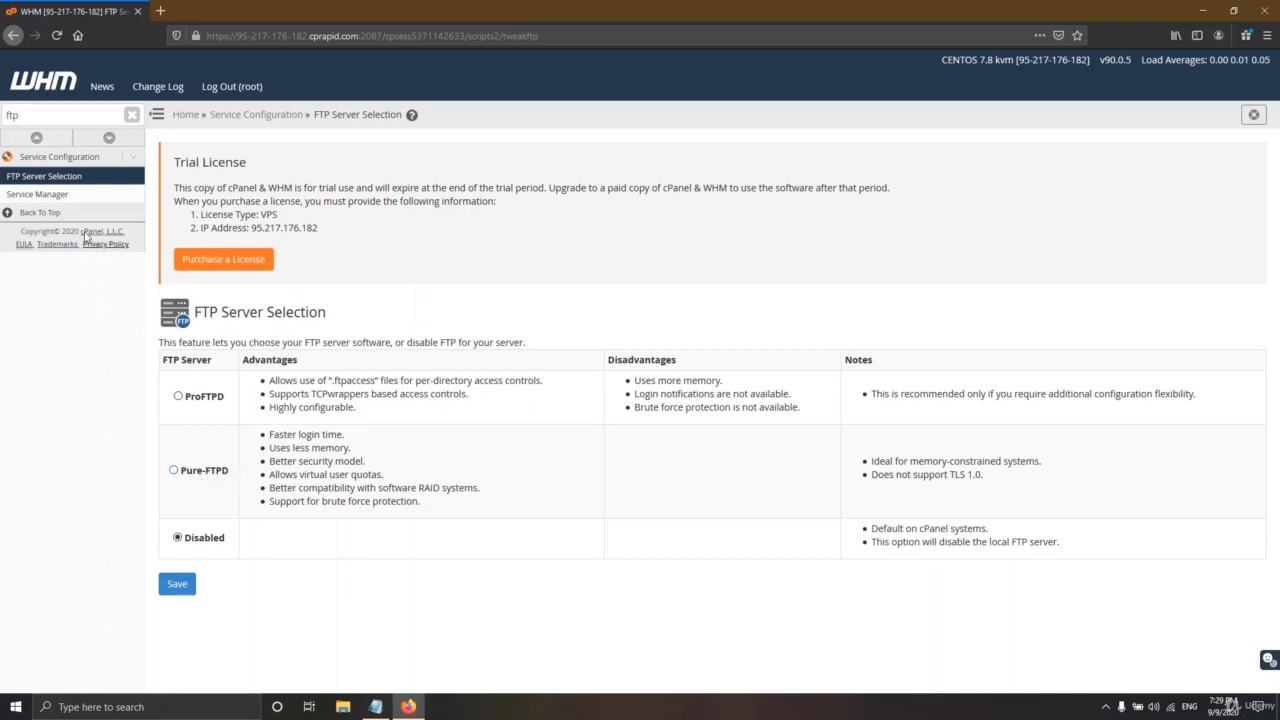
- Open Service Manager and scroll through the tailwatchd drivers list
left_click(56, 196)
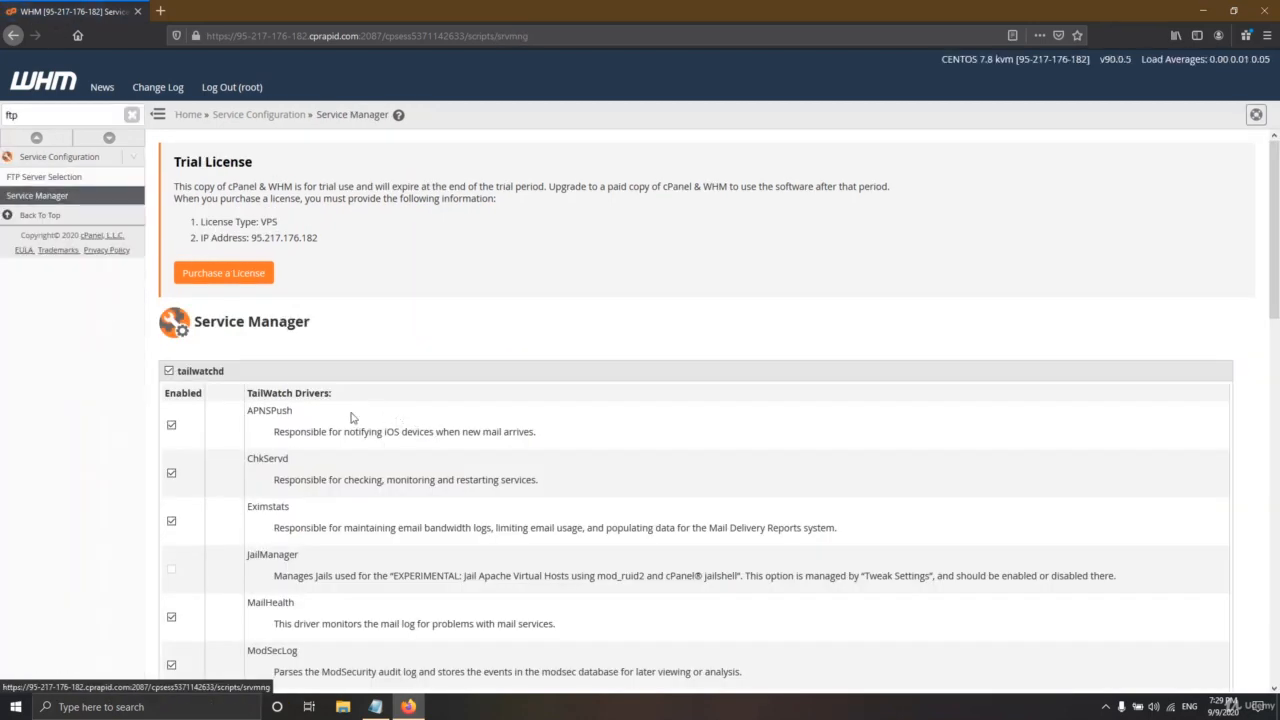
scroll(351, 418, "down", 9)
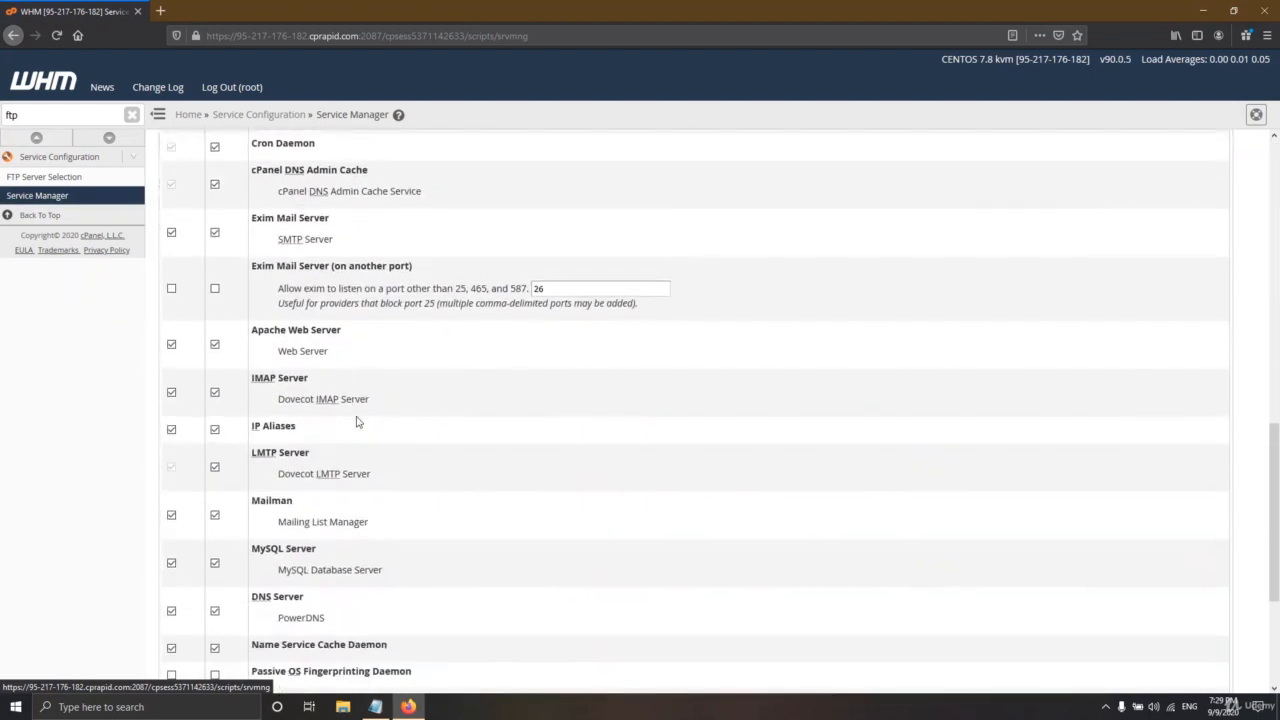
scroll(357, 421, "down", 5)
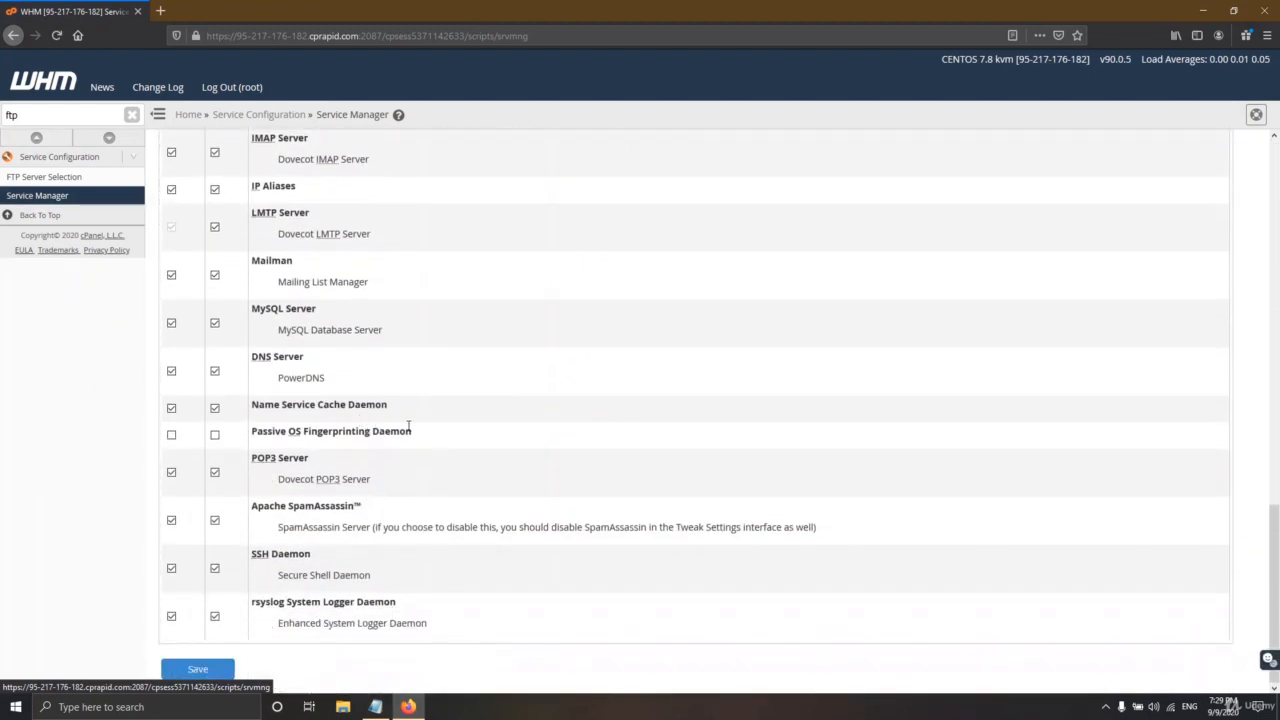
scroll(409, 427, "up", 10)
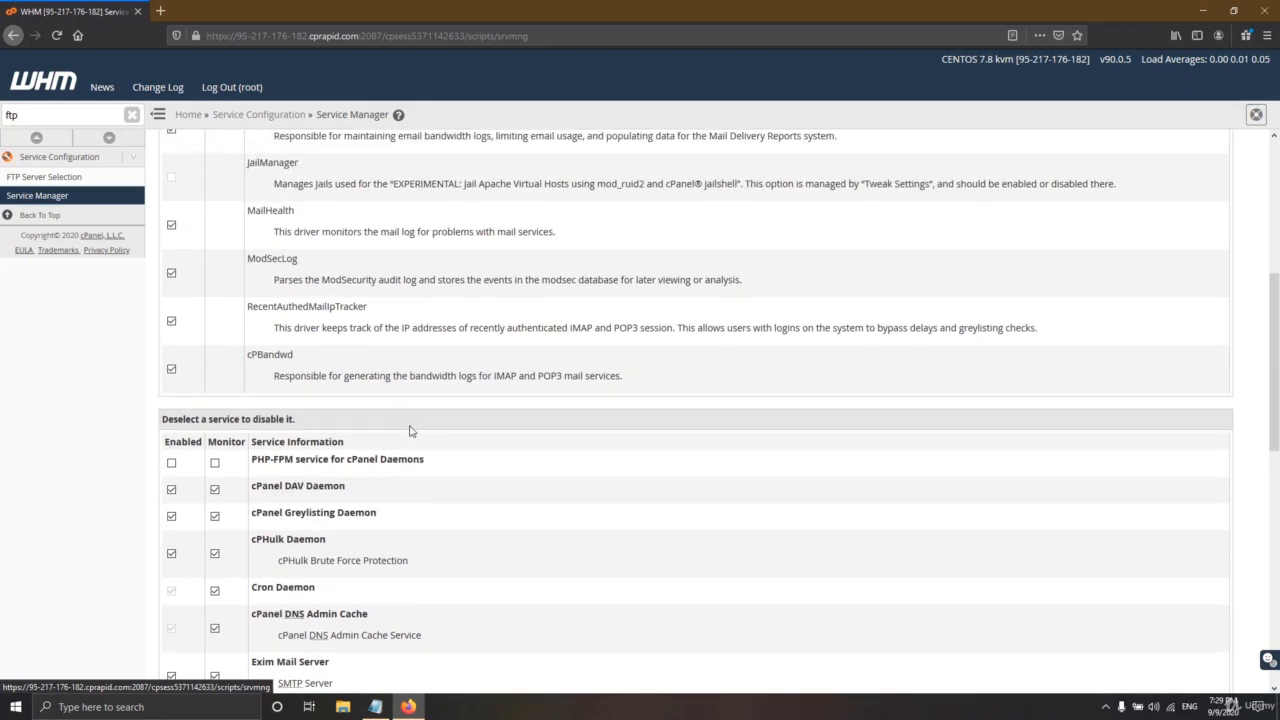
scroll(412, 436, "down", 5)
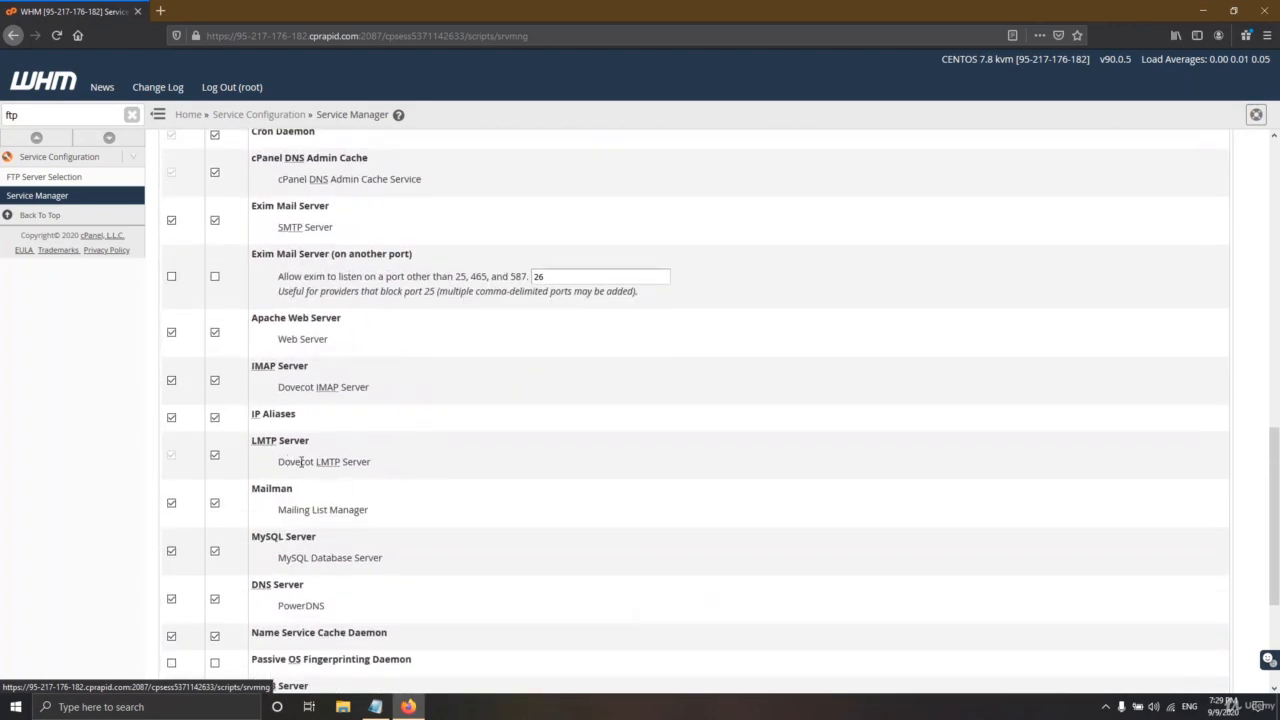
scroll(336, 481, "down", 4)
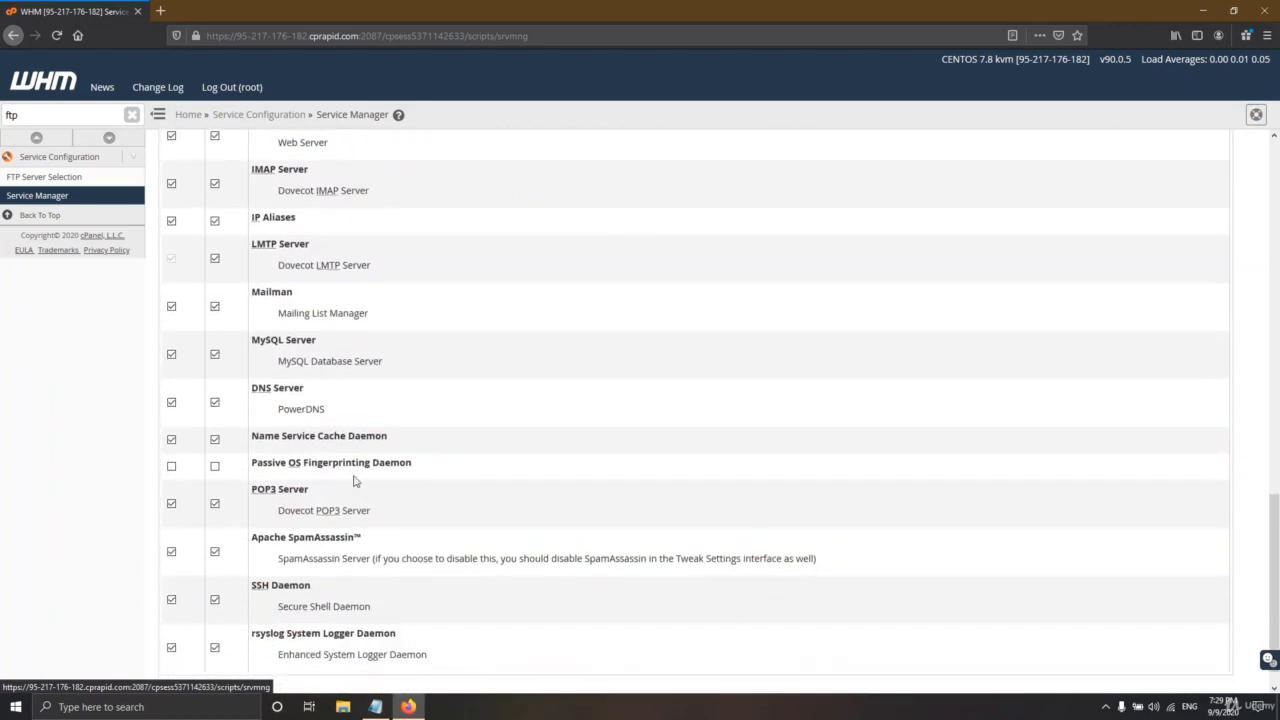
scroll(266, 465, "up", 10)
scroll(266, 465, "up", 5)
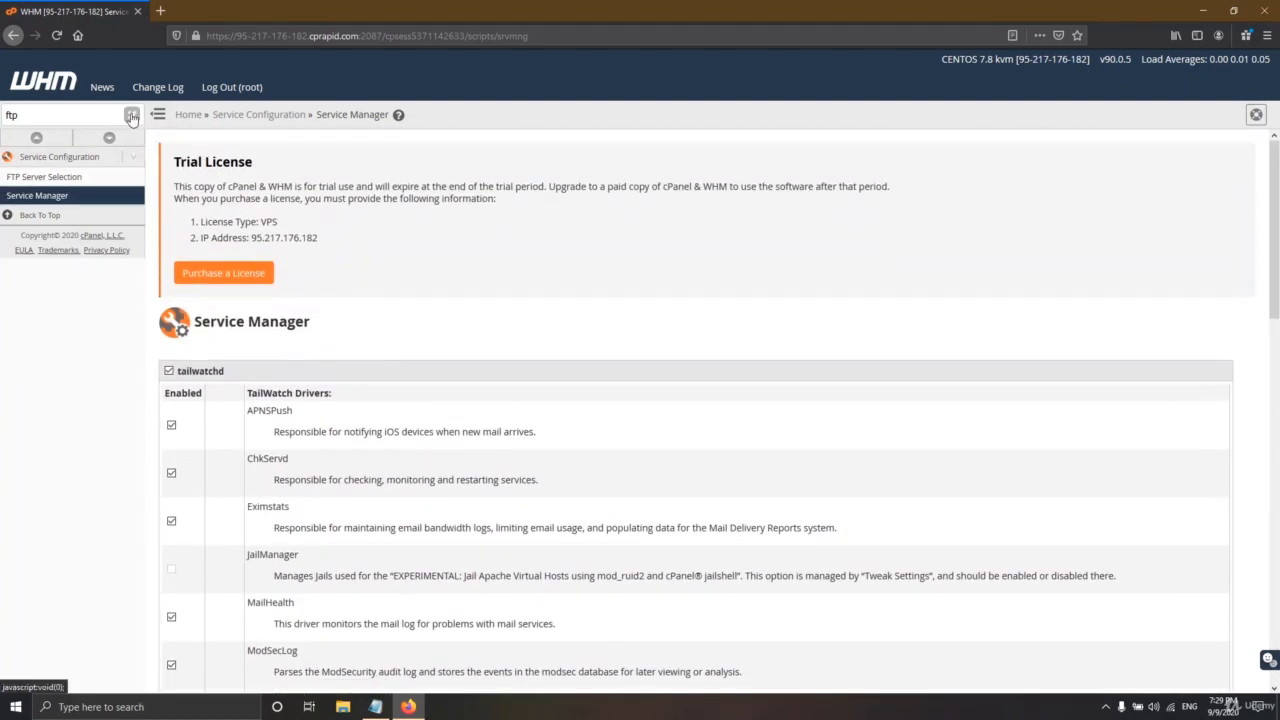
- Clear the 'ftp' sidebar filter and scroll through the full WHM feature list
left_click(131, 115)
scroll(80, 372, "down", 10)
scroll(79, 410, "down", 5)
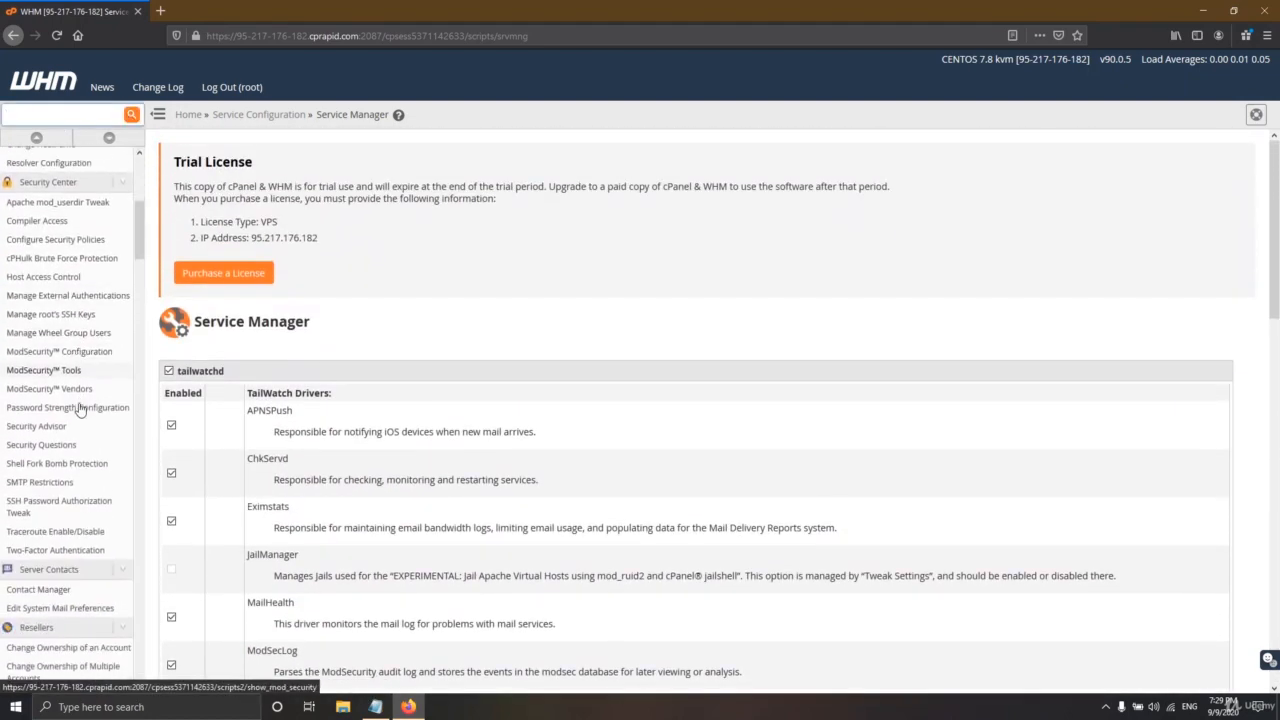
scroll(78, 414, "down", 8)
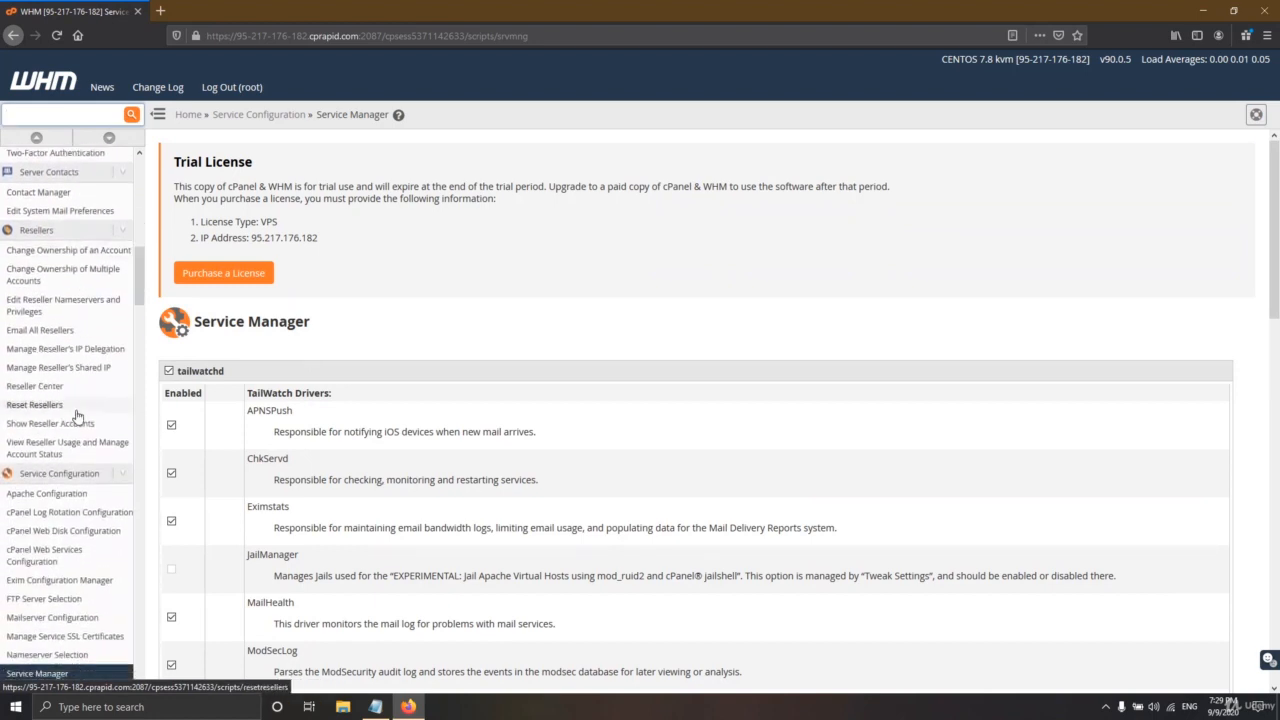
scroll(77, 419, "down", 9)
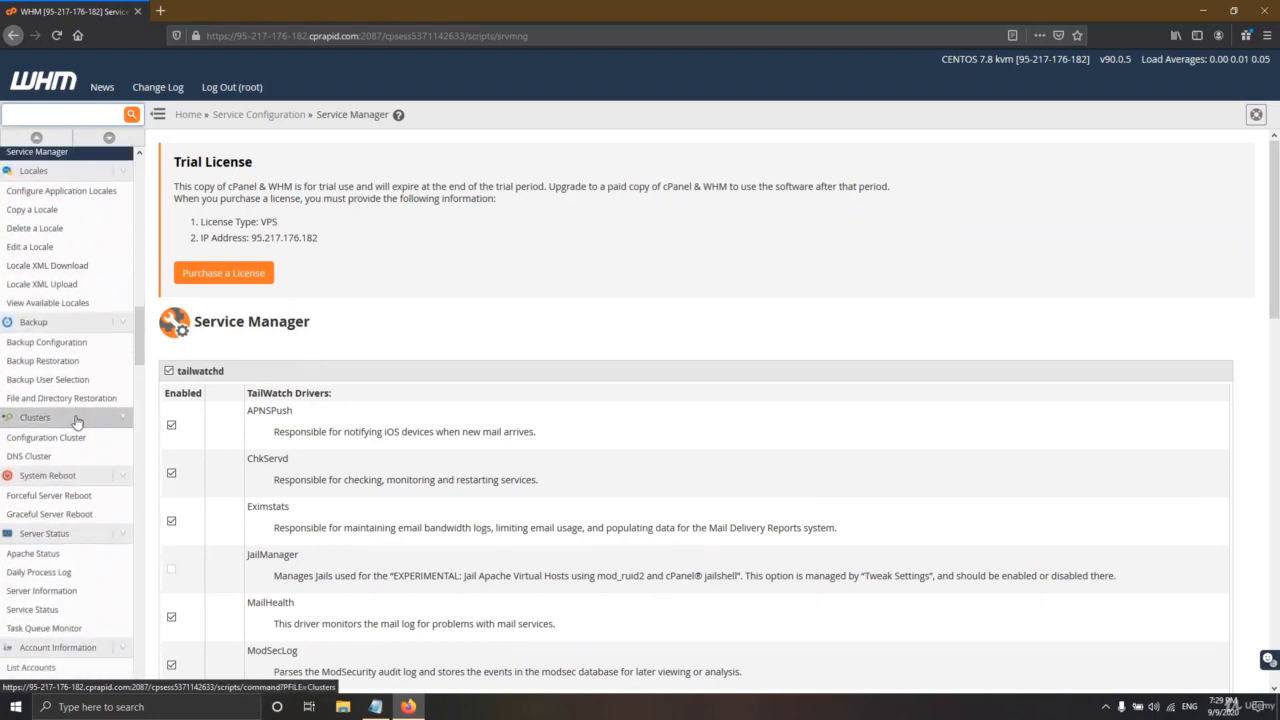
scroll(75, 440, "down", 8)
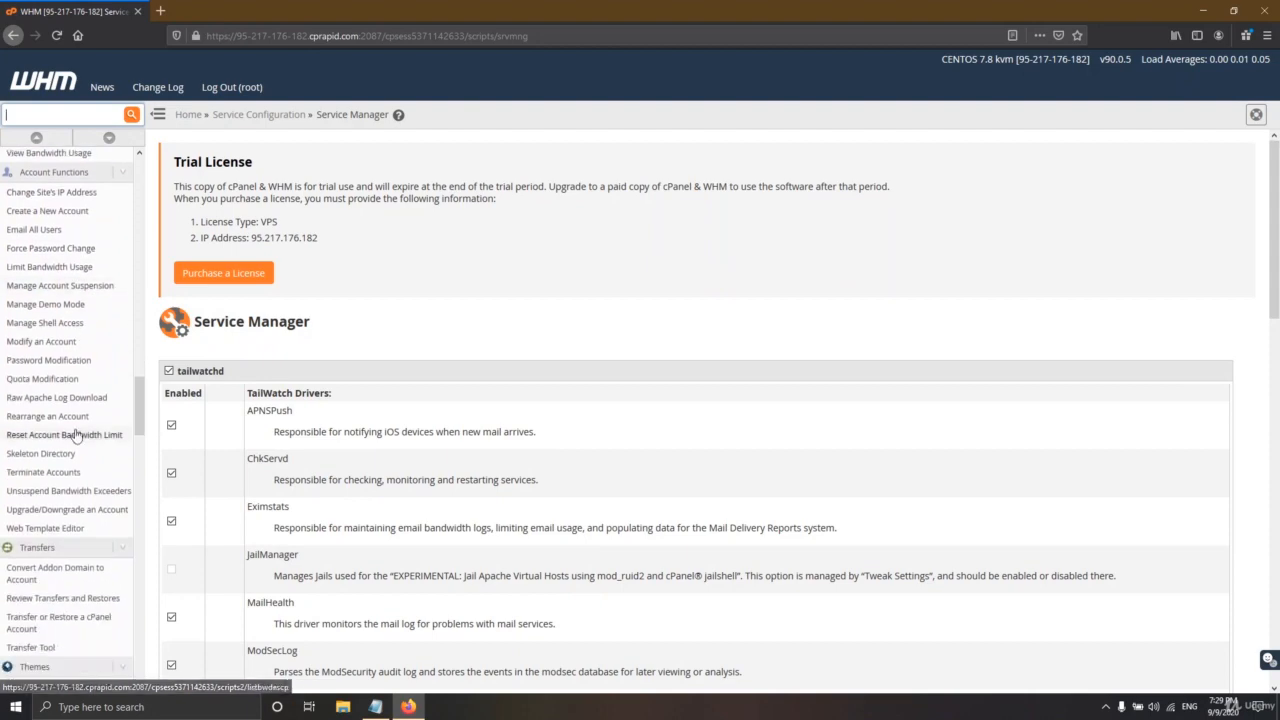
scroll(86, 487, "up", 6)
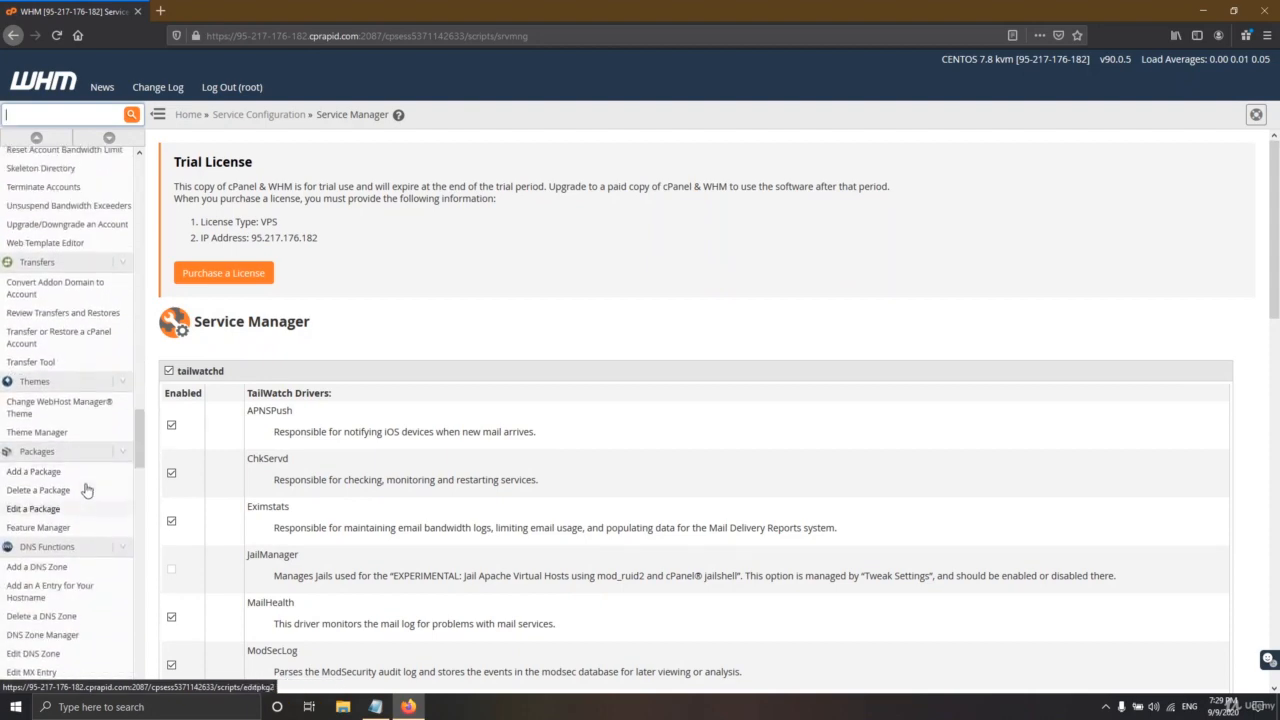
left_click_drag(140, 396, 142, 180)
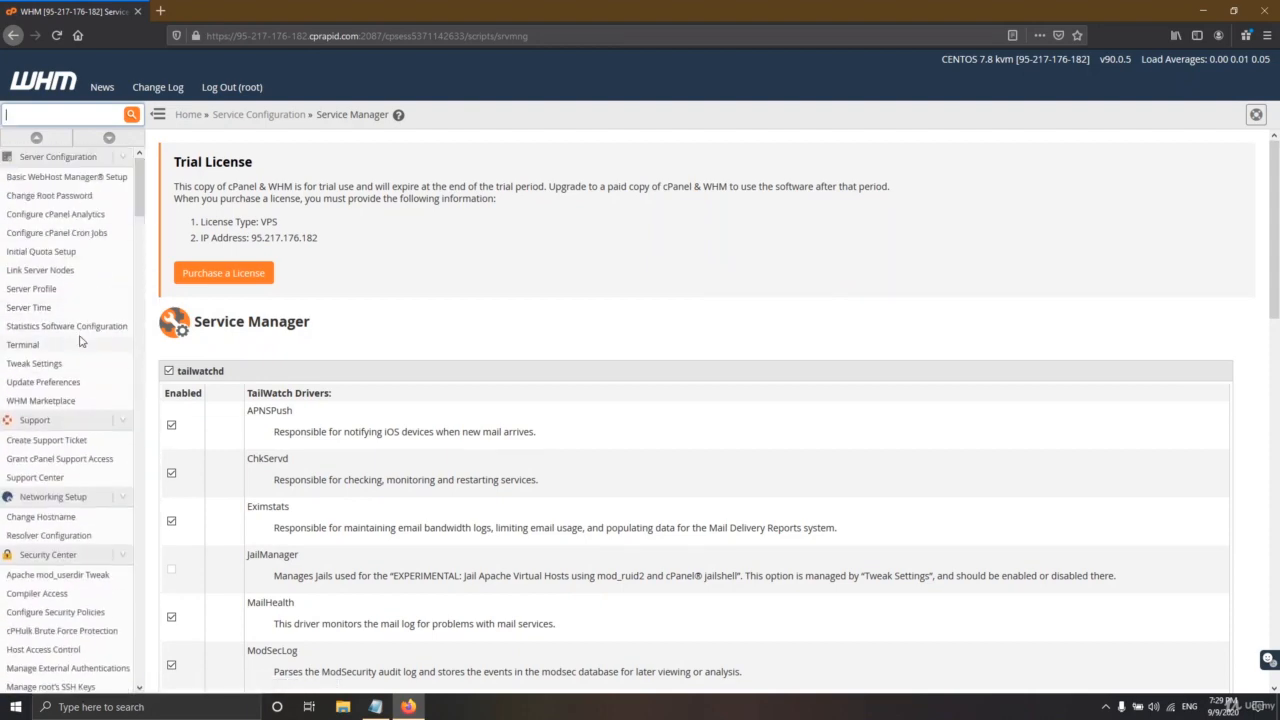
scroll(69, 418, "down", 5)
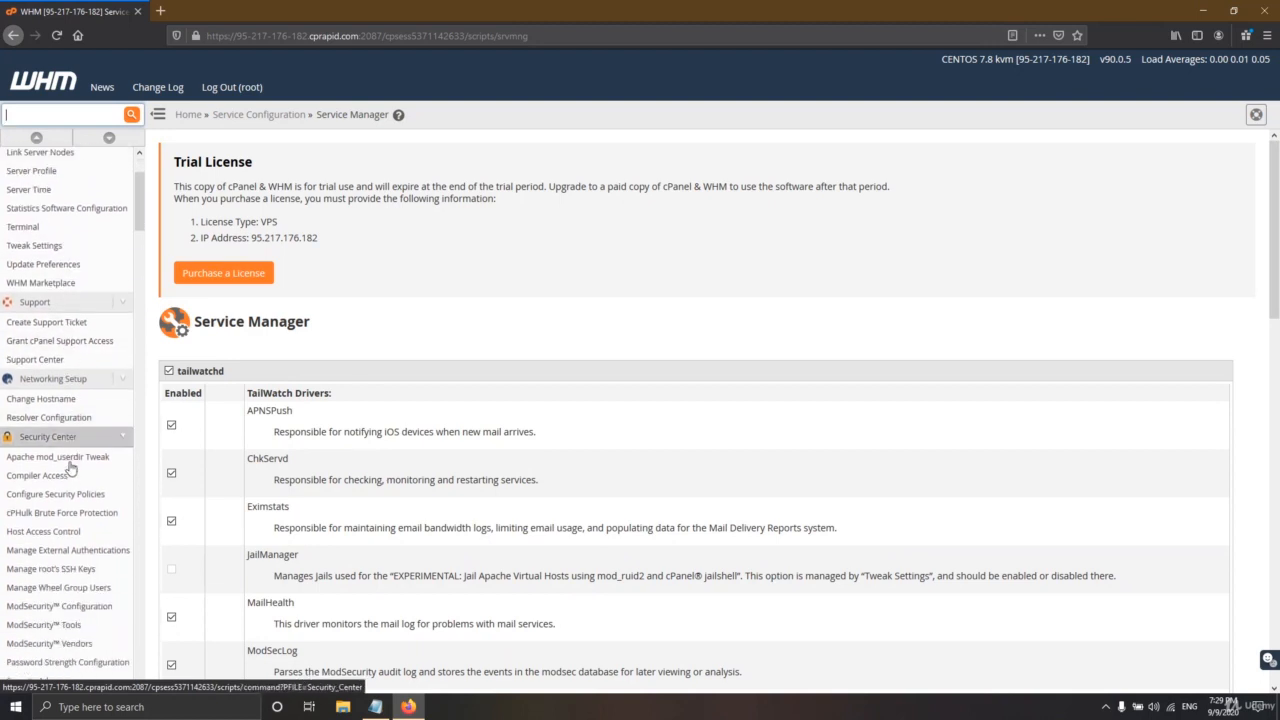
scroll(72, 487, "down", 5)
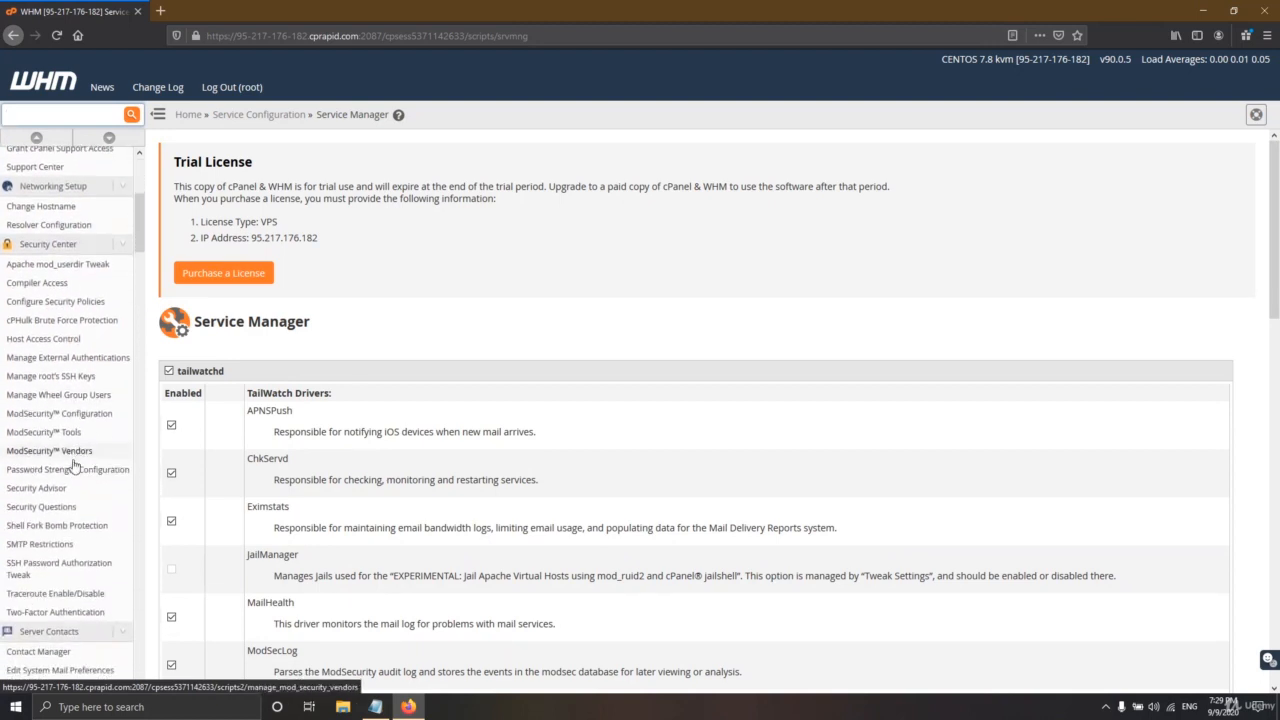
scroll(75, 480, "down", 4)
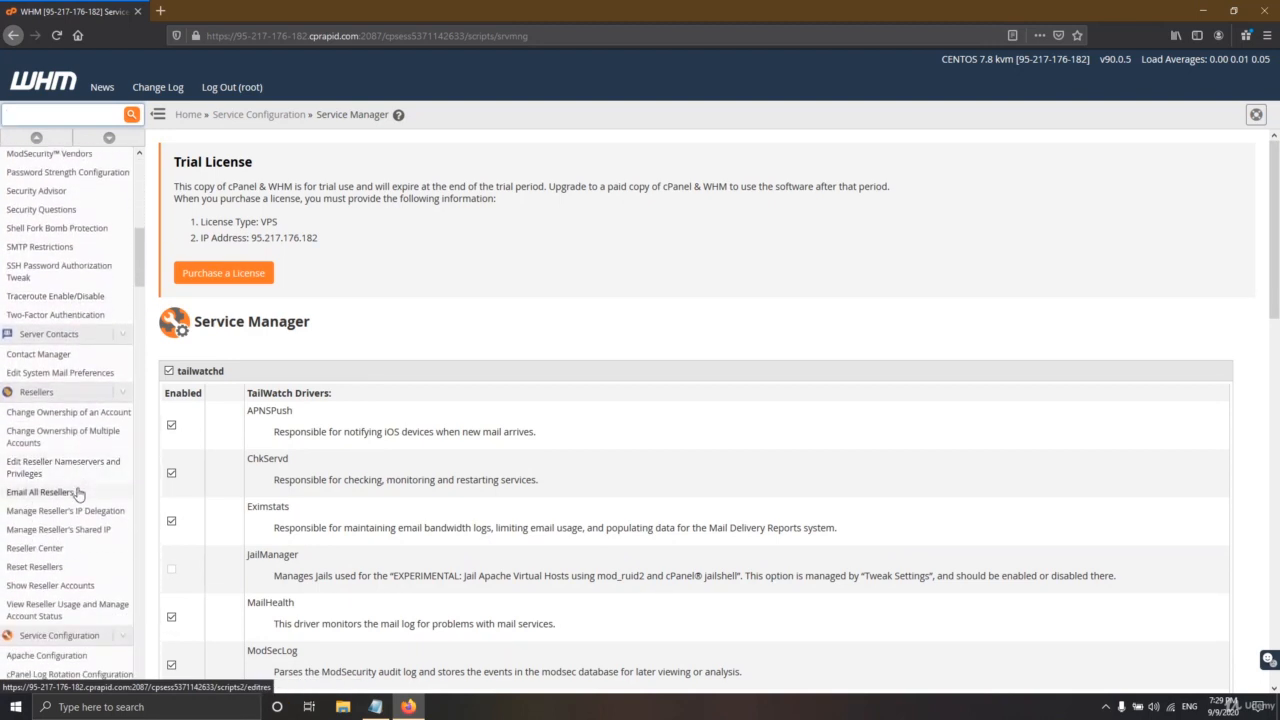
scroll(73, 512, "down", 4)
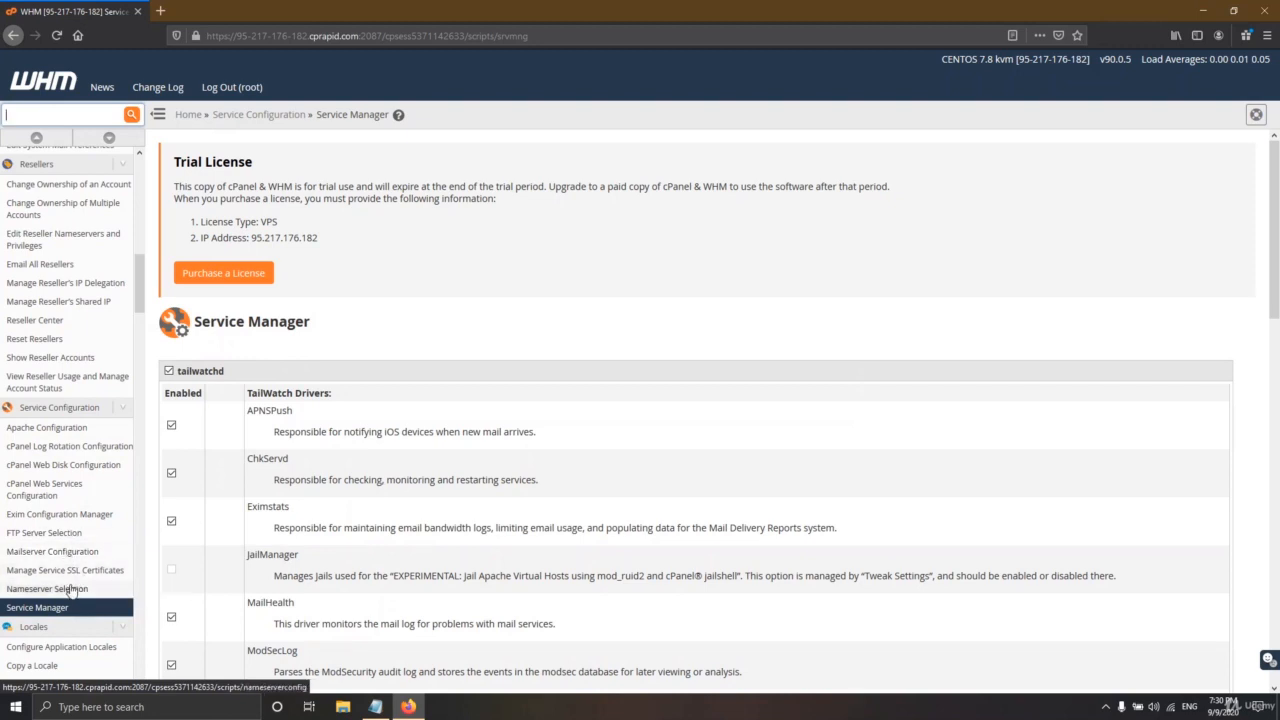
scroll(66, 560, "down", 3)
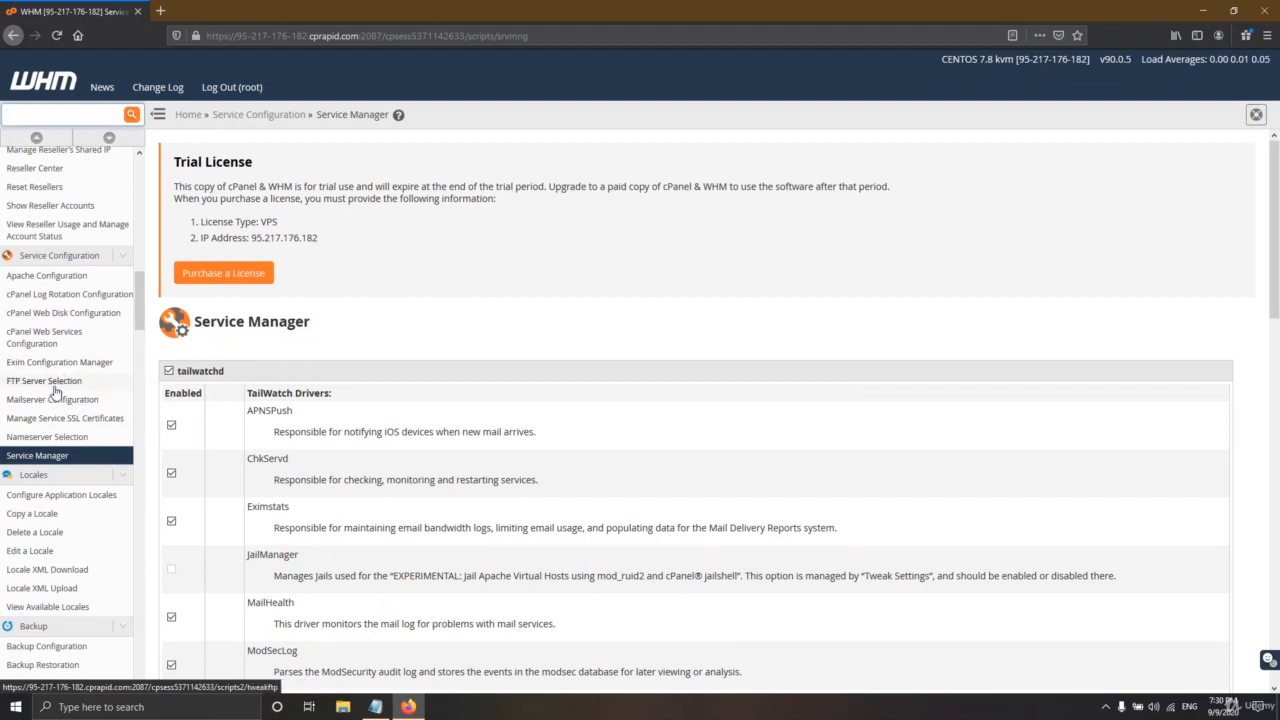
left_click(375, 707)
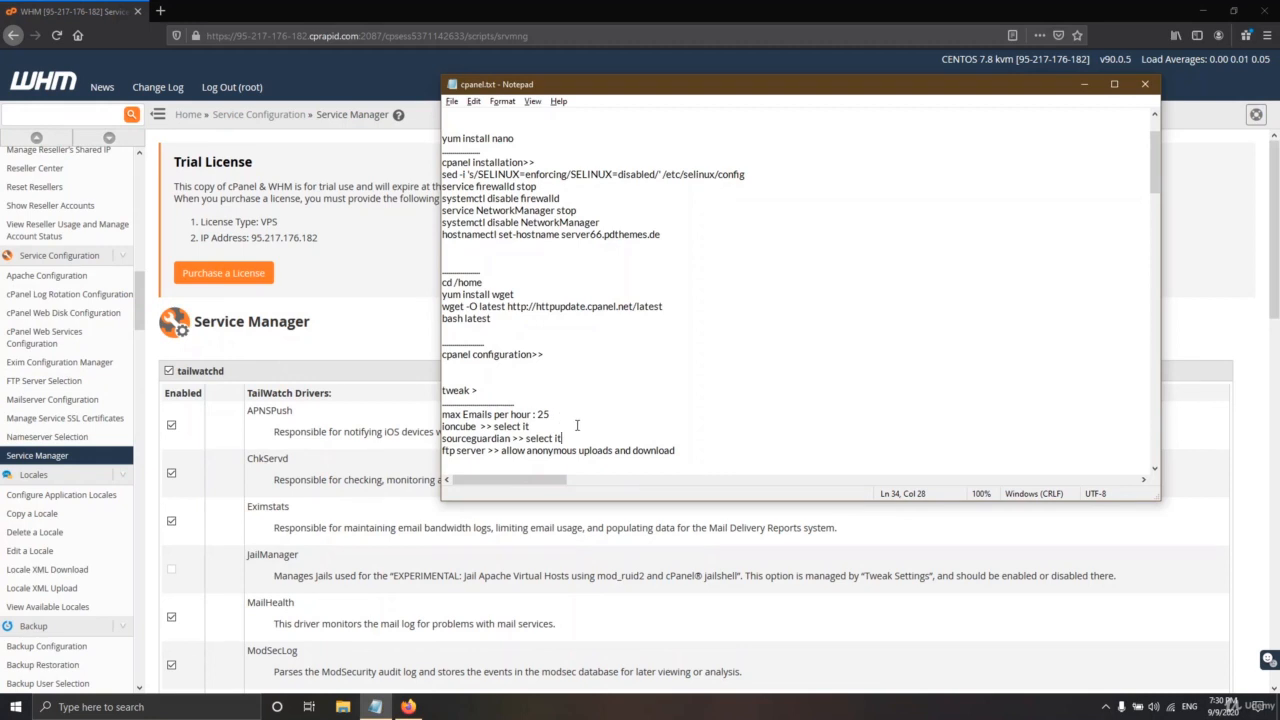
left_click(1084, 84)
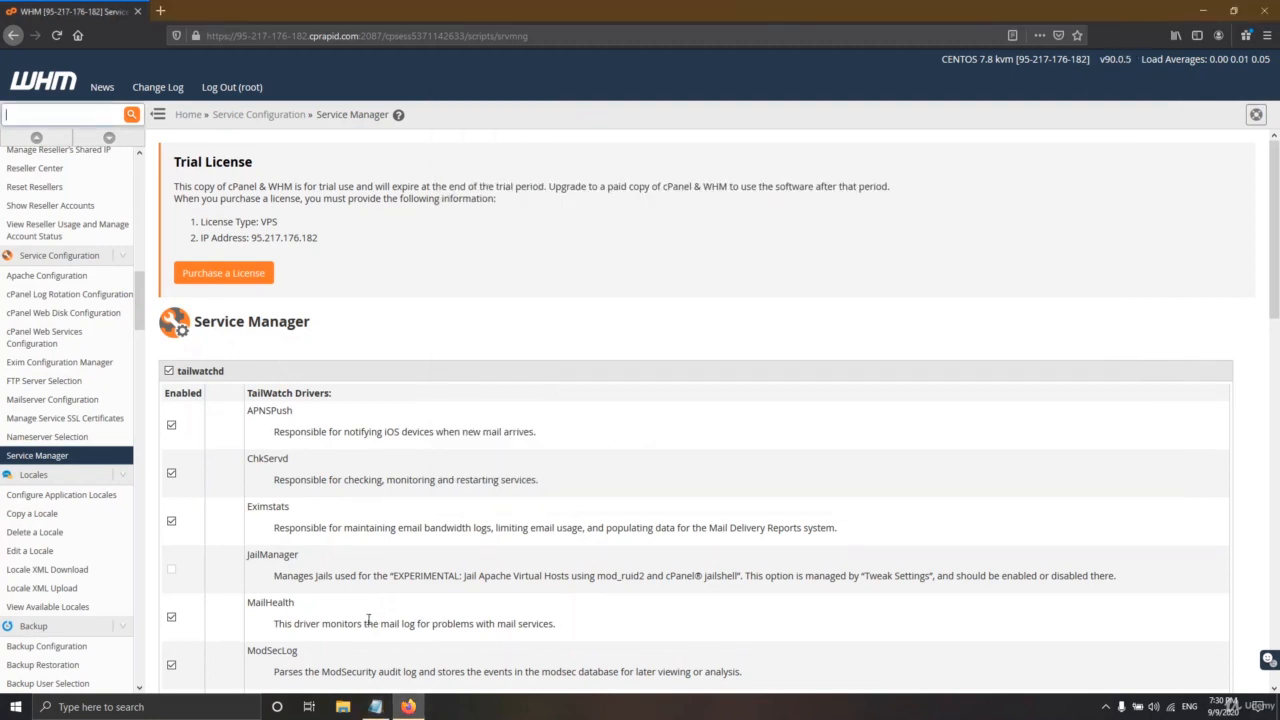
left_click(375, 707)
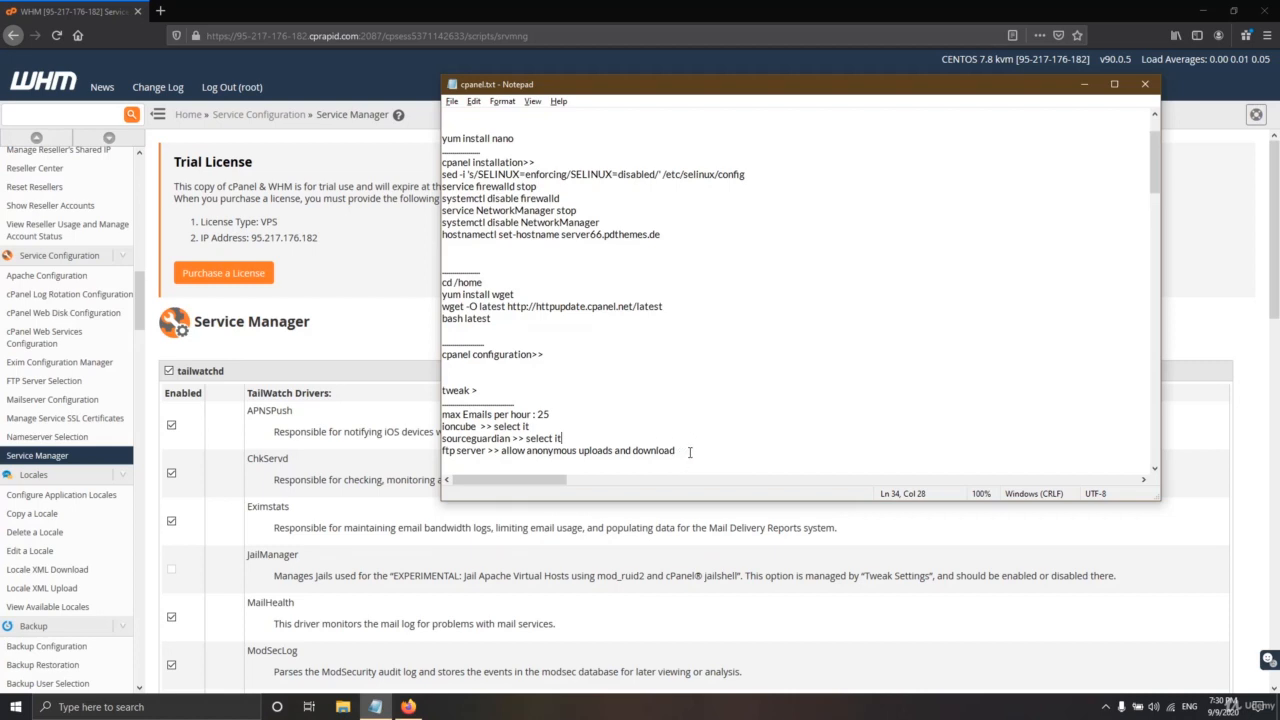
left_click_drag(690, 452, 438, 455)
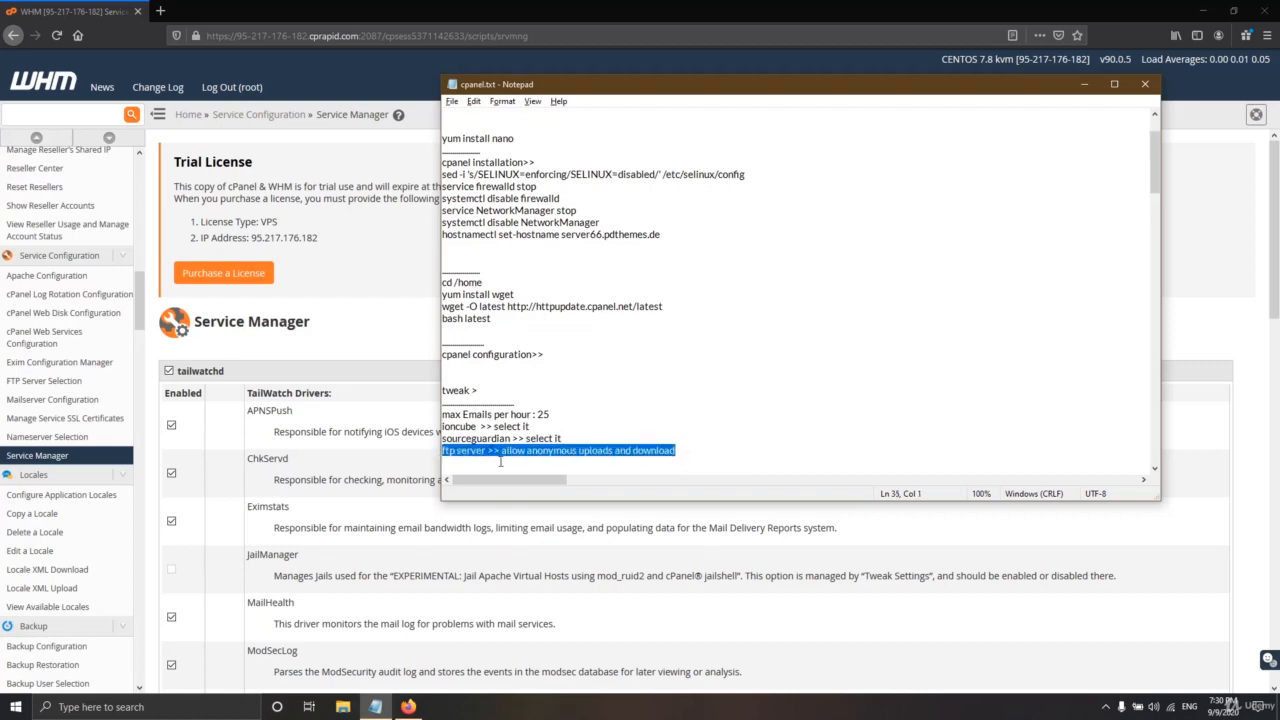
left_click(485, 451)
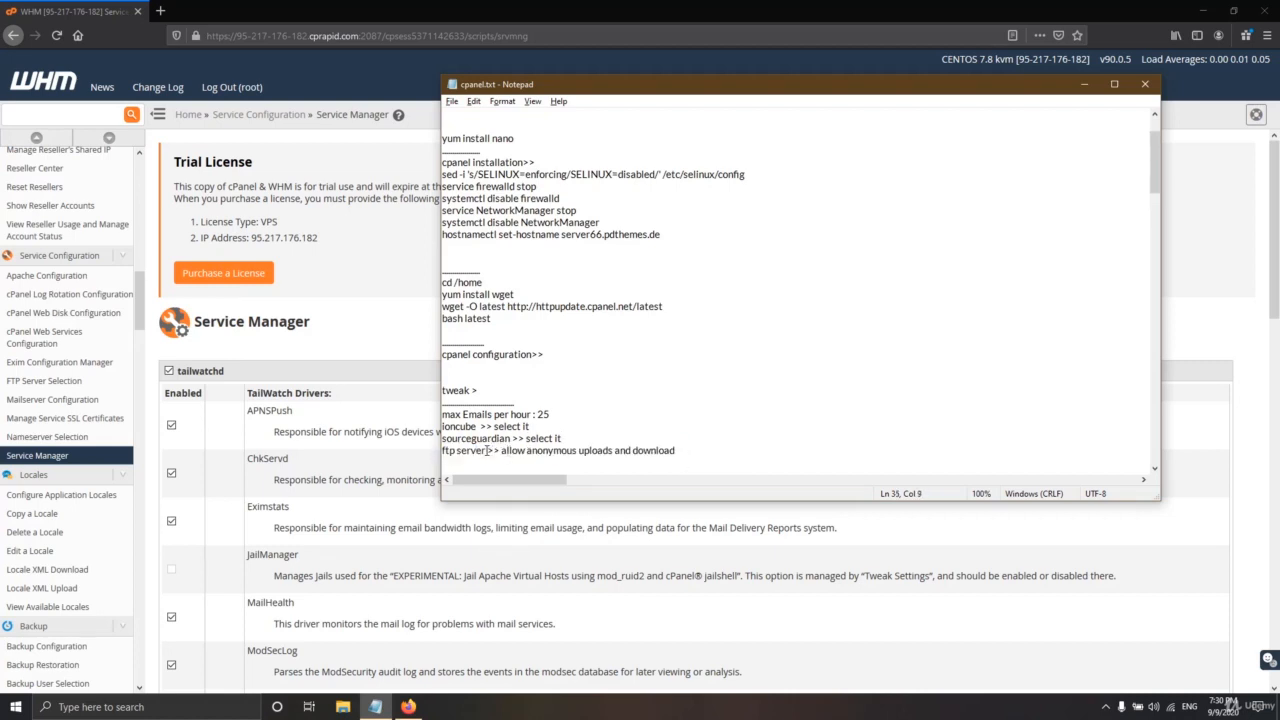
left_click_drag(517, 452, 568, 452)
left_click(1084, 84)
scroll(398, 370, "down", 3)
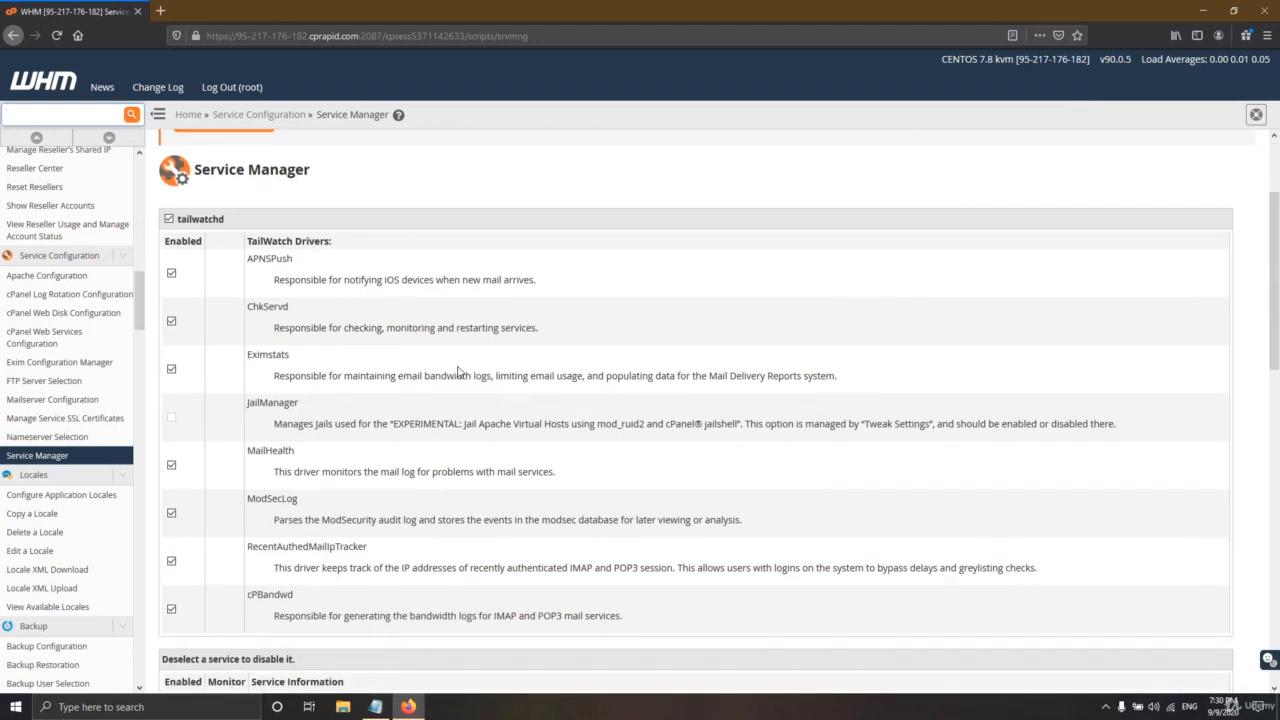
scroll(460, 372, "up", 1)
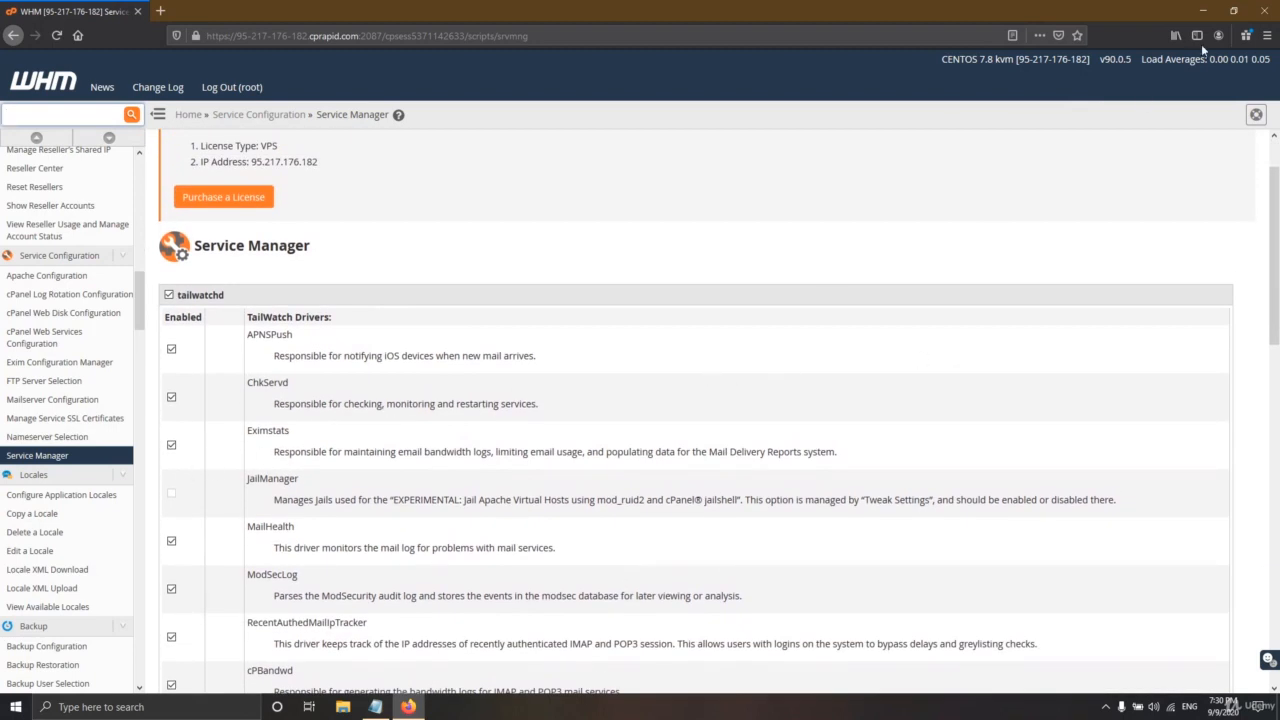
scroll(951, 282, "up", 1)
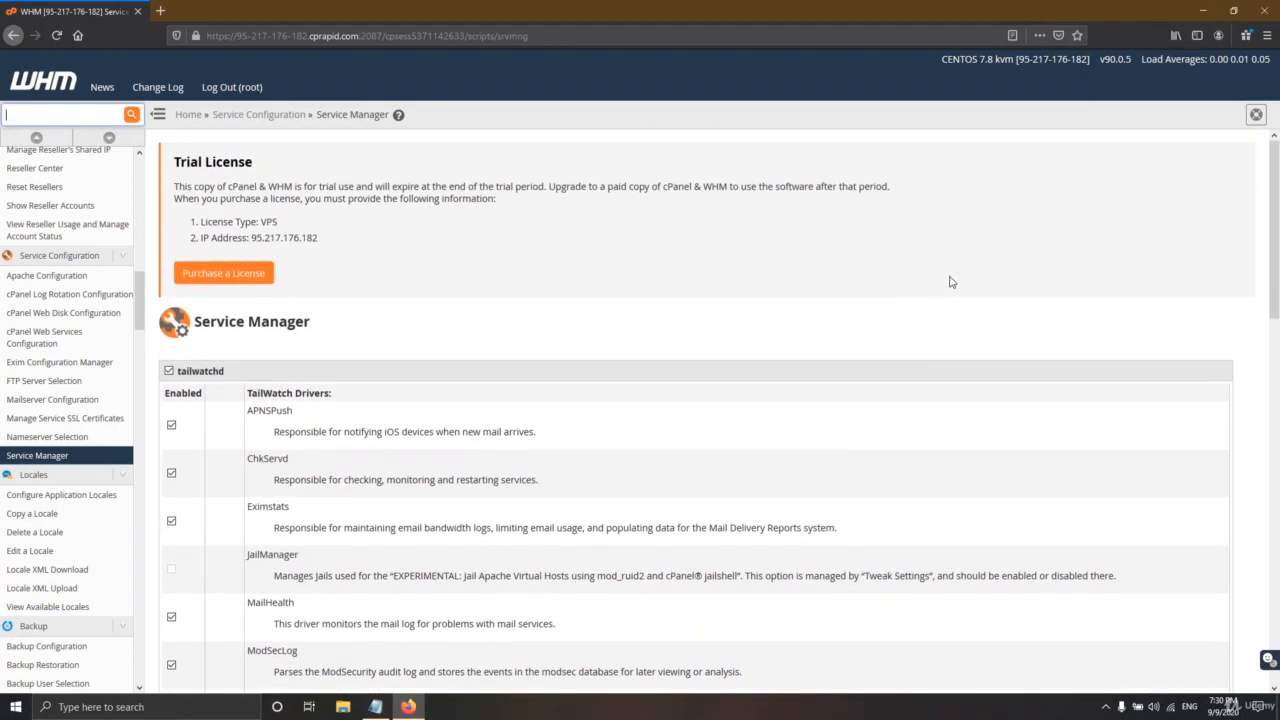
scroll(103, 300, "up", 10)
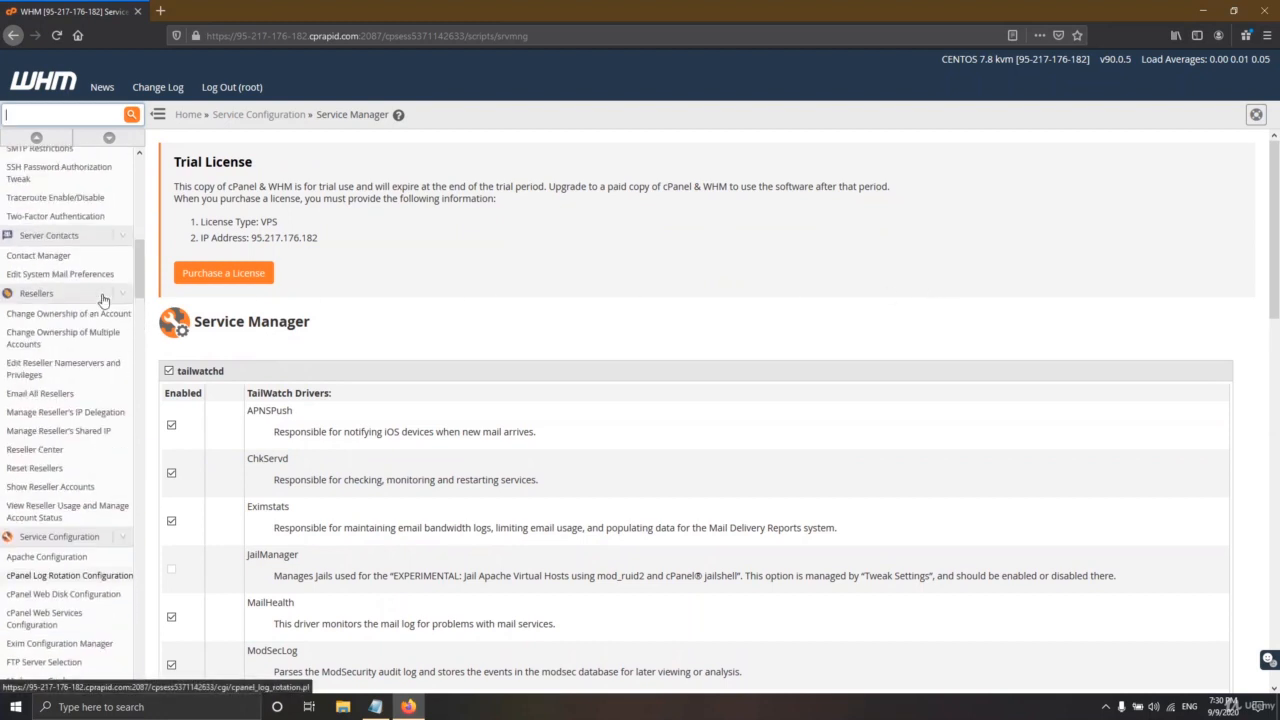
scroll(103, 300, "up", 5)
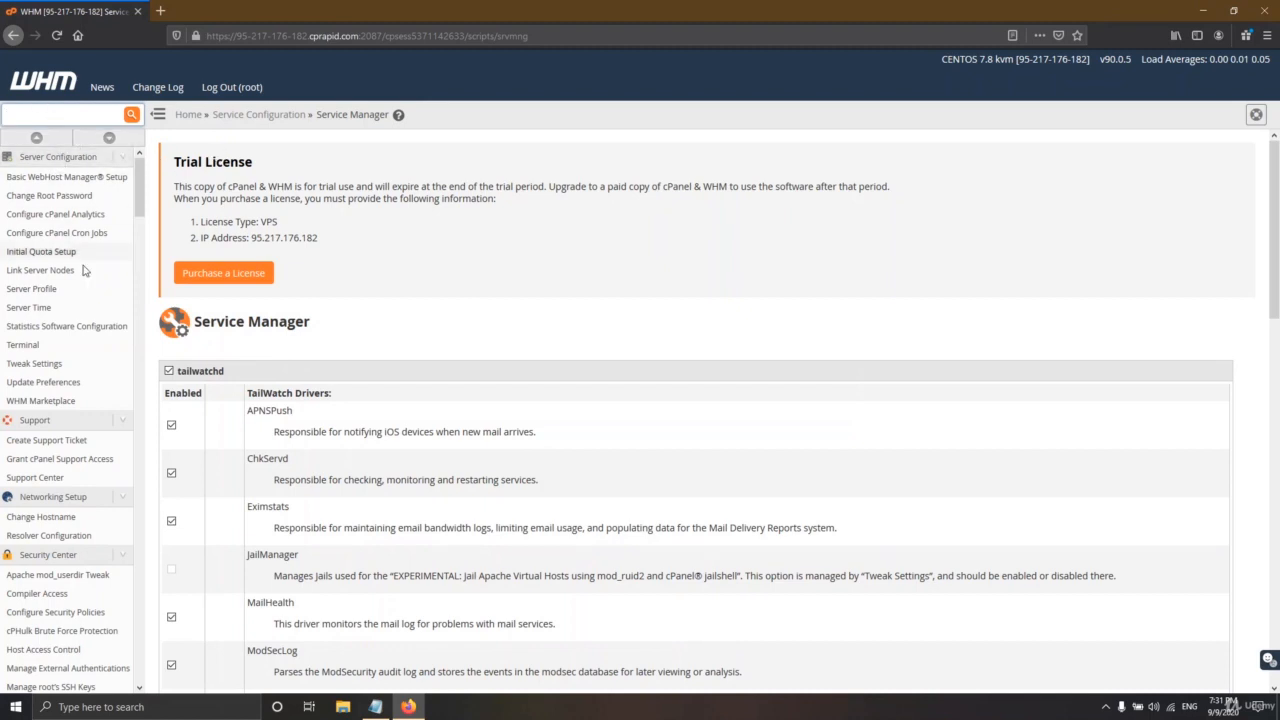
scroll(40, 440, "down", 2)
- Open Change Hostname and look at the current hostname 95-217-176-182.cprapid.com
left_click(42, 443)
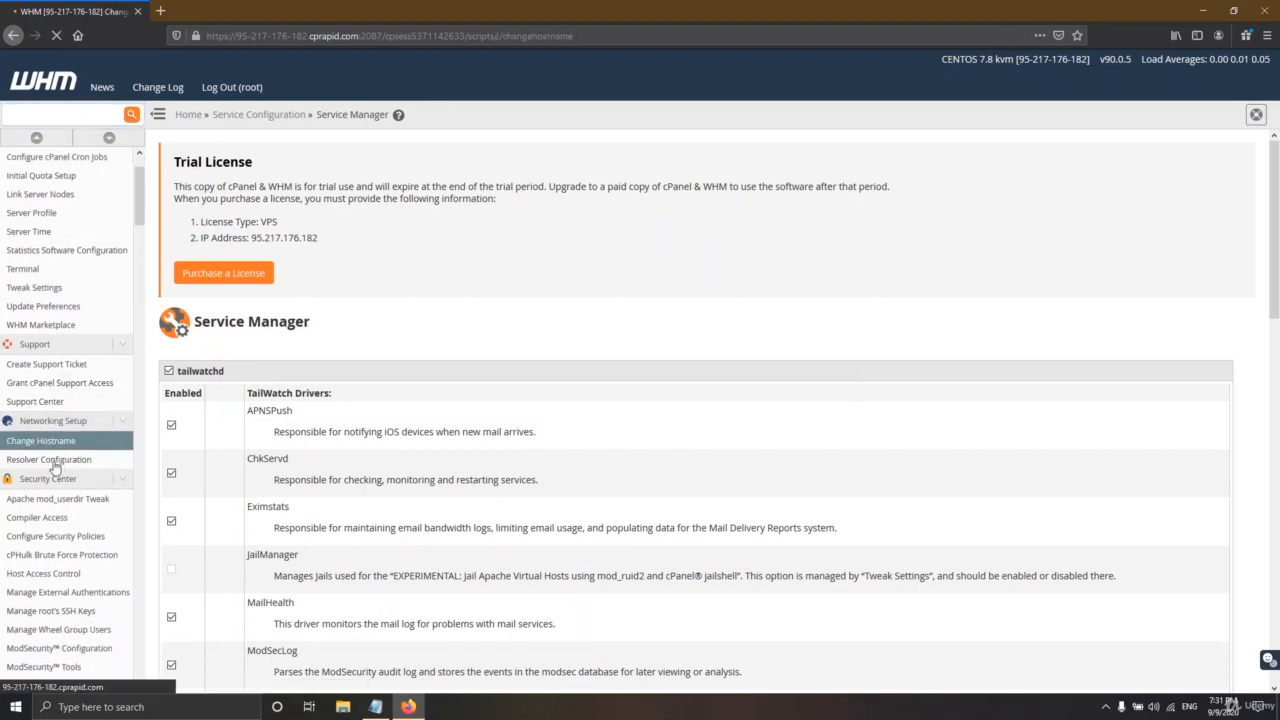
scroll(348, 380, "down", 1)
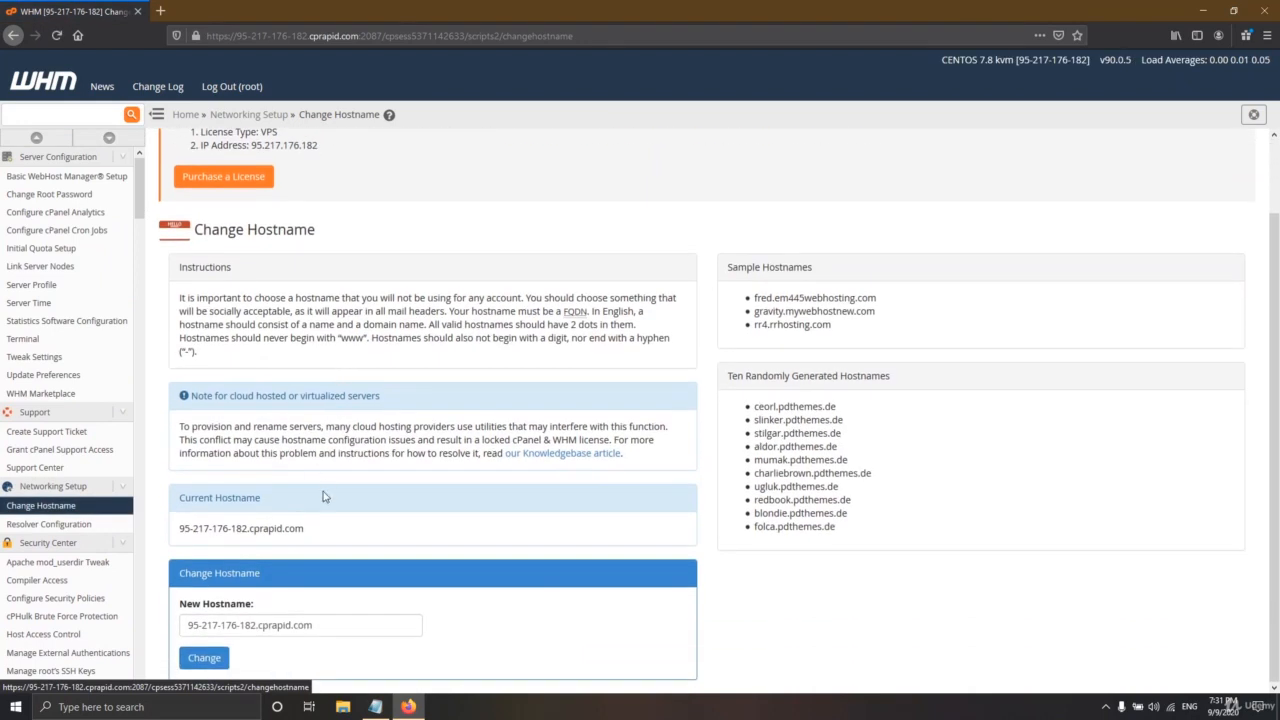
left_click_drag(320, 627, 257, 624)
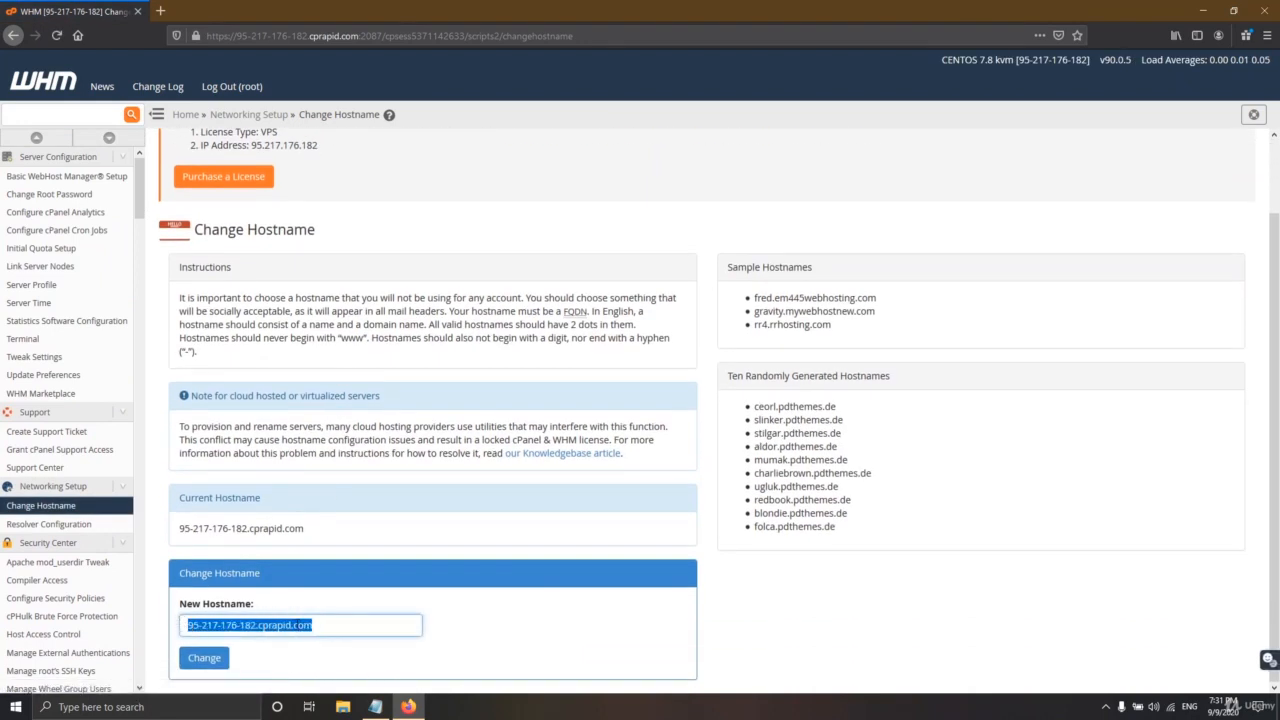
left_click(325, 625)
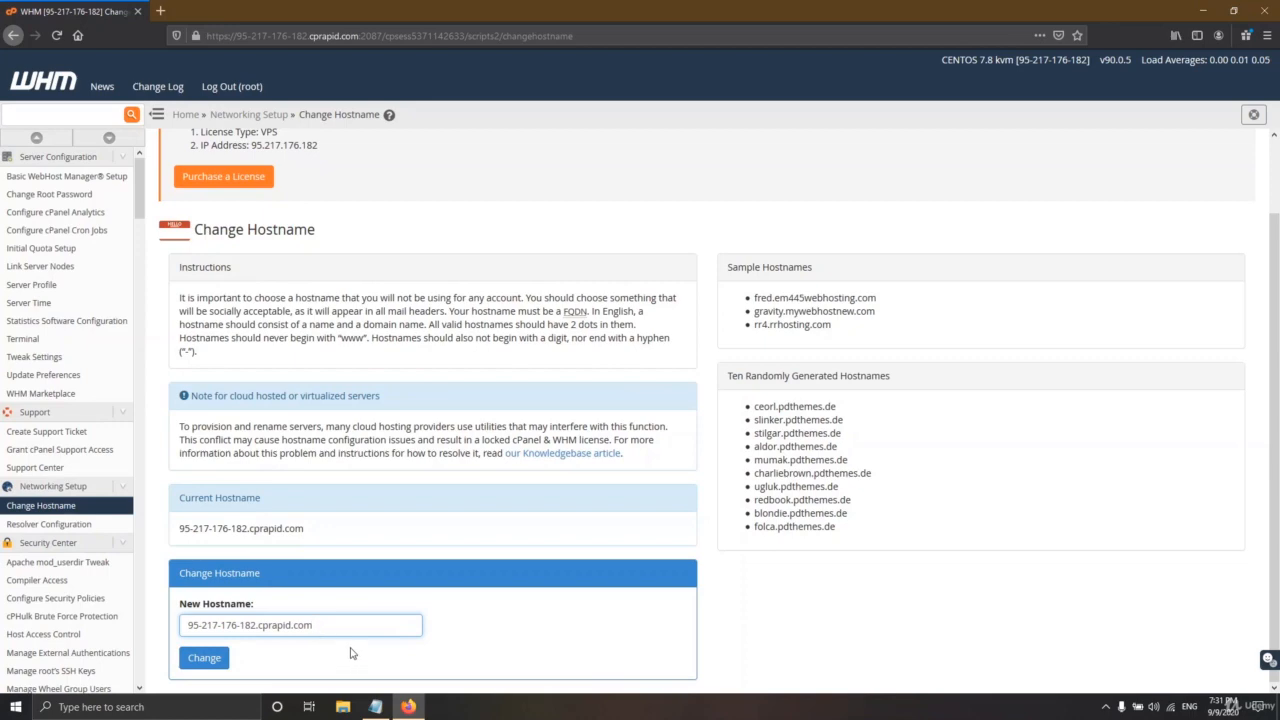
- Copy server66.pdthemes.de from the notes into the New Hostname field
left_click(375, 707)
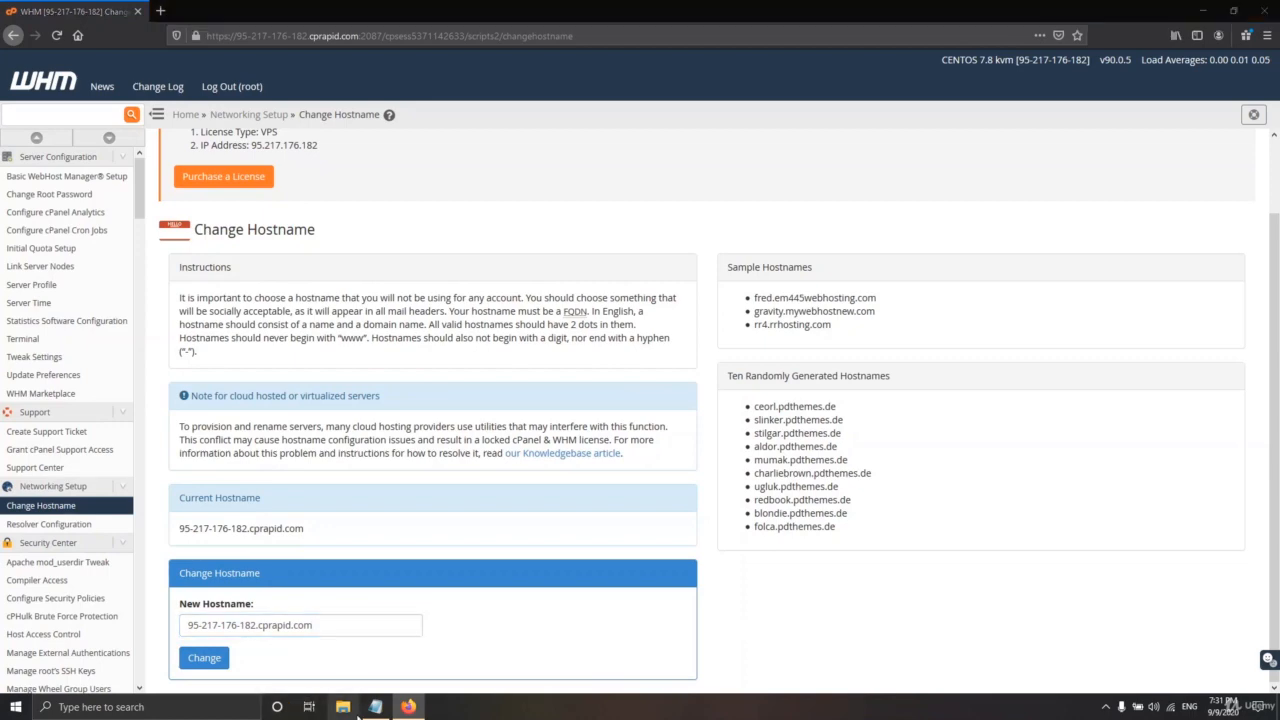
left_click(375, 707)
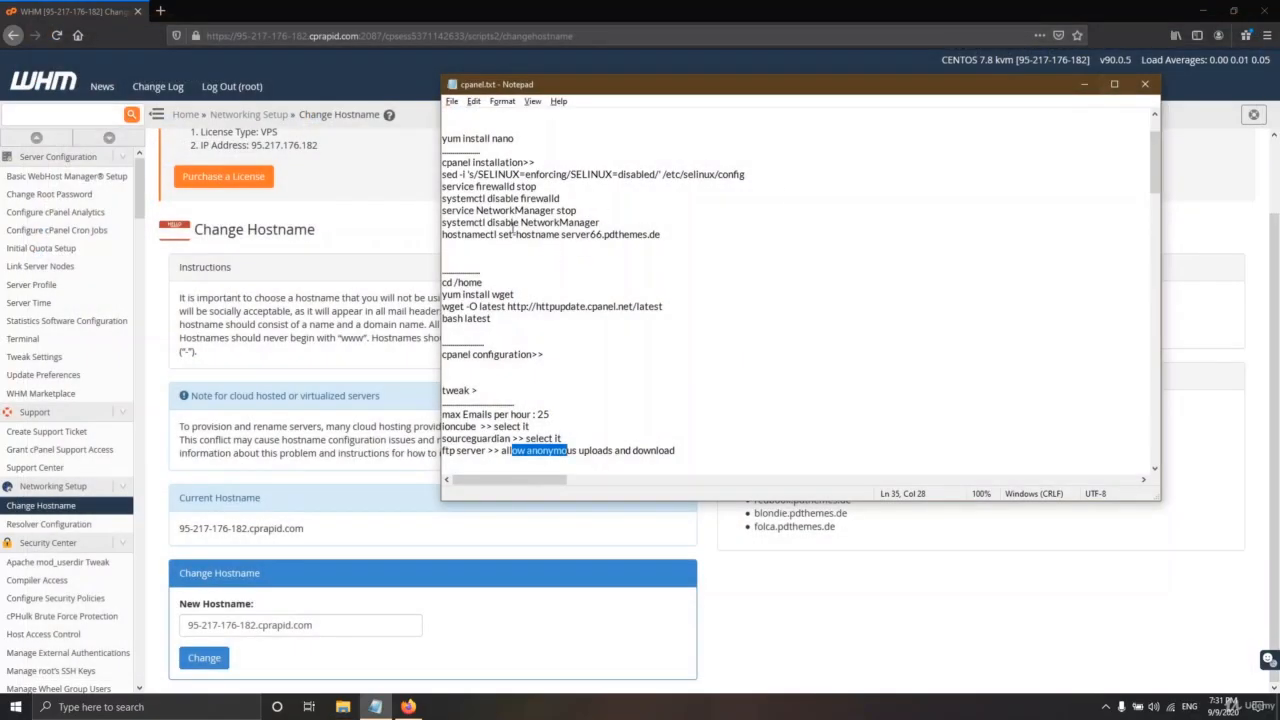
left_click_drag(687, 234, 441, 234)
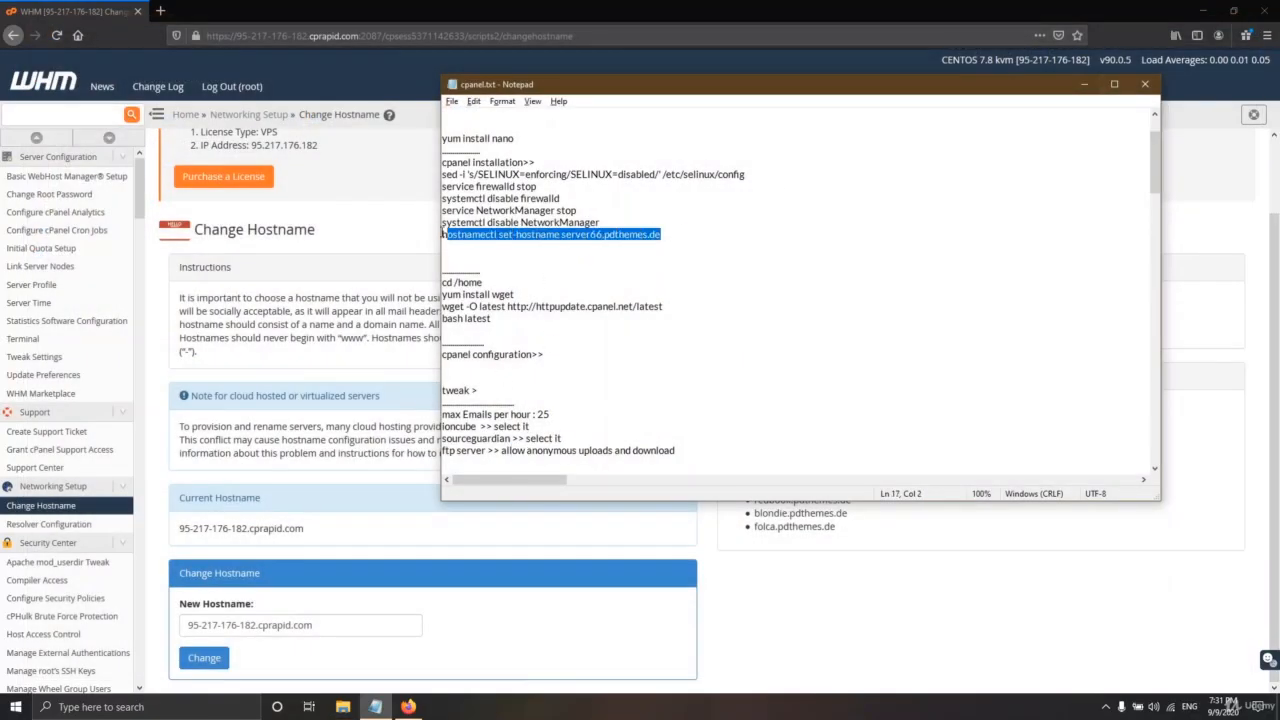
left_click(572, 7)
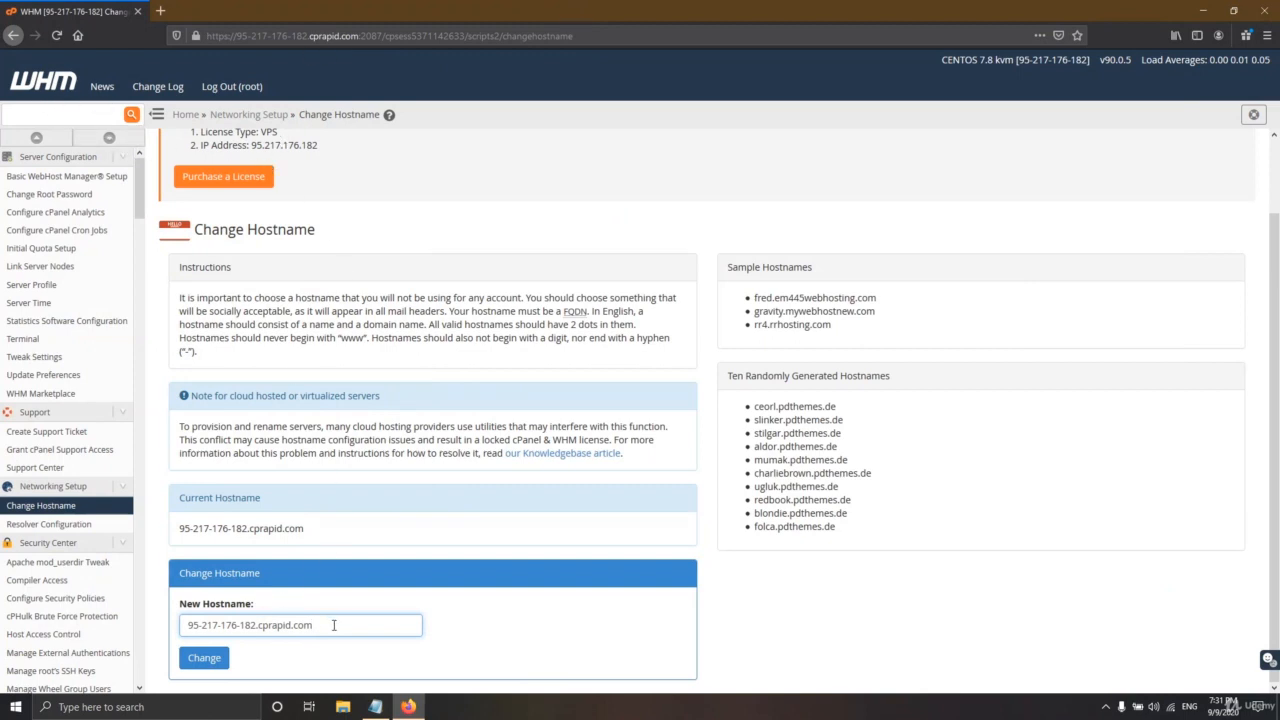
left_click_drag(335, 625, 163, 628)
left_click(375, 706)
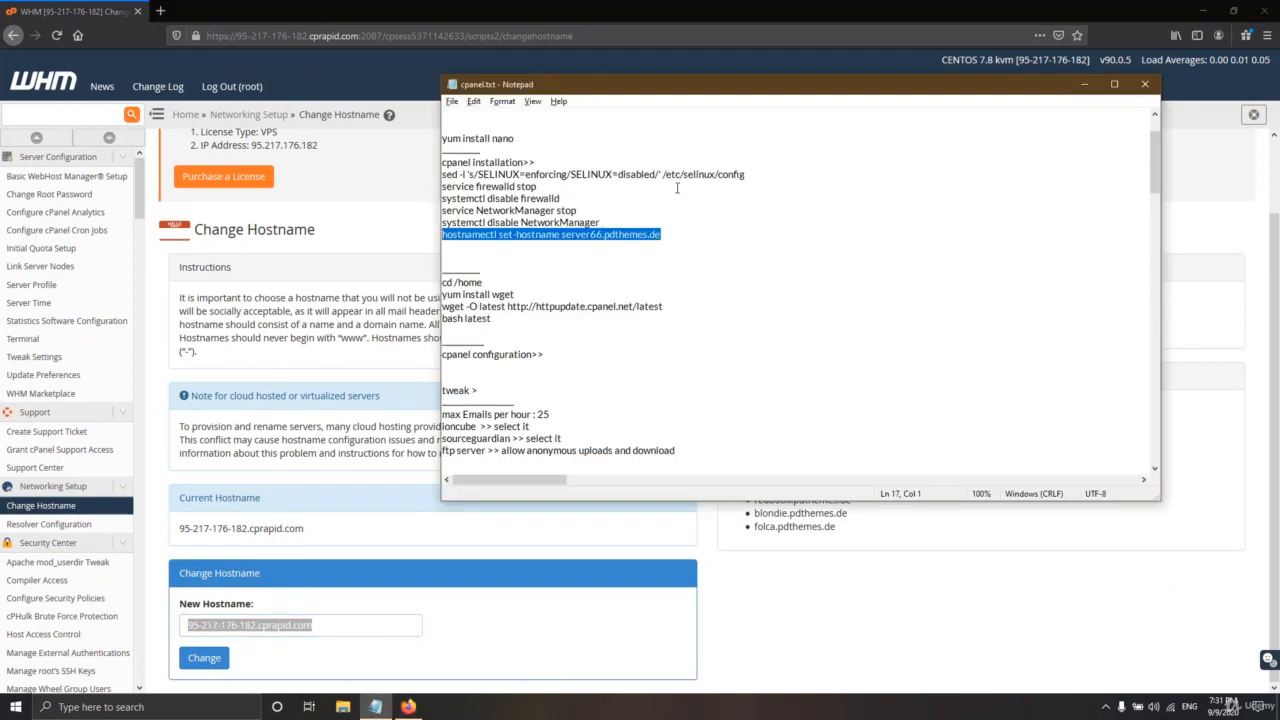
left_click(674, 235)
left_click_drag(670, 236, 553, 249)
key("ctrl+c")
key("alt+Tab")
key("ctrl+v")
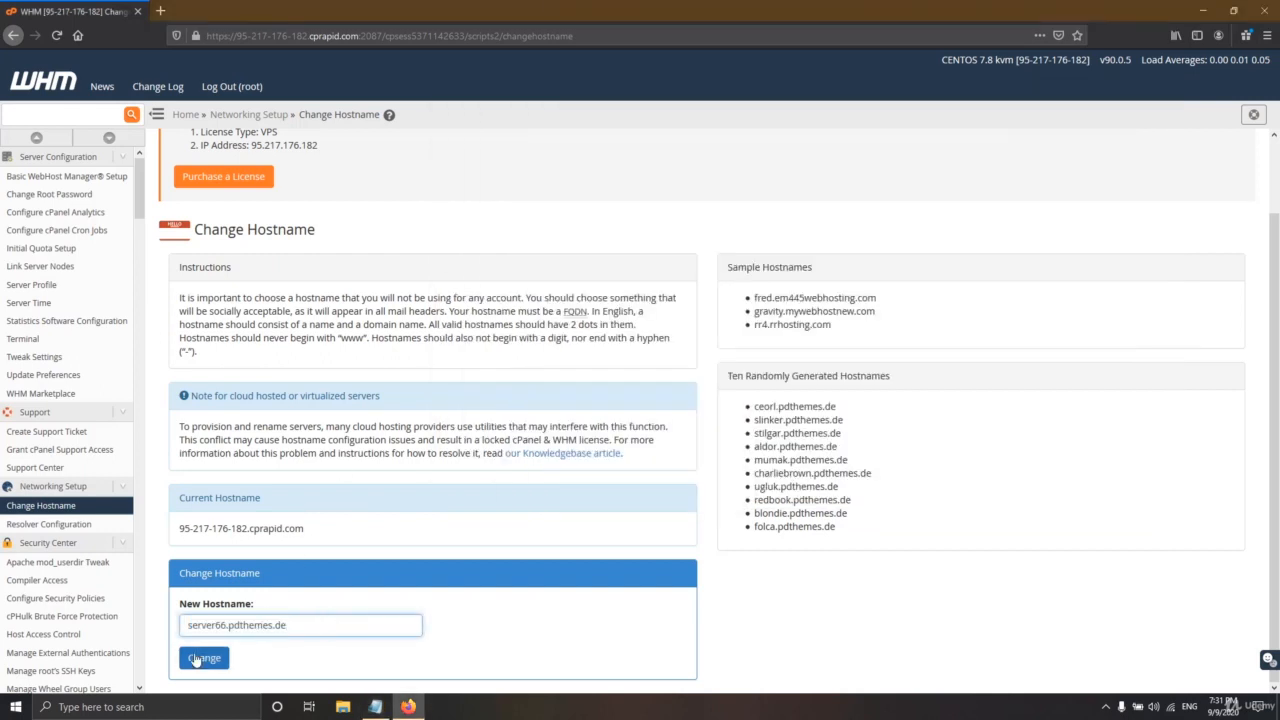
- Apply the hostname change to server66.pdthemes.de and confirm mysql started successfully
left_click(204, 657)
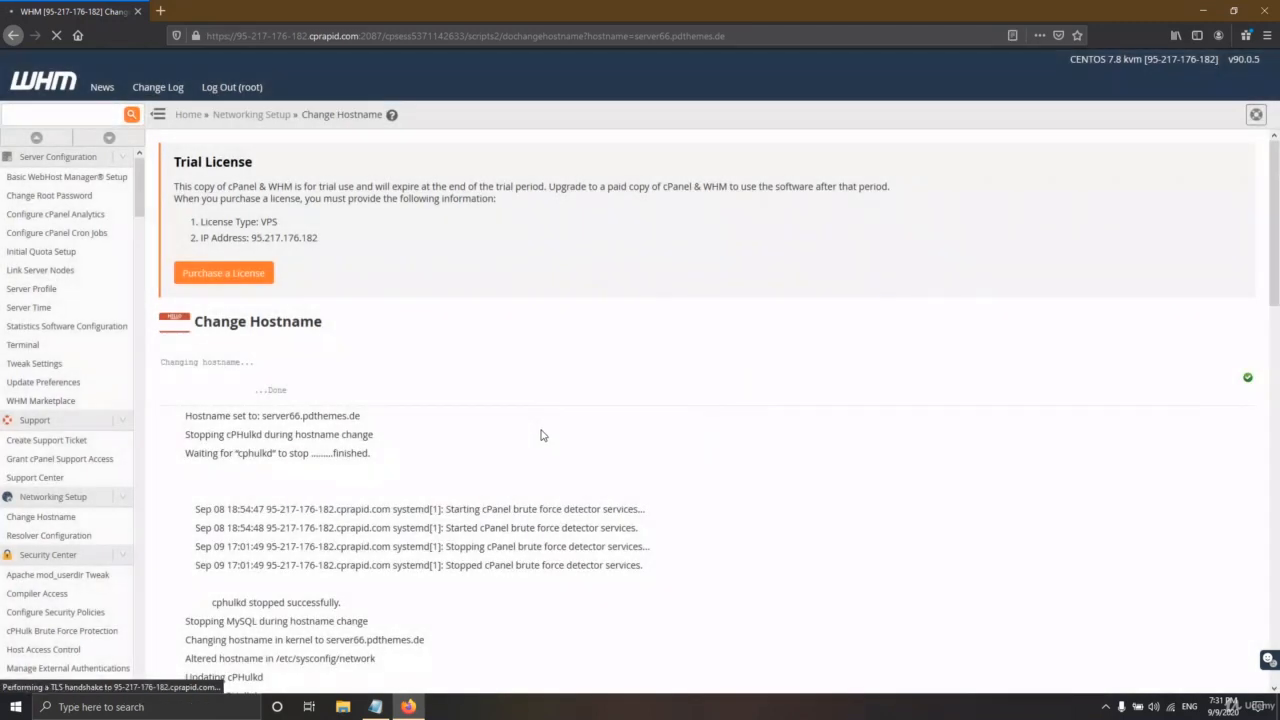
scroll(500, 445, "down", 20)
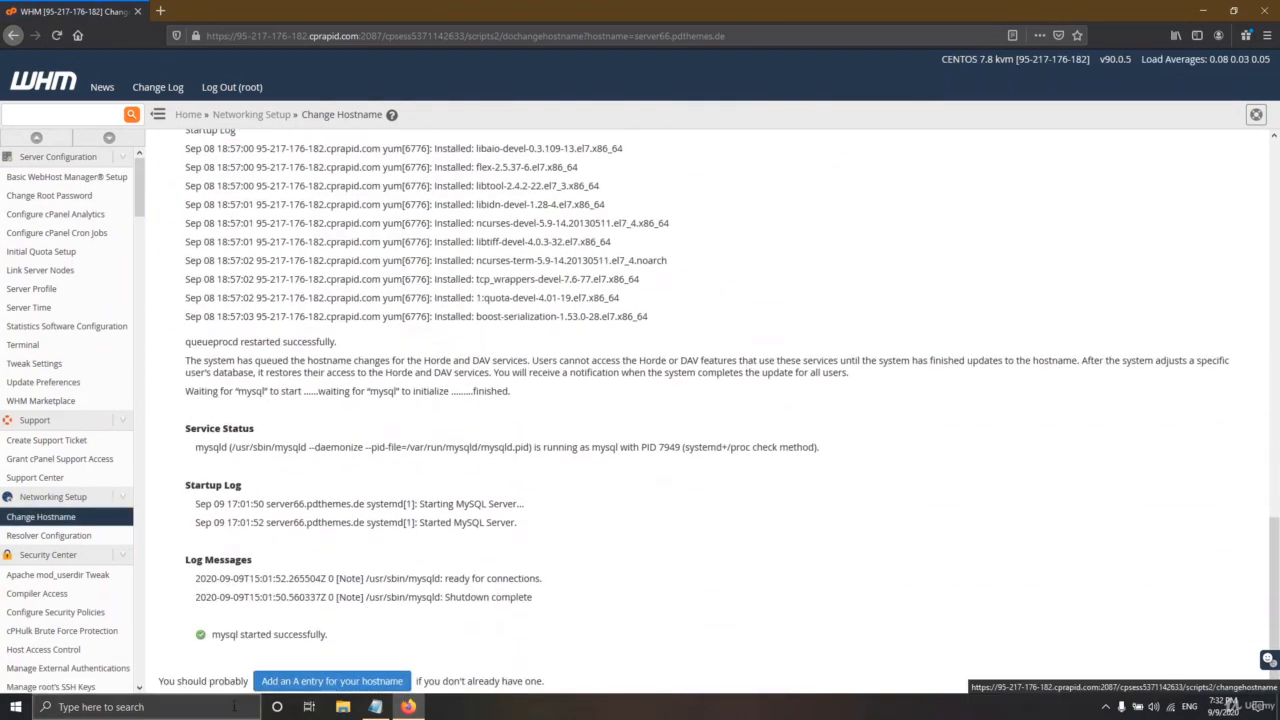
- Open Networking Setup > Resolver Configuration to view the /etc/resolv.conf wizard
left_click(64, 540)
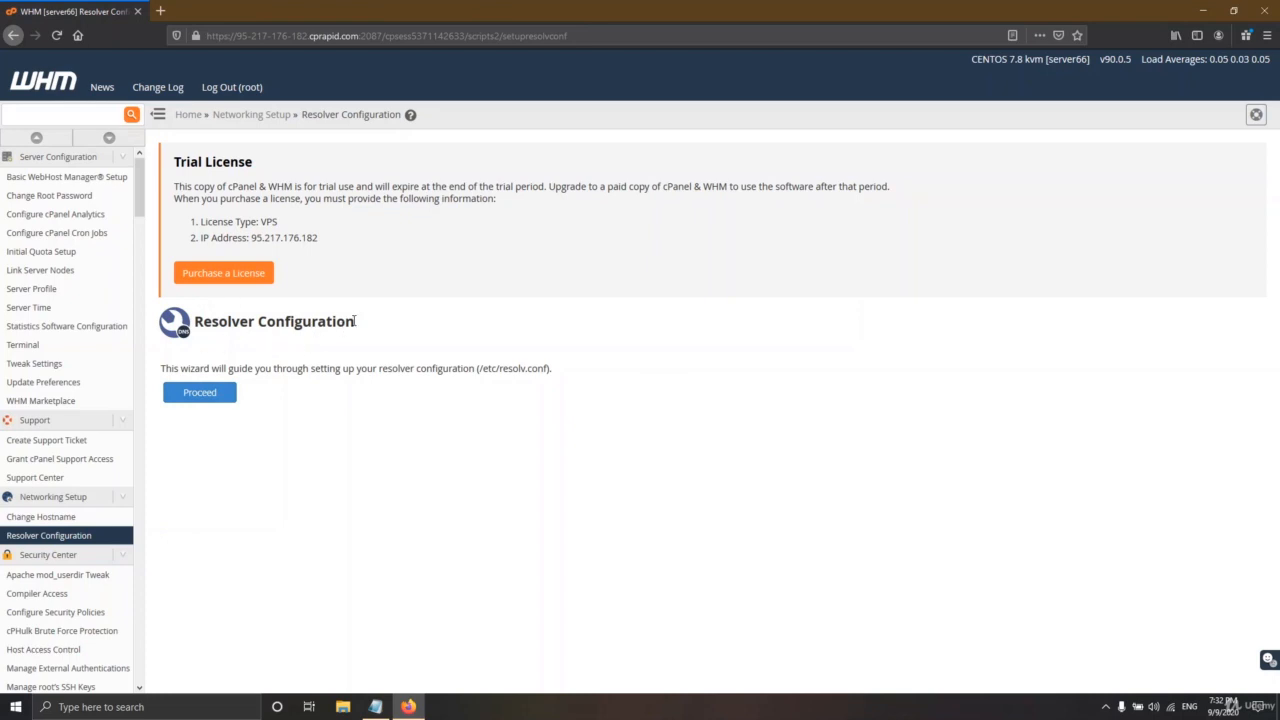
left_click_drag(355, 321, 199, 322)
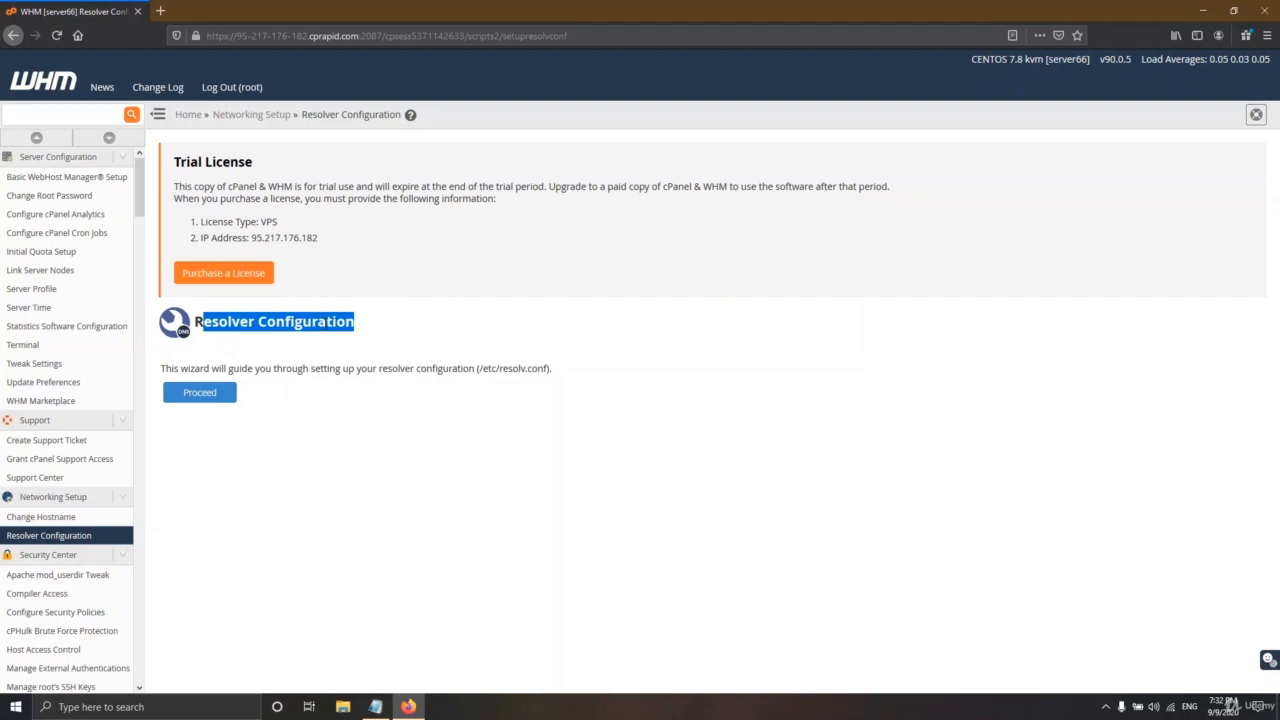
left_click(338, 322)
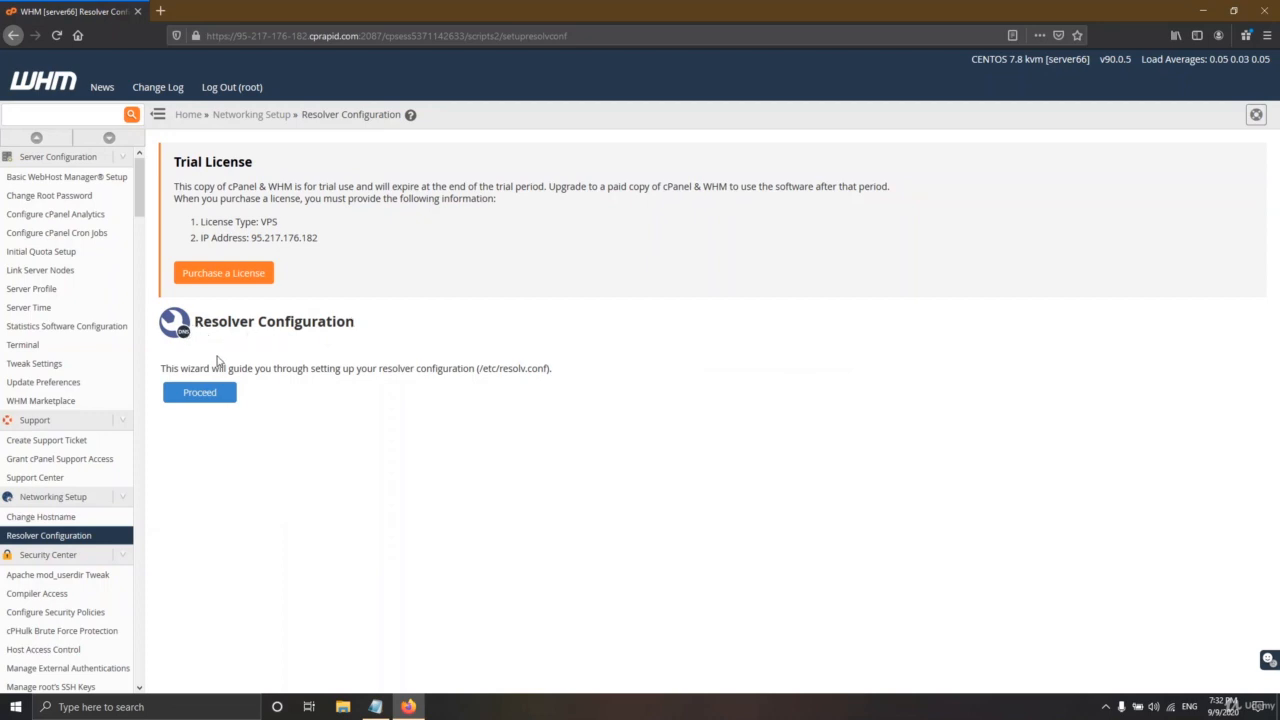
- Return to WHM home, close Firefox at the security warning, and minimize the notes
left_click(50, 86)
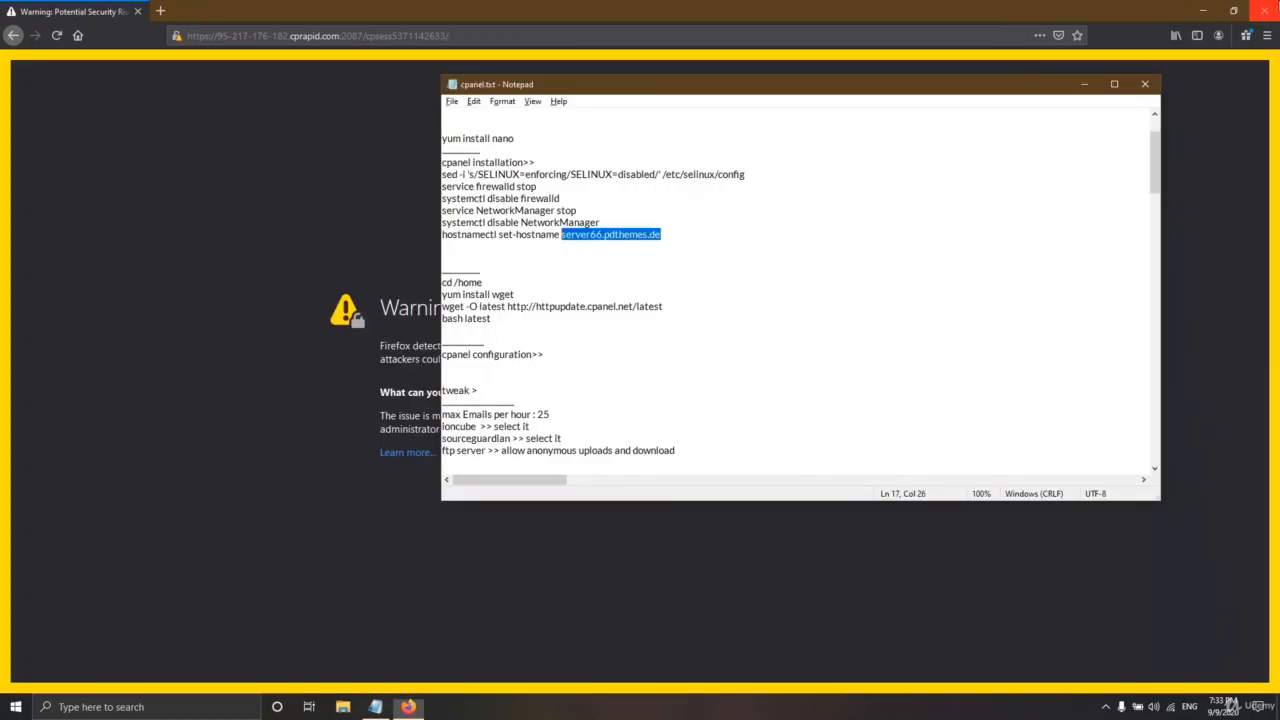
left_click(1265, 10)
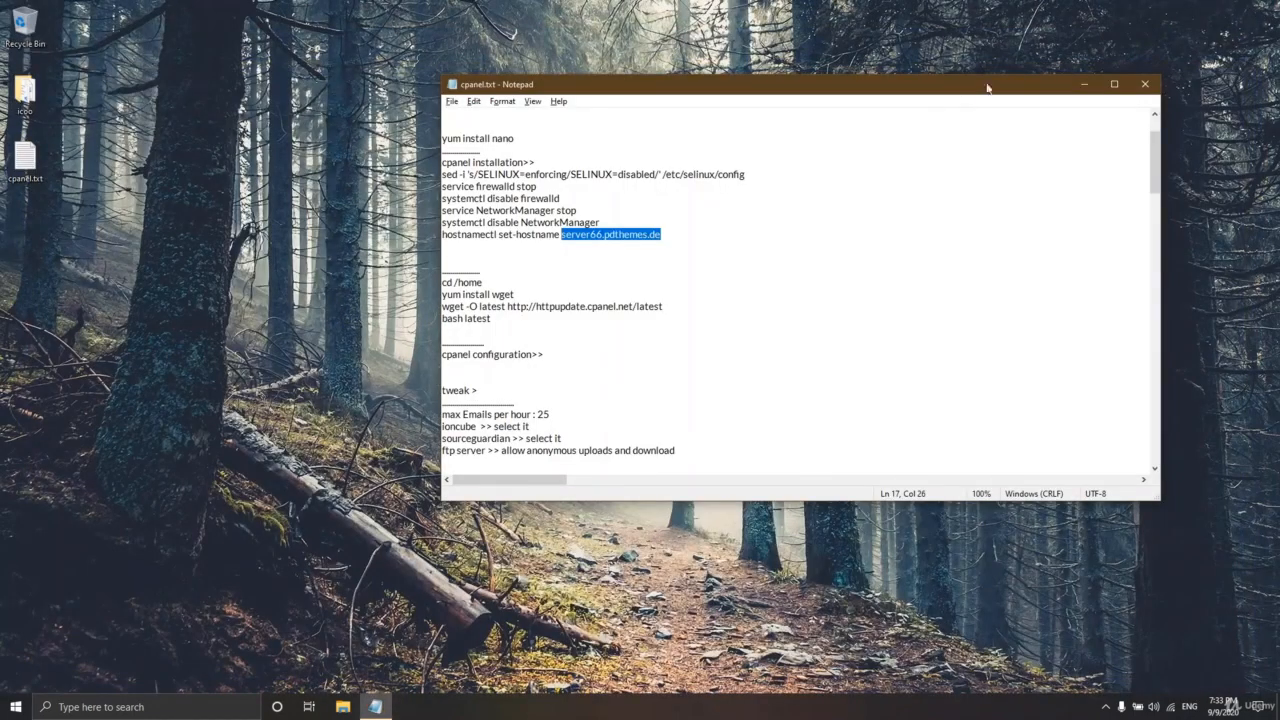
left_click(1079, 82)
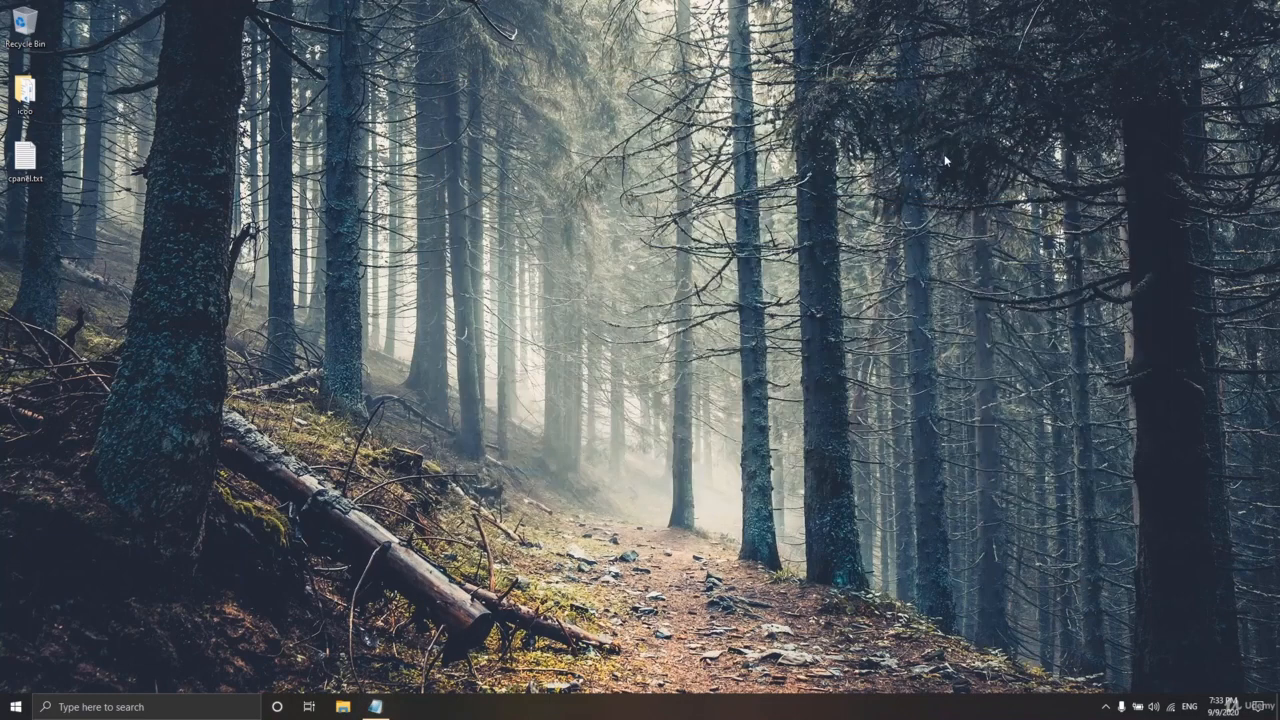